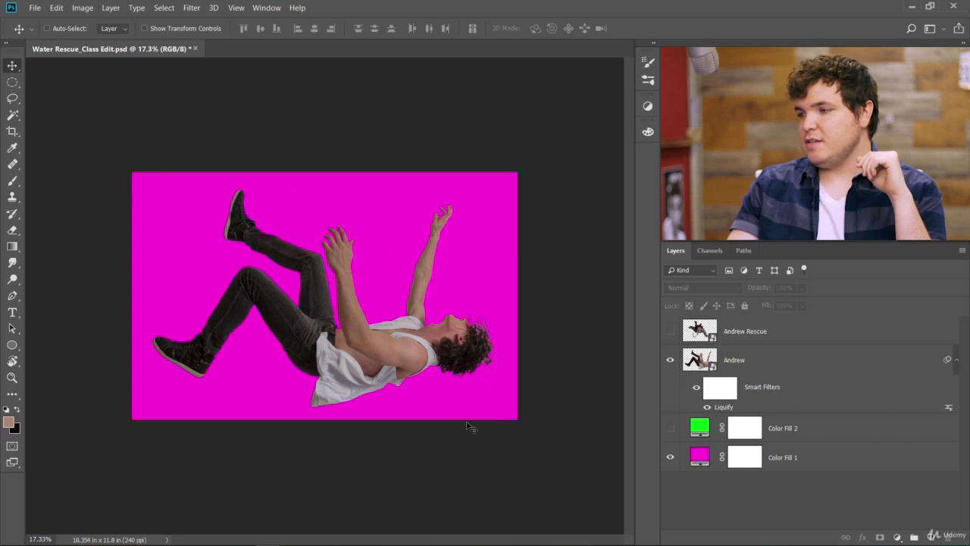
# Step: Show the suited rescuer's layer and open the images in the Stock Photos folder of Water Rescue_Class Edit
pyautogui.click(670, 332)
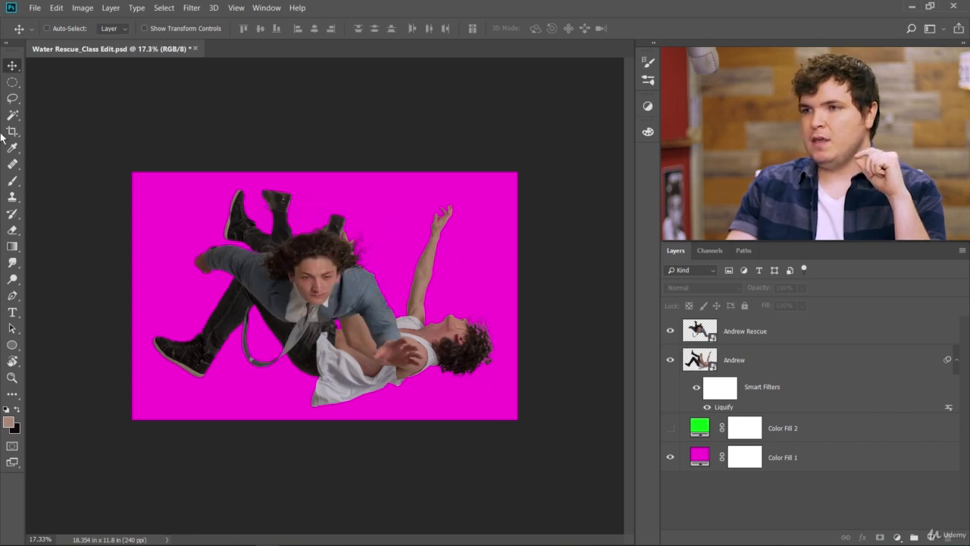
pyautogui.click(35, 8)
pyautogui.click(42, 35)
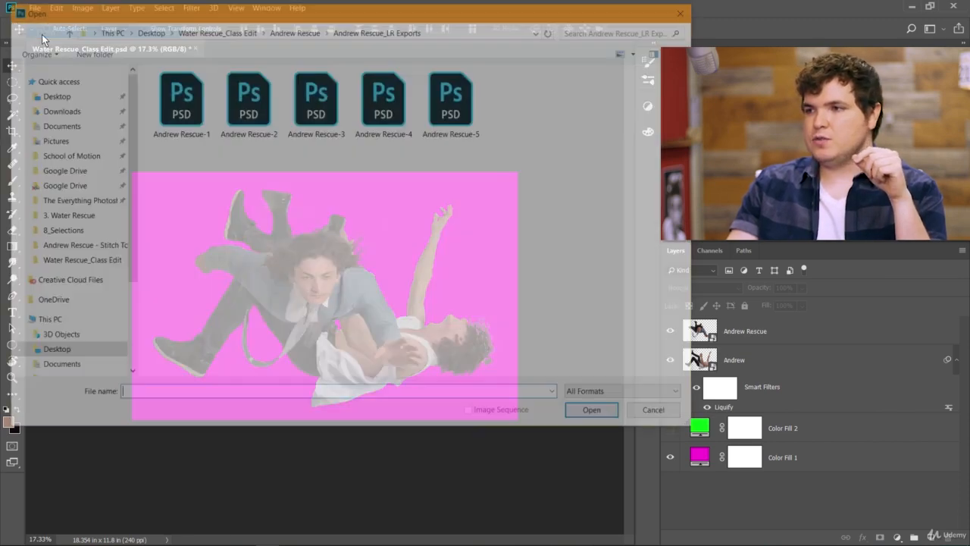
pyautogui.click(155, 30)
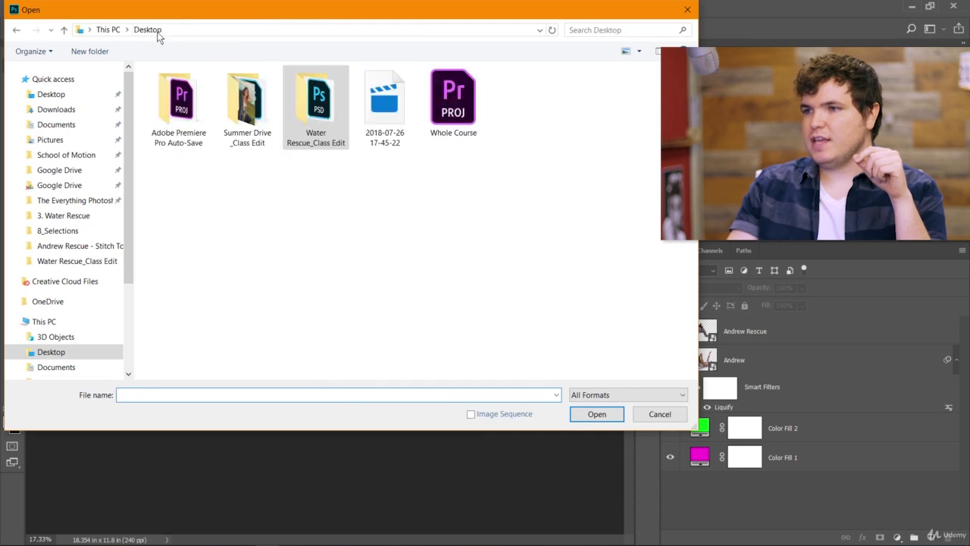
pyautogui.doubleClick(332, 115)
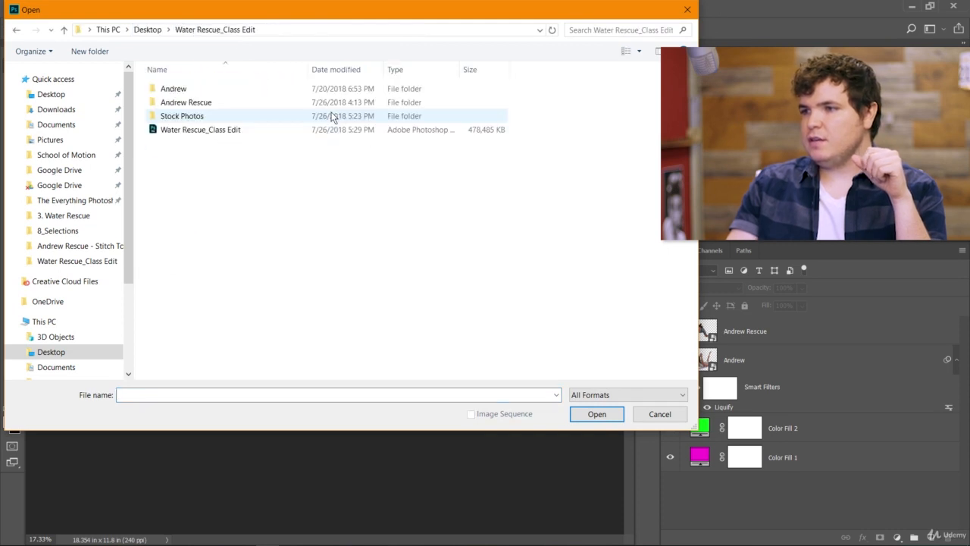
pyautogui.doubleClick(257, 121)
pyautogui.moveTo(175, 178); pyautogui.dragTo(654, 193)
pyautogui.click(583, 413)
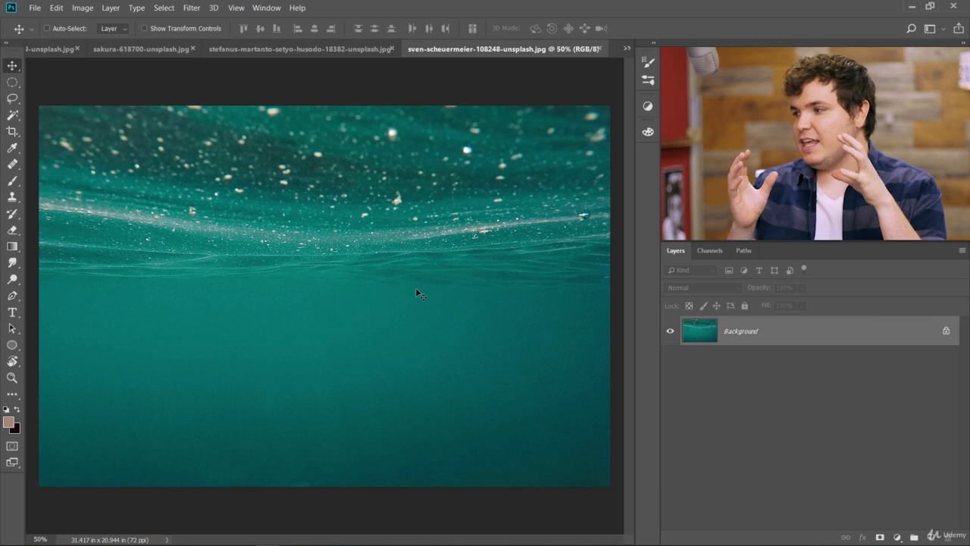
# Step: Bring the blue underwater seabed photo, stefanus-martanto-setyo-husodo-18382-unsplash.jpg, into Water Rescue_Class Edit.psd as a new layer filling the canvas
pyautogui.click(322, 50)
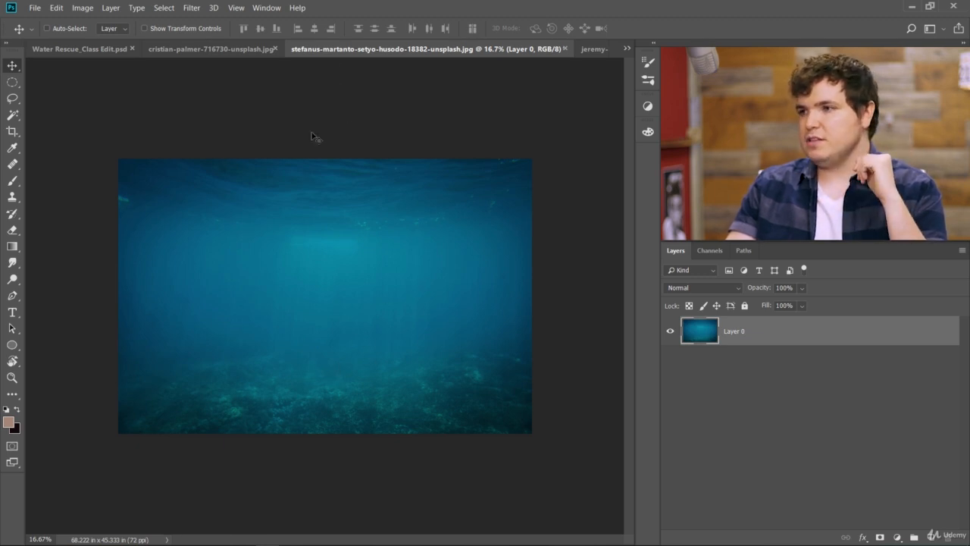
pyautogui.moveTo(267, 211); pyautogui.dragTo(366, 264)
pyautogui.scroll(-7, 352, 300)
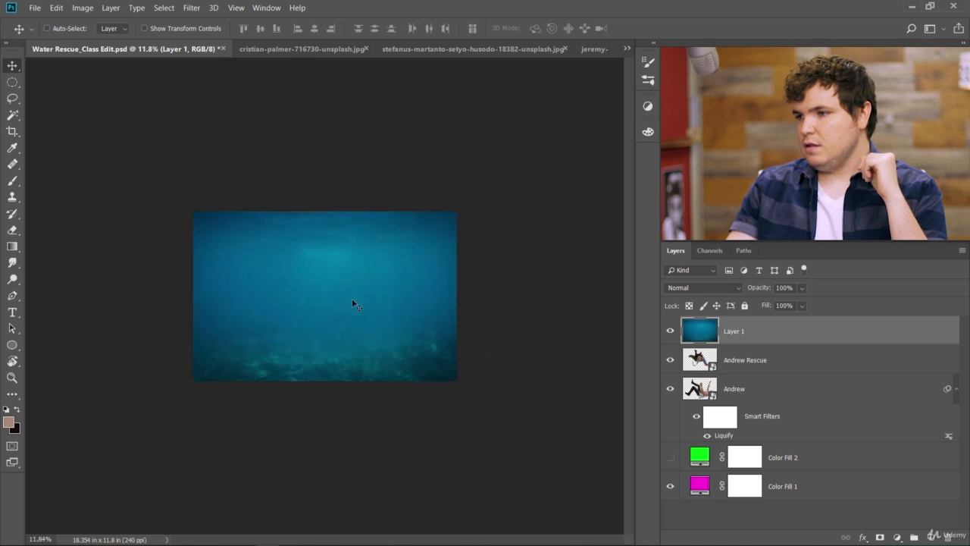
pyautogui.scroll(4, 346, 307)
pyautogui.scroll(3, 346, 307)
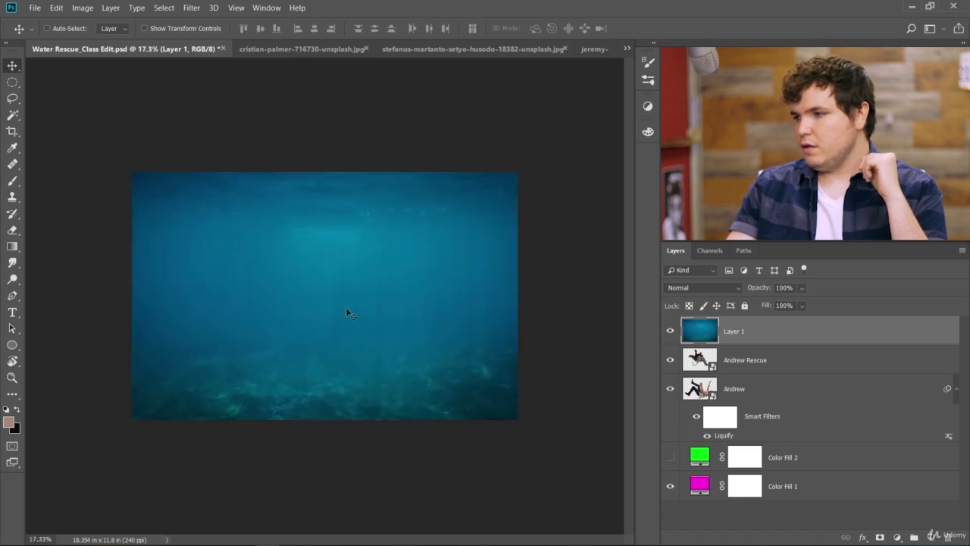
# Step: Expand the canvas beyond the underwater photo on all four sides with the Crop tool, to about 22.4 × 14.7 in
pyautogui.click(12, 131)
pyautogui.moveTo(336, 166); pyautogui.dragTo(336, 110)
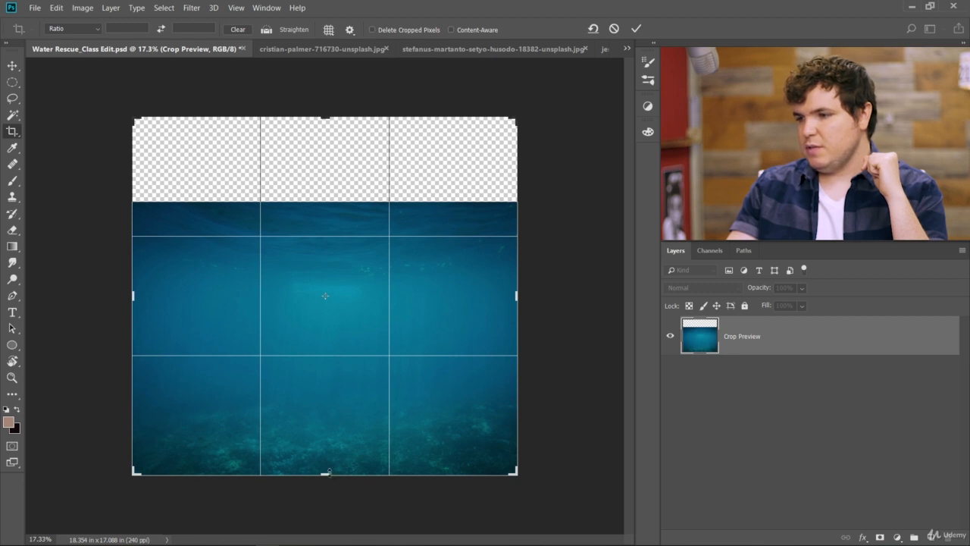
pyautogui.moveTo(326, 472); pyautogui.dragTo(326, 514)
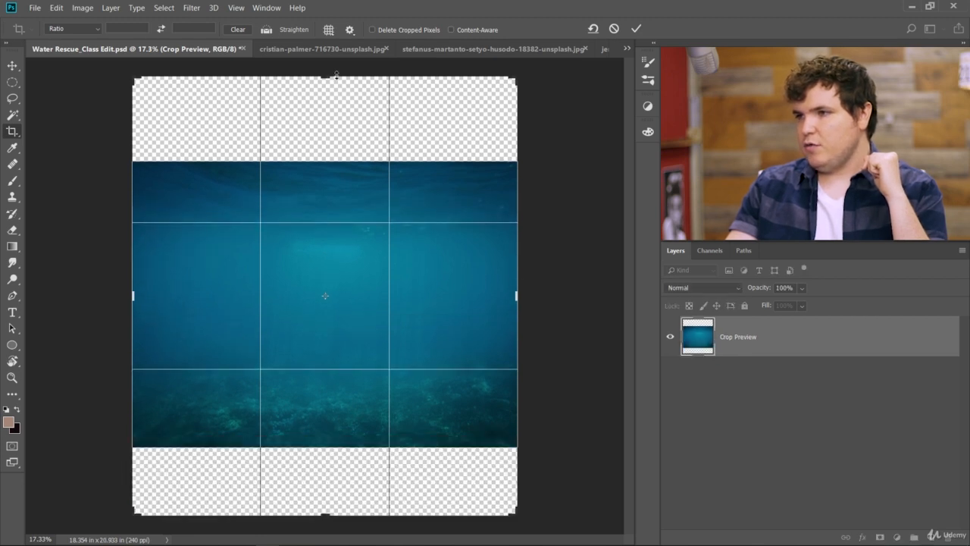
pyautogui.moveTo(325, 74); pyautogui.dragTo(325, 115)
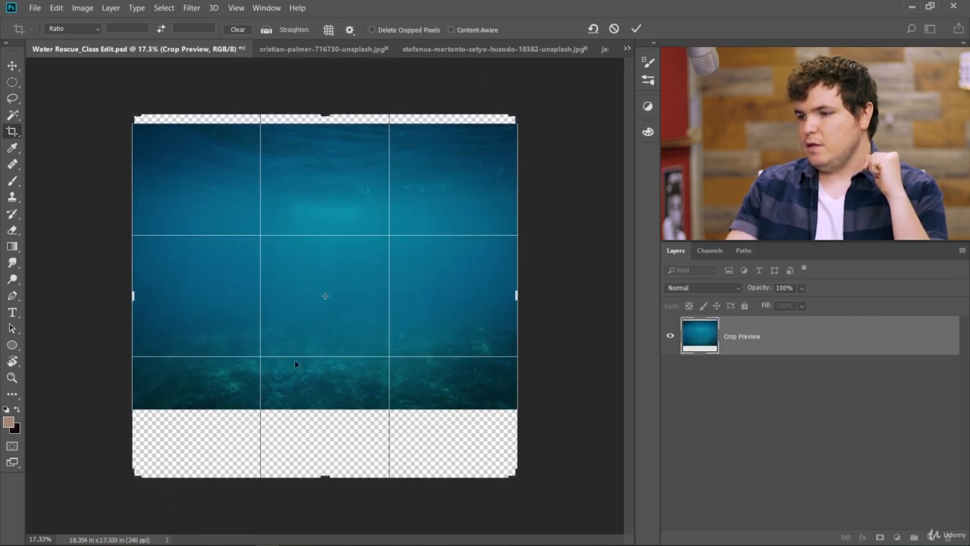
pyautogui.moveTo(324, 472); pyautogui.dragTo(325, 439)
pyautogui.moveTo(523, 299)
pyautogui.mouseDown()
pyautogui.moveTo(552, 299)
pyautogui.moveTo(535, 294)
pyautogui.mouseUp()
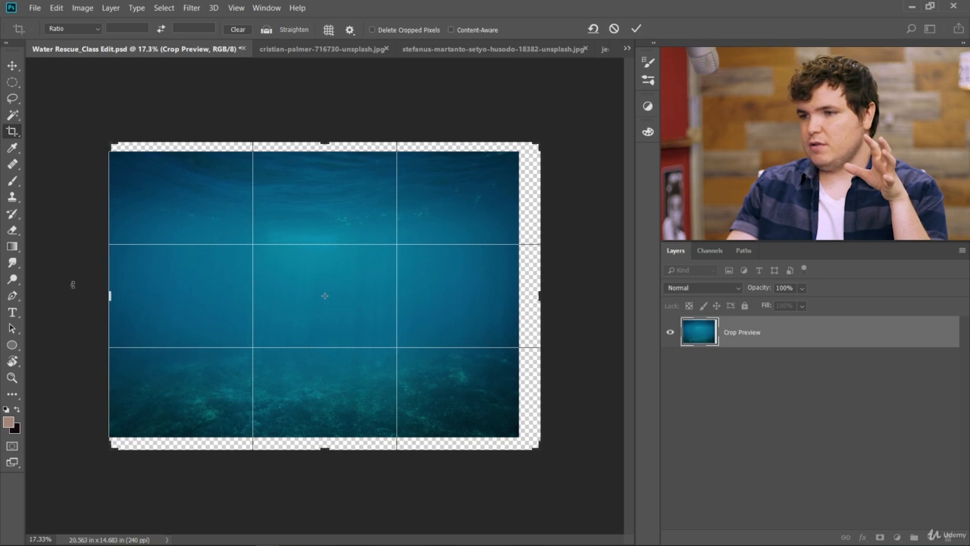
pyautogui.moveTo(110, 297); pyautogui.dragTo(91, 296)
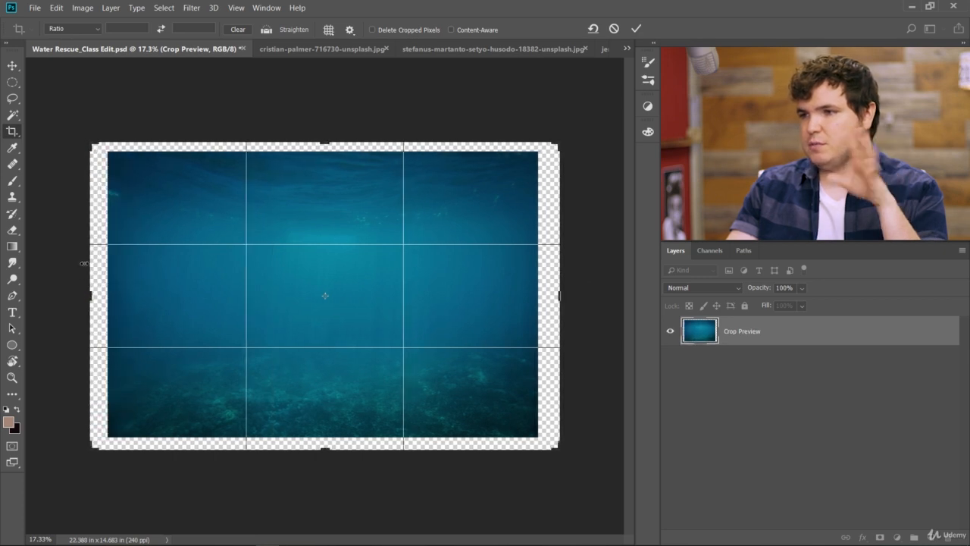
pyautogui.click(641, 28)
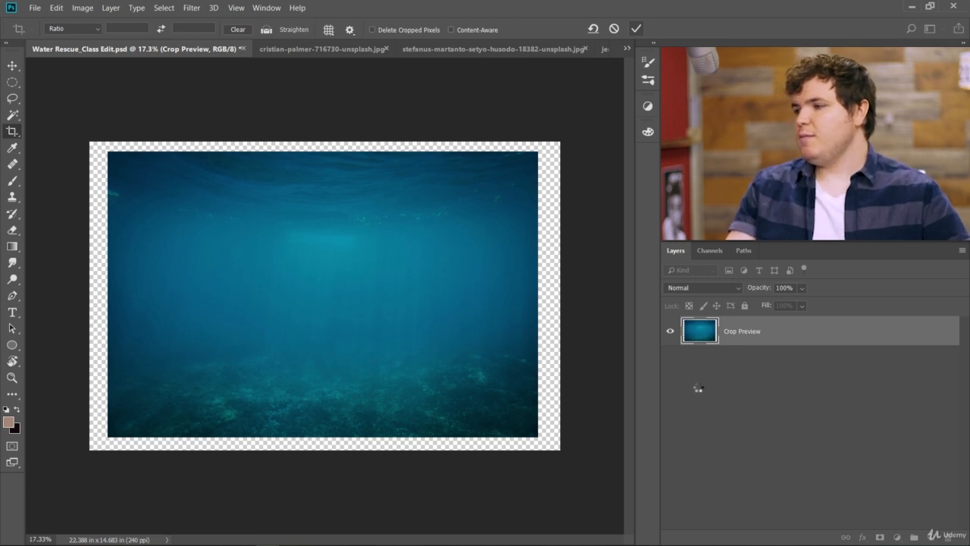
# Step: Rename the underwater photo layer BG and move it below both figure layers, above the colour fills
pyautogui.doubleClick(740, 332)
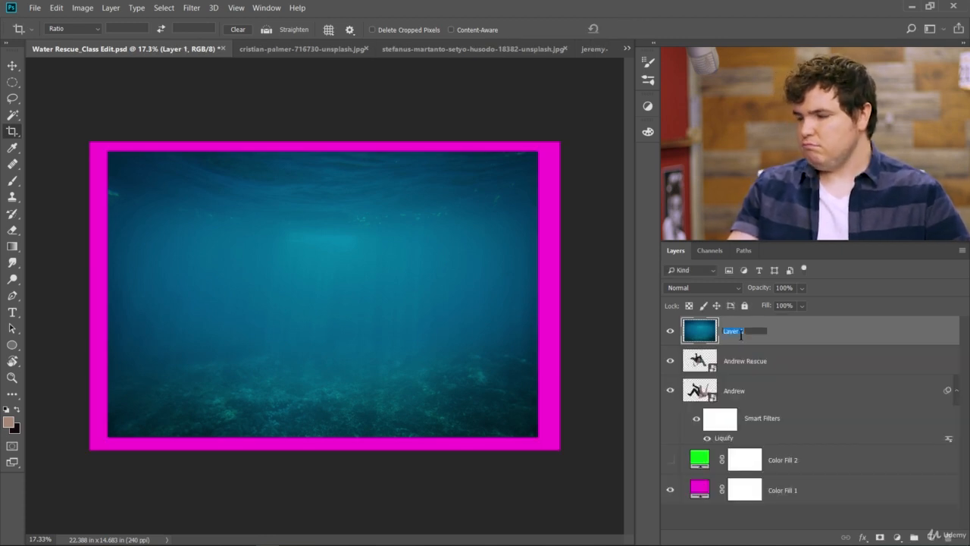
pyautogui.write('BG')
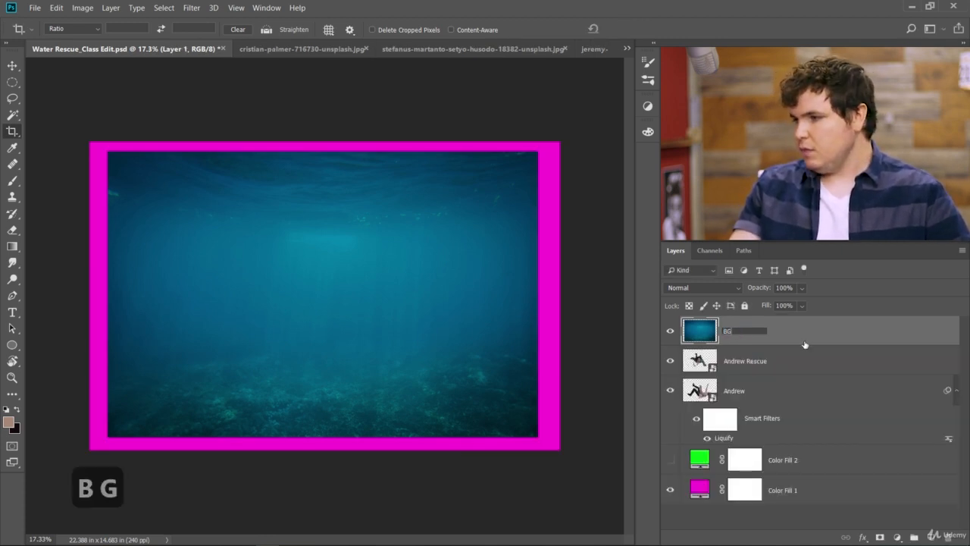
pyautogui.press('Return')
pyautogui.moveTo(805, 345); pyautogui.dragTo(806, 453)
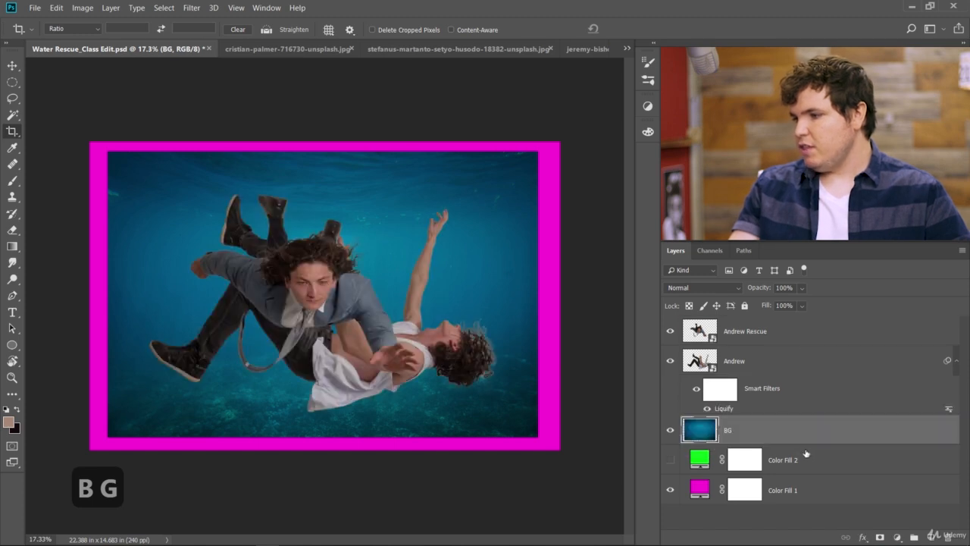
# Step: Hide the Color Fill 1 layer and delete both the Color Fill 1 and Color Fill 2 layers
pyautogui.click(670, 491)
pyautogui.click(898, 468)
pyautogui.keyDown('shift'); pyautogui.click(898, 497); pyautogui.keyUp('shift')
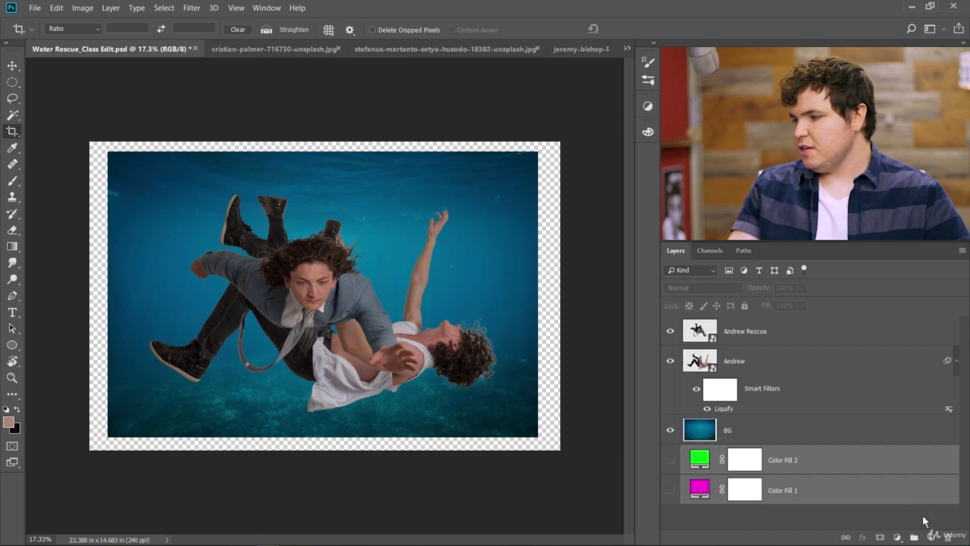
pyautogui.click(952, 538)
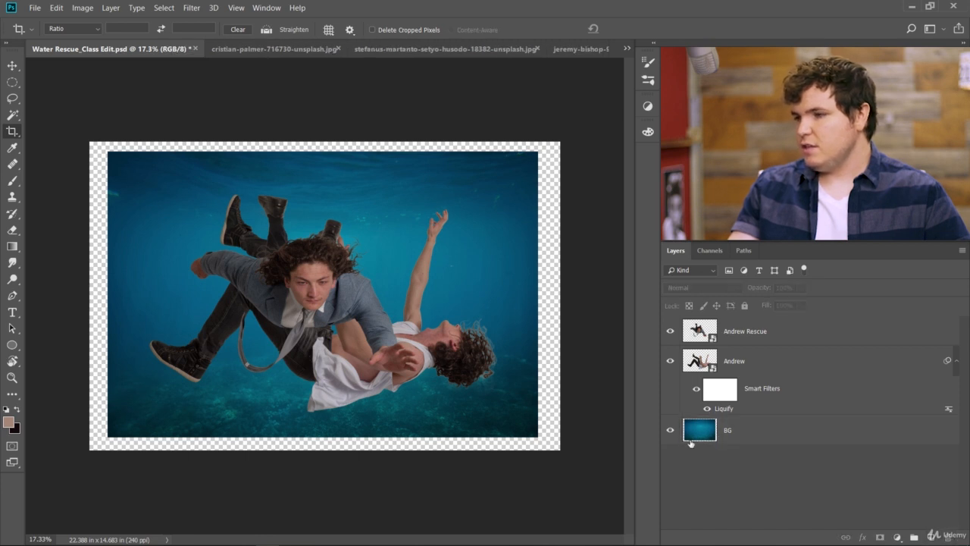
# Step: Hide the suited rescuer's layer and shrink the falling man in the white tank top to about 51% around his centre
pyautogui.click(670, 331)
pyautogui.click(697, 361)
pyautogui.scroll(2, 334, 318)
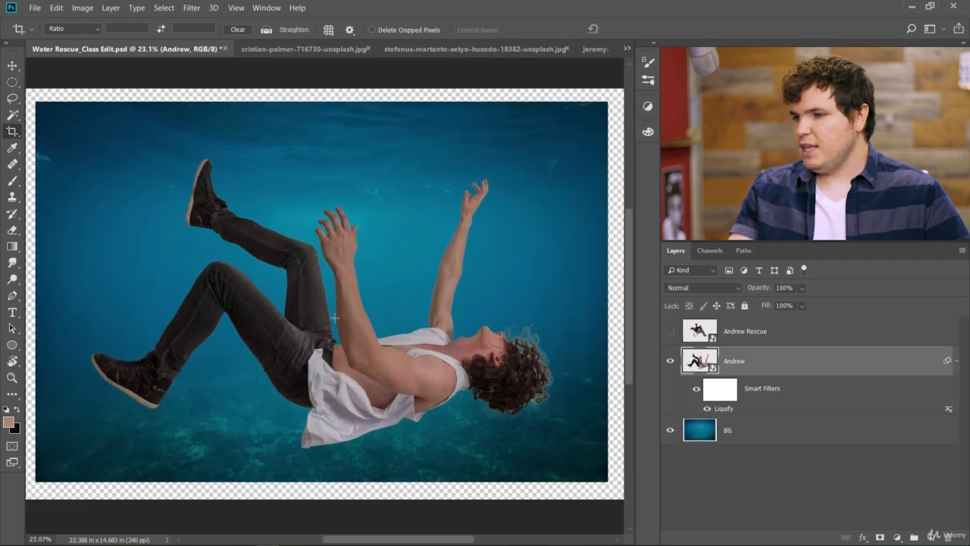
pyautogui.scroll(-1, 334, 318)
pyautogui.click(12, 65)
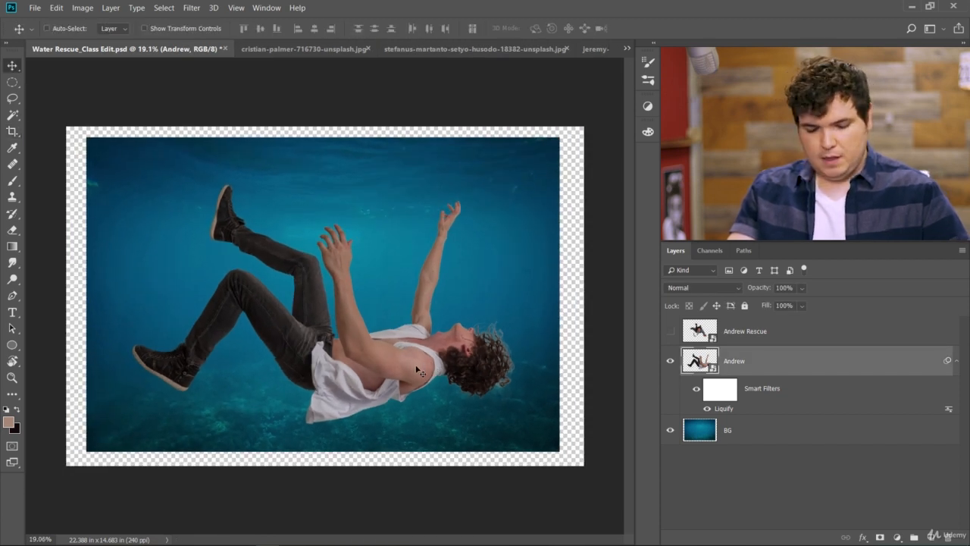
pyautogui.hotkey('ctrl', 't')
pyautogui.hotkey('ctrl', 't')
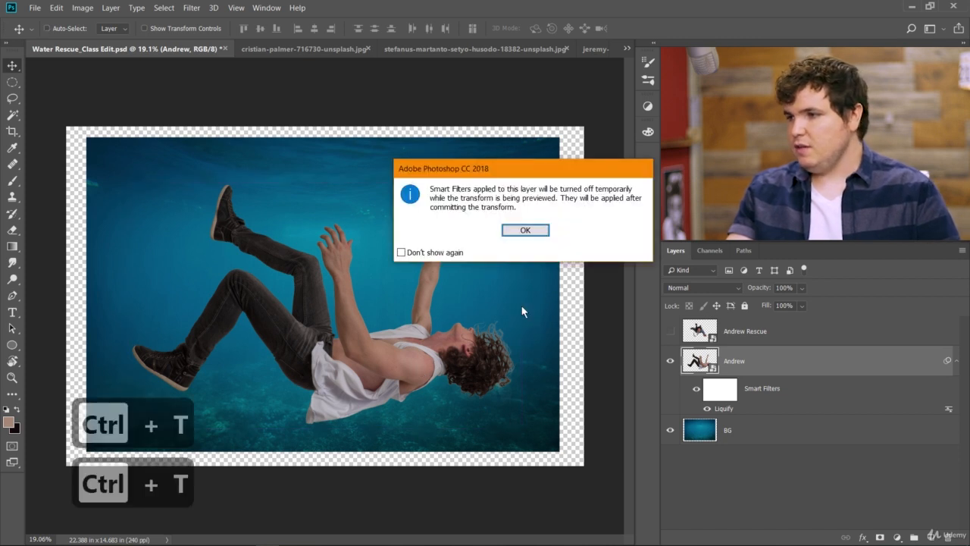
pyautogui.click(525, 231)
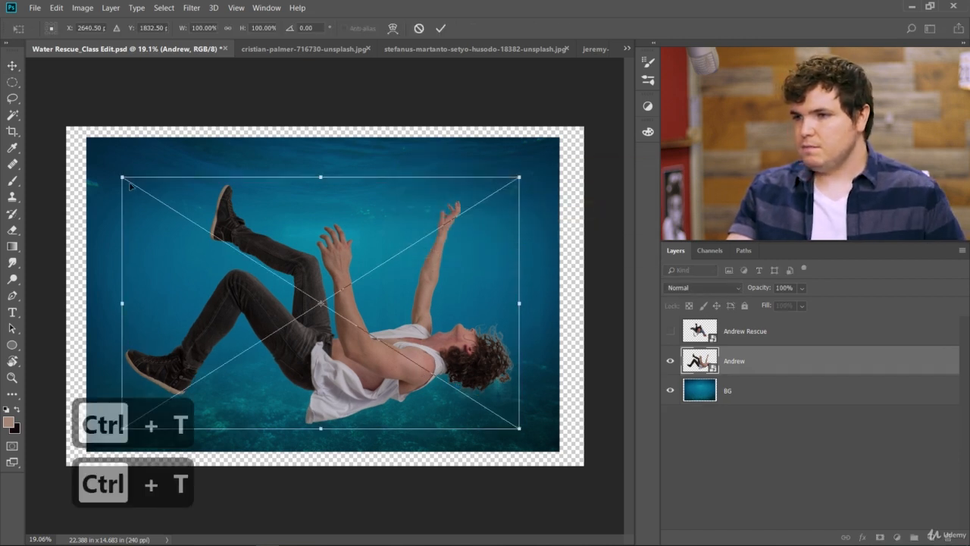
pyautogui.moveTo(125, 178); pyautogui.dragTo(206, 261)
pyautogui.scroll(1, 395, 241)
pyautogui.scroll(-2, 395, 241)
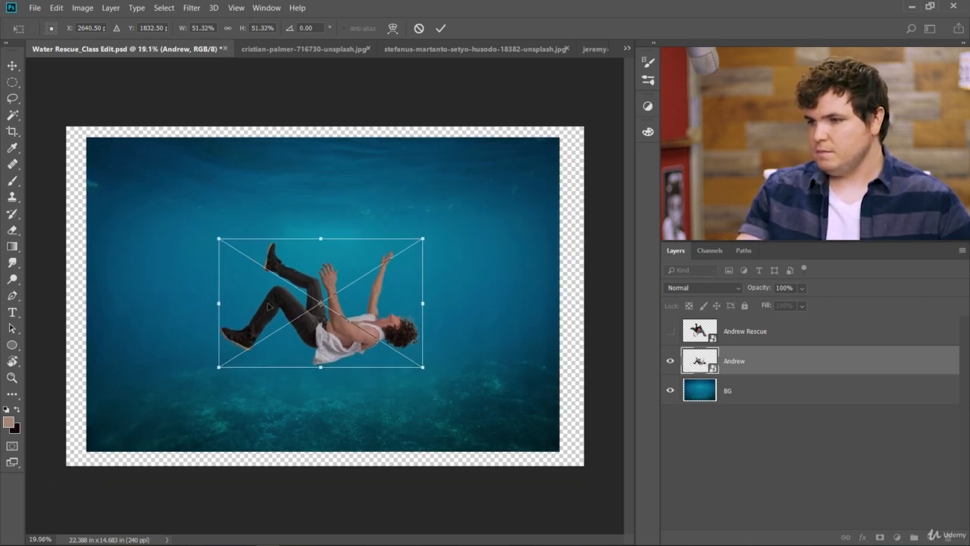
# Step: Reduce the falling man to about 48% scale, shift him slightly lower in the water, and commit the transform
pyautogui.moveTo(412, 244)
pyautogui.mouseDown()
pyautogui.moveTo(427, 235)
pyautogui.moveTo(405, 249)
pyautogui.mouseUp()
pyautogui.scroll(1, 361, 314)
pyautogui.moveTo(361, 314); pyautogui.dragTo(369, 325)
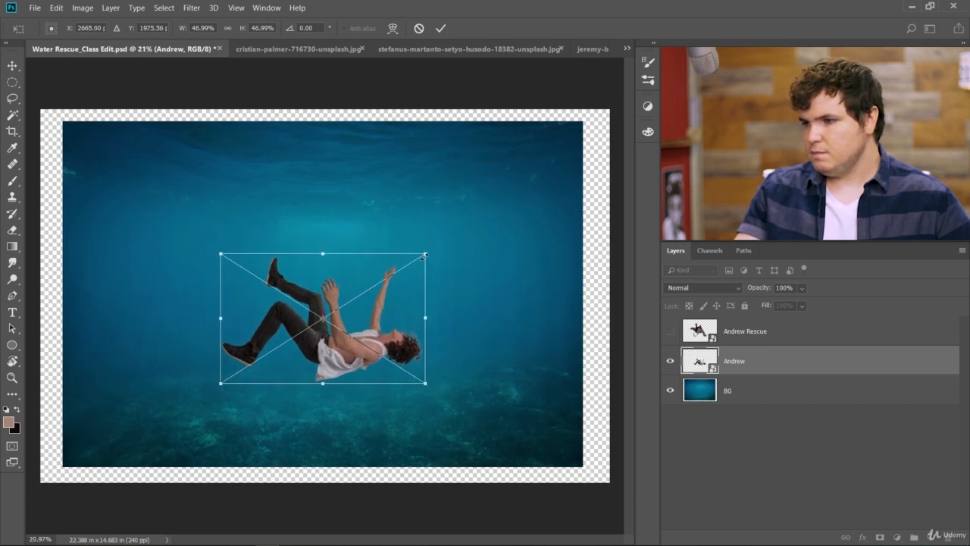
pyautogui.moveTo(425, 255); pyautogui.dragTo(428, 252)
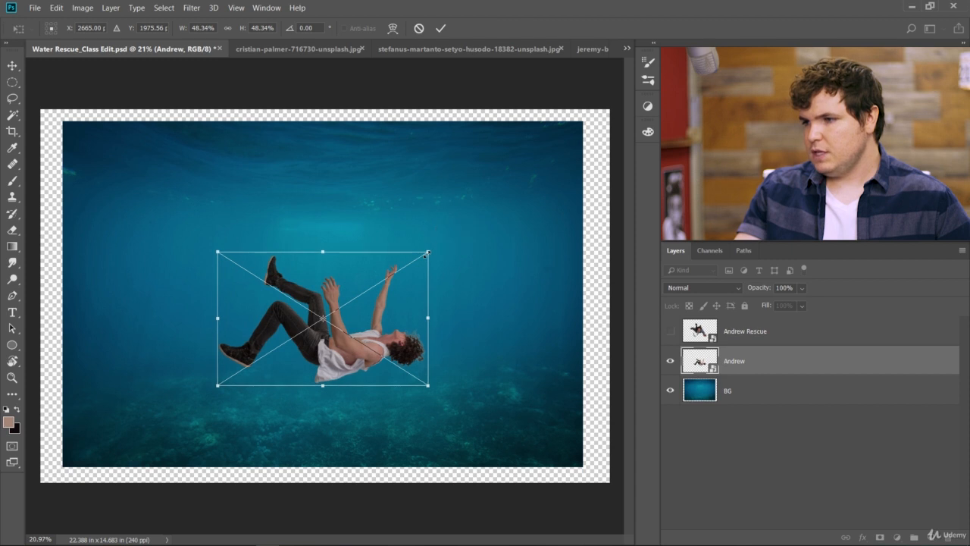
pyautogui.click(438, 30)
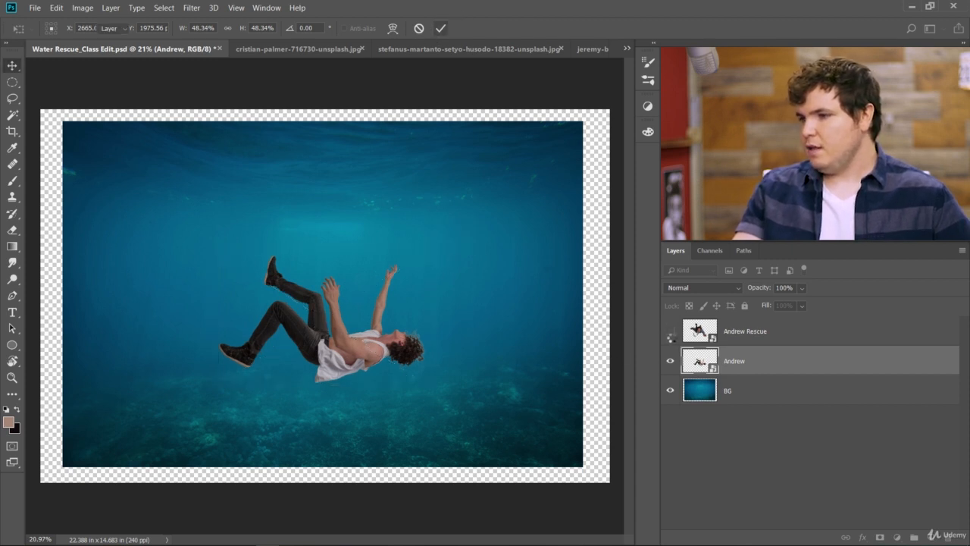
# Step: Show the suited rescuer's layer and move it between the falling man's layer and BG
pyautogui.click(670, 332)
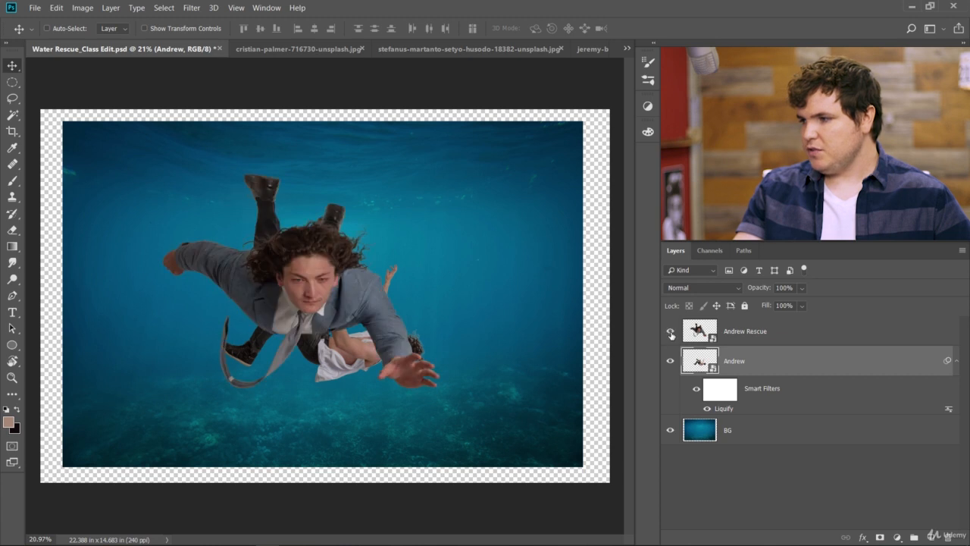
pyautogui.click(686, 333)
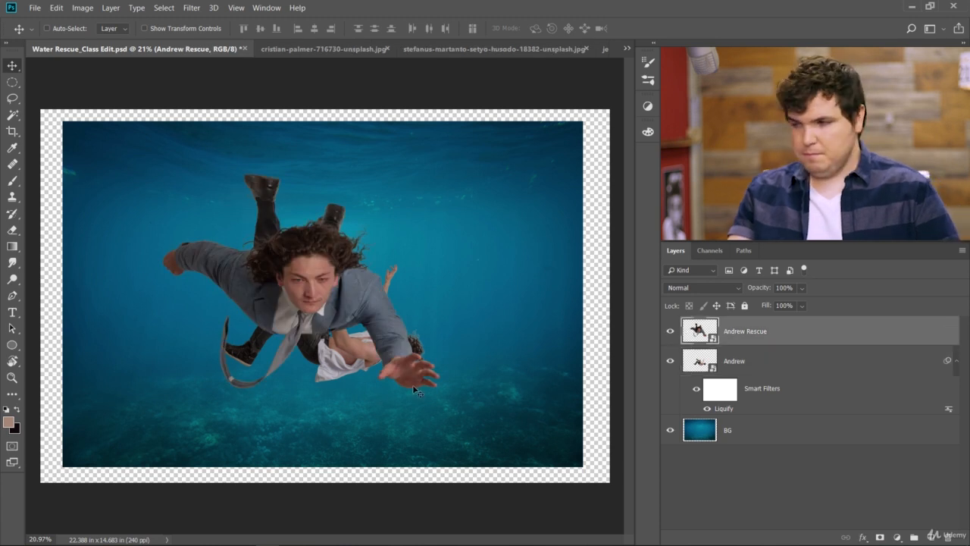
pyautogui.moveTo(794, 340); pyautogui.dragTo(804, 403)
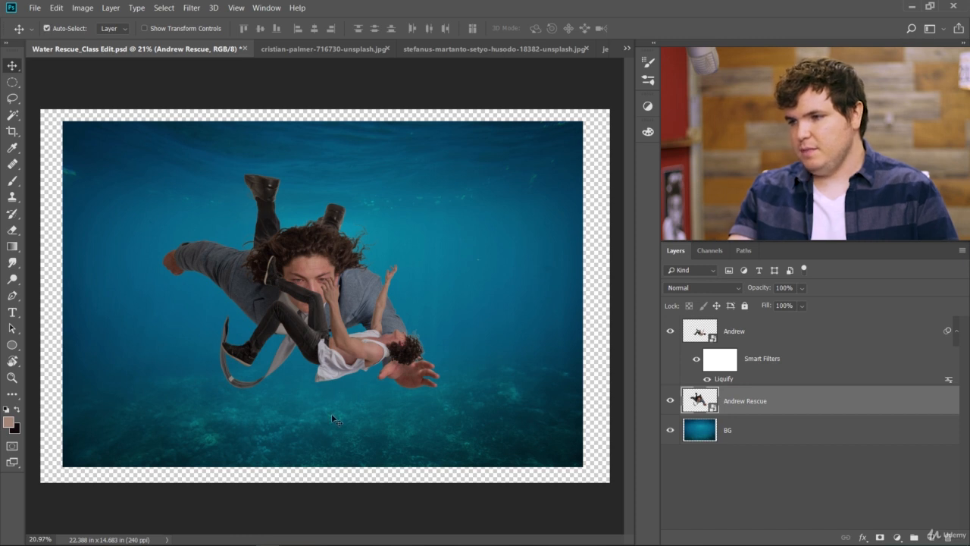
# Step: Scale the suited rescuer to about 24% and place him in the water just above the falling man's raised hand
pyautogui.hotkey('ctrl', 't')
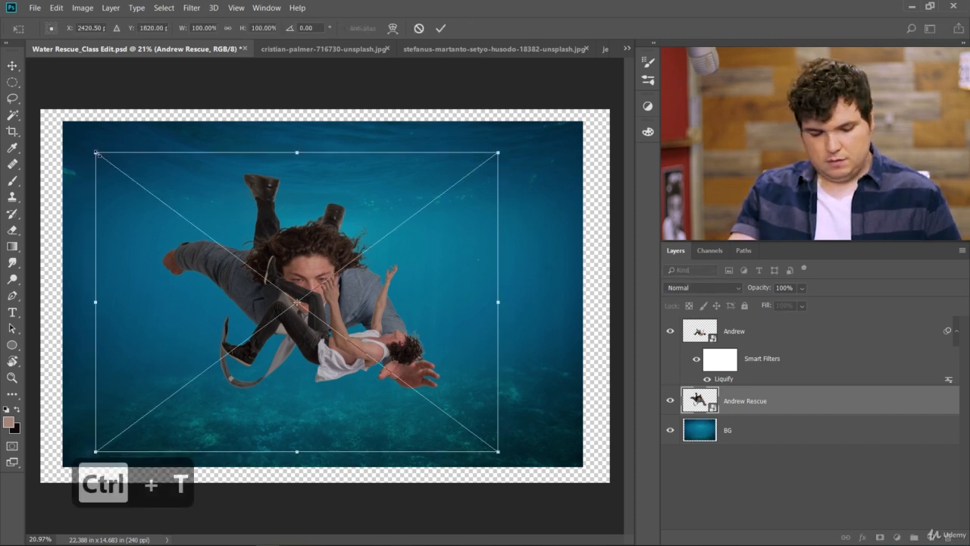
pyautogui.moveTo(97, 155); pyautogui.dragTo(241, 282)
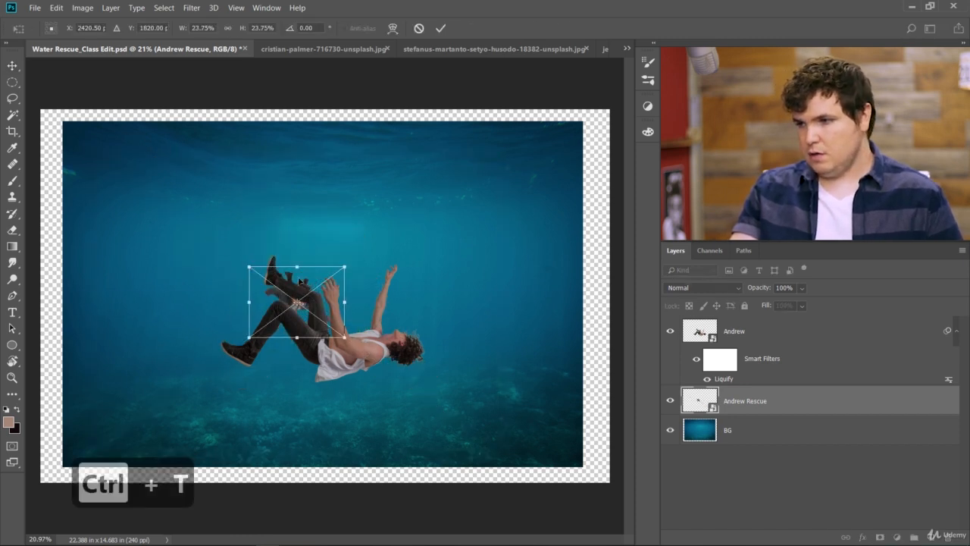
pyautogui.moveTo(300, 281); pyautogui.dragTo(334, 237)
pyautogui.click(440, 28)
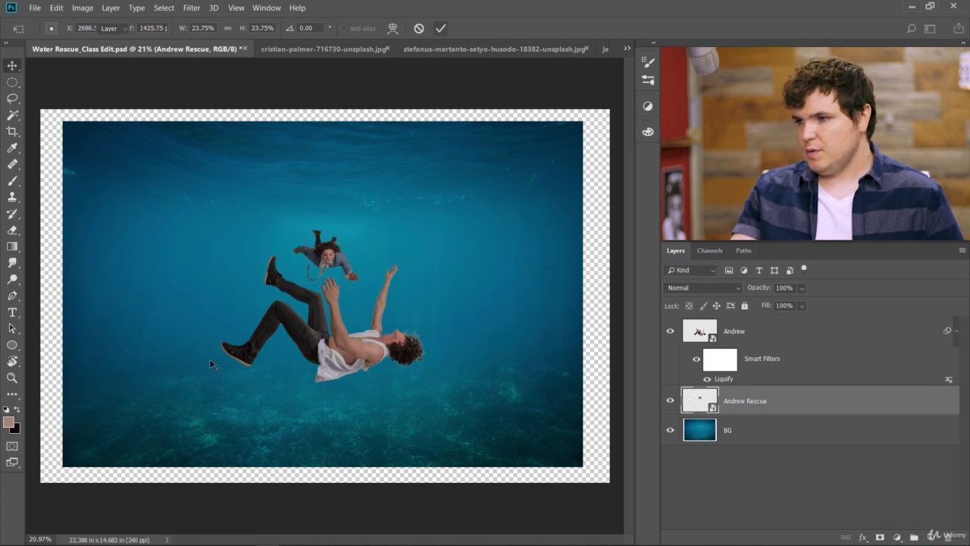
# Step: Shift the small rescuer slightly up and to the right, between the falling man's raised foot and far hand
pyautogui.scroll(5, 267, 264)
pyautogui.scroll(-1, 267, 264)
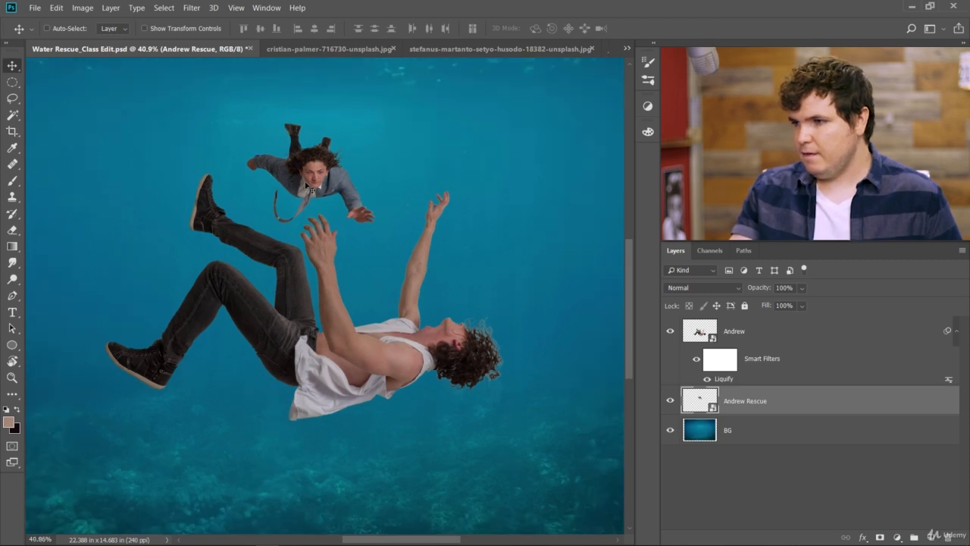
pyautogui.moveTo(307, 186); pyautogui.dragTo(337, 161)
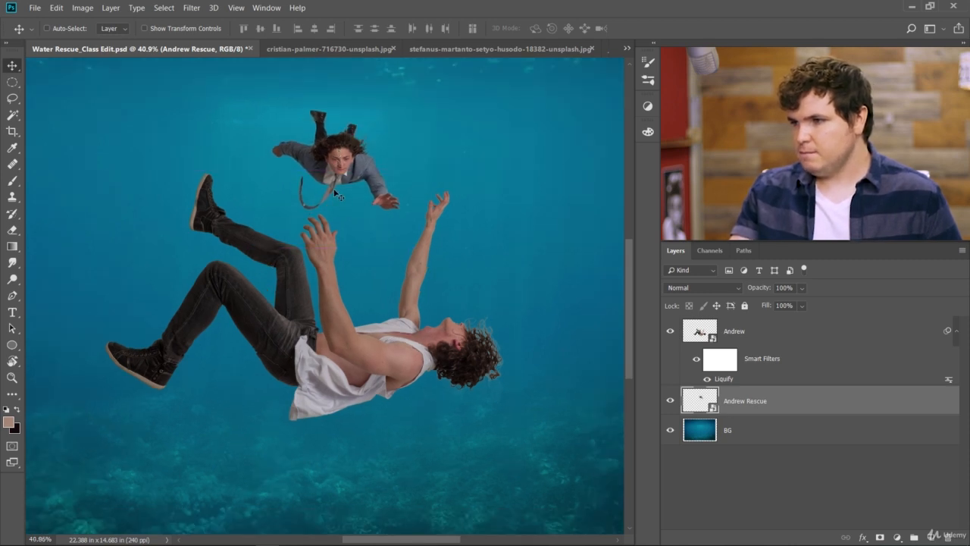
# Step: Enlarge the falling man and the suited rescuer together to about 119%, commit the transform and deselect both layers
pyautogui.scroll(-3, 337, 184)
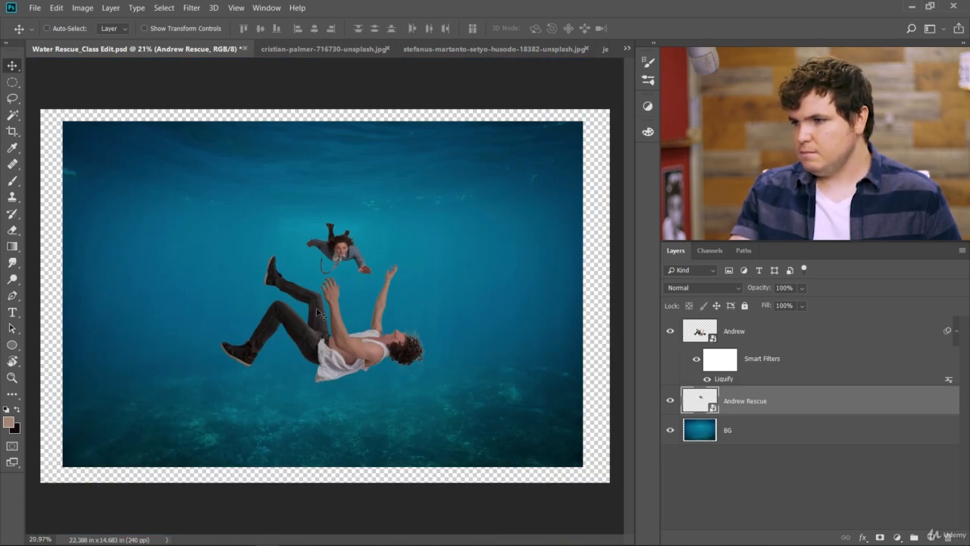
pyautogui.moveTo(348, 252)
pyautogui.mouseDown()
pyautogui.moveTo(347, 237)
pyautogui.moveTo(340, 258)
pyautogui.mouseUp()
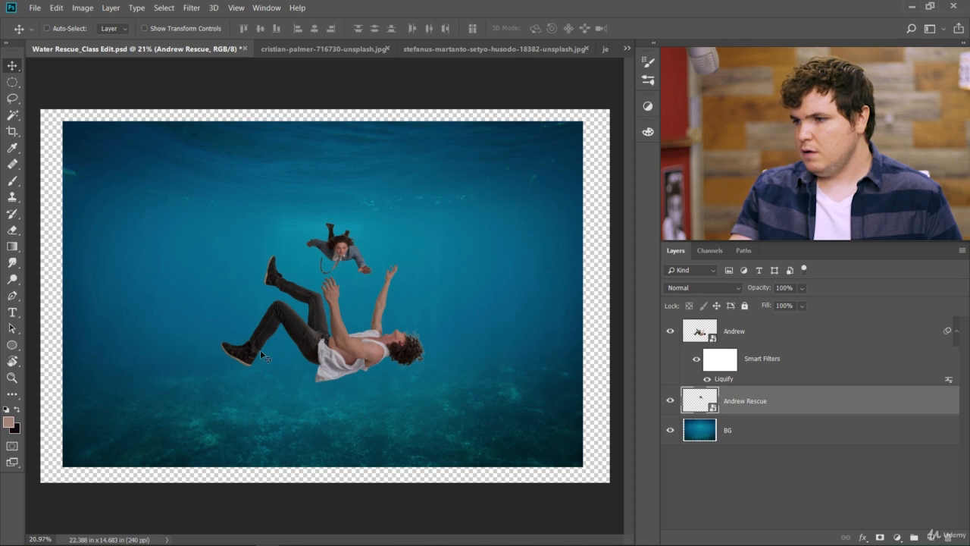
pyautogui.click(762, 337)
pyautogui.keyDown('shift'); pyautogui.click(772, 404); pyautogui.keyUp('shift')
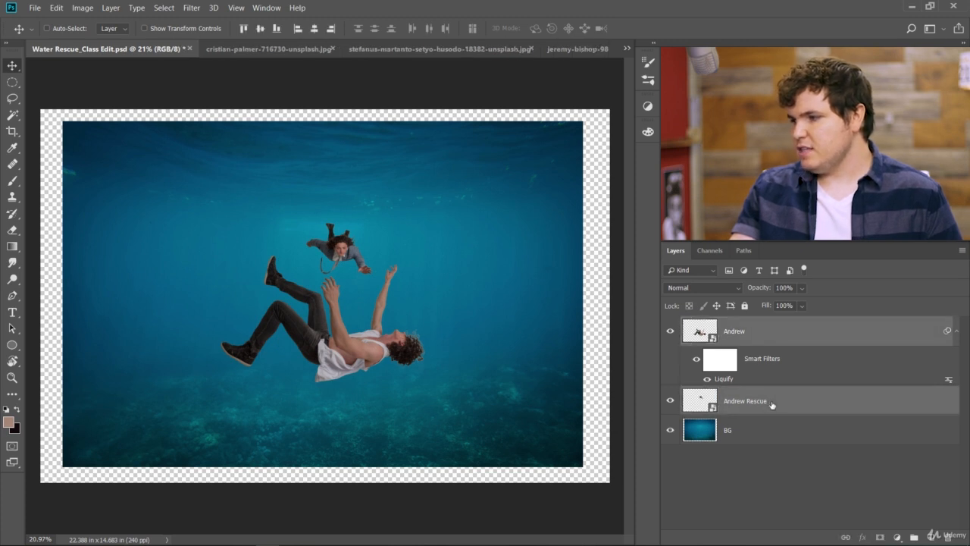
pyautogui.hotkey('ctrl', 't')
pyautogui.click(530, 232)
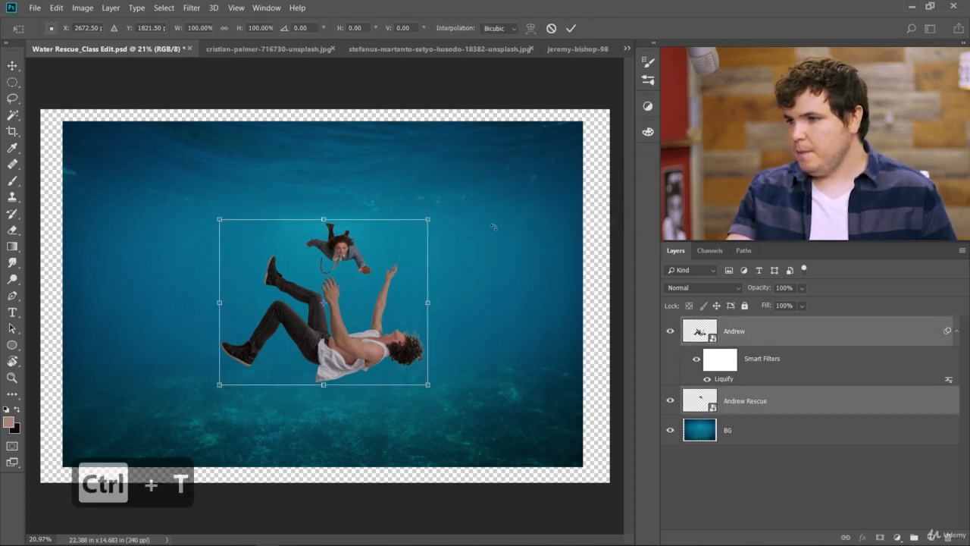
pyautogui.moveTo(426, 217); pyautogui.dragTo(448, 211)
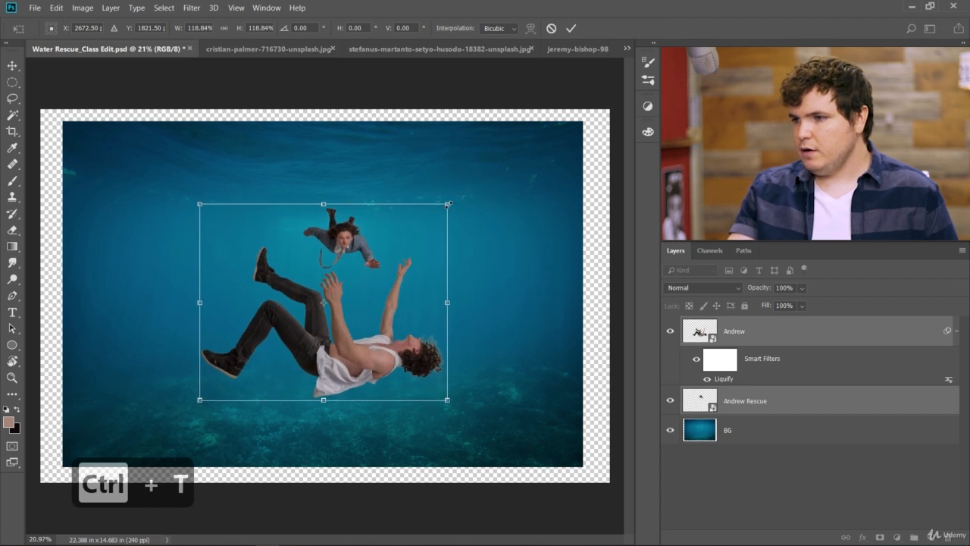
pyautogui.click(571, 28)
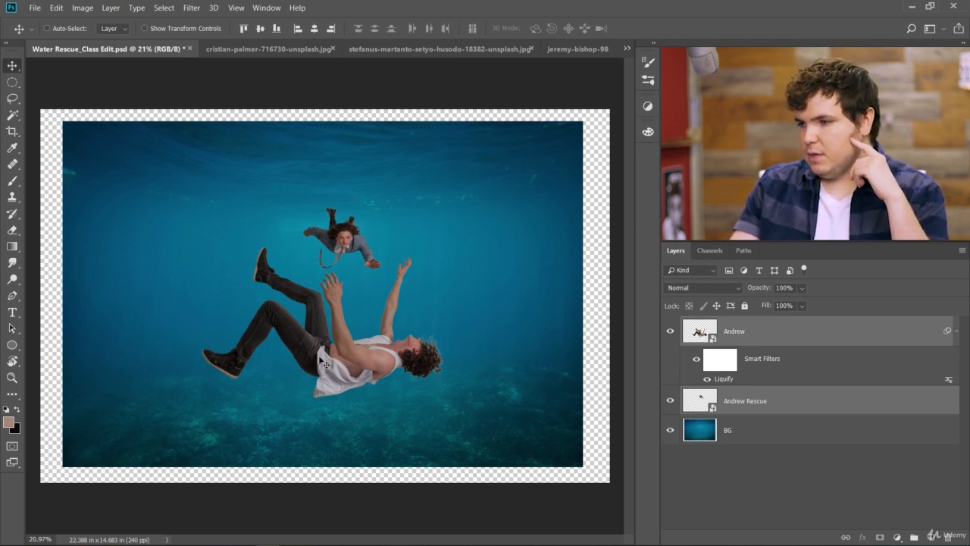
pyautogui.click(710, 469)
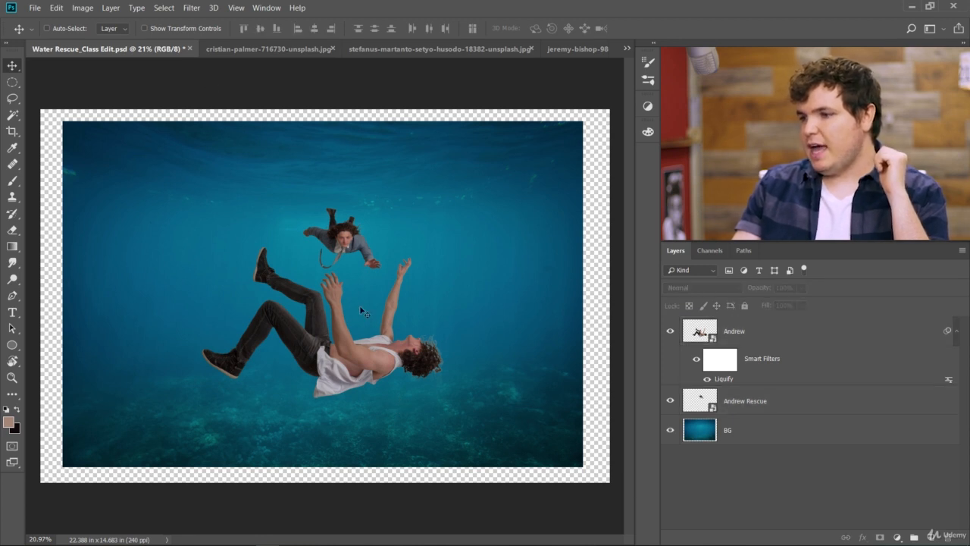
# Step: Unlock the green underwater bubbles photo, copy it into Water Rescue_Class Edit.psd, and place its layer between the rescuer and BG
pyautogui.click(584, 47)
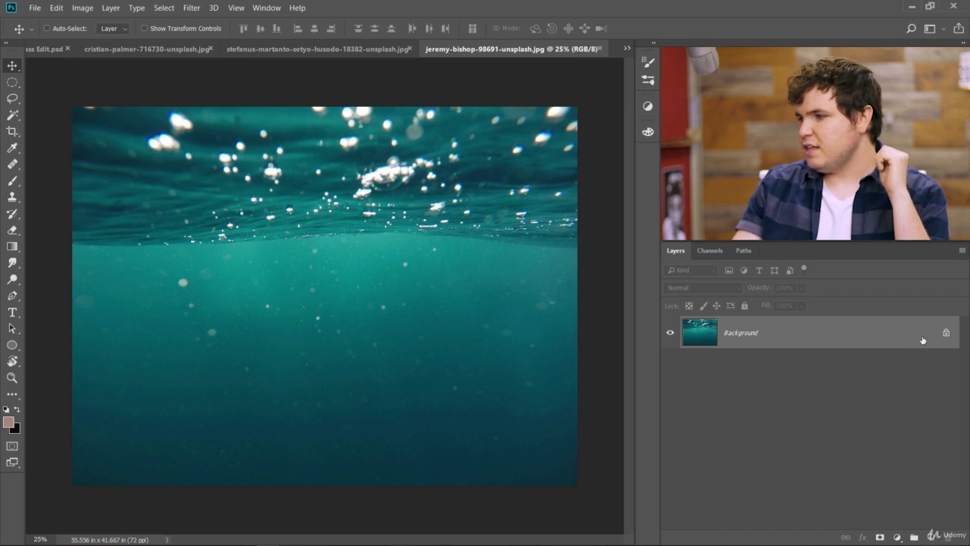
pyautogui.click(946, 333)
pyautogui.moveTo(150, 138); pyautogui.dragTo(193, 182)
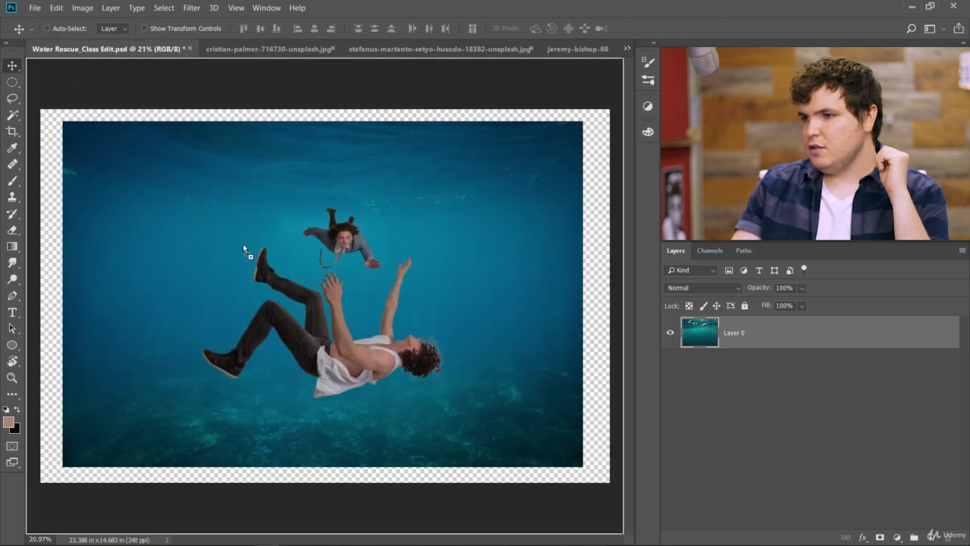
pyautogui.moveTo(244, 250); pyautogui.dragTo(301, 247)
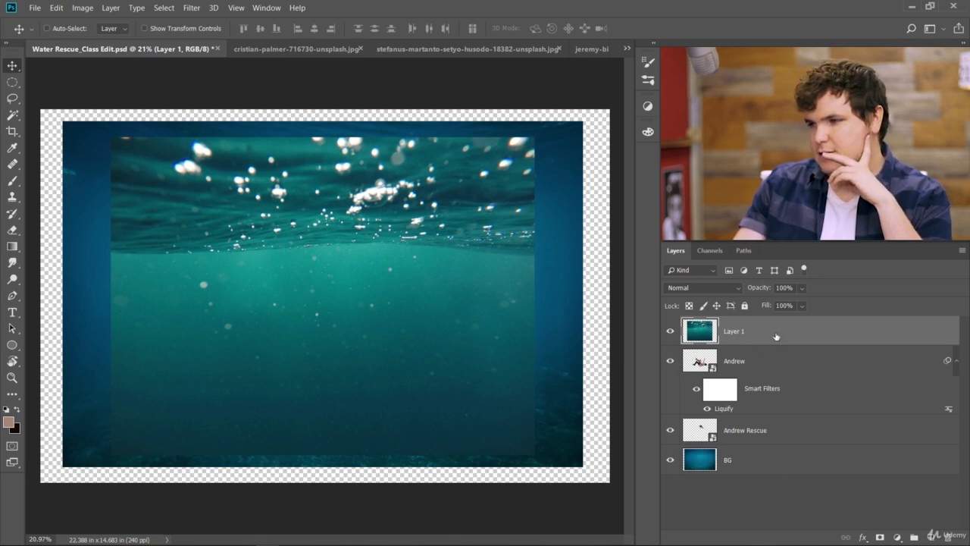
pyautogui.moveTo(781, 338); pyautogui.dragTo(802, 449)
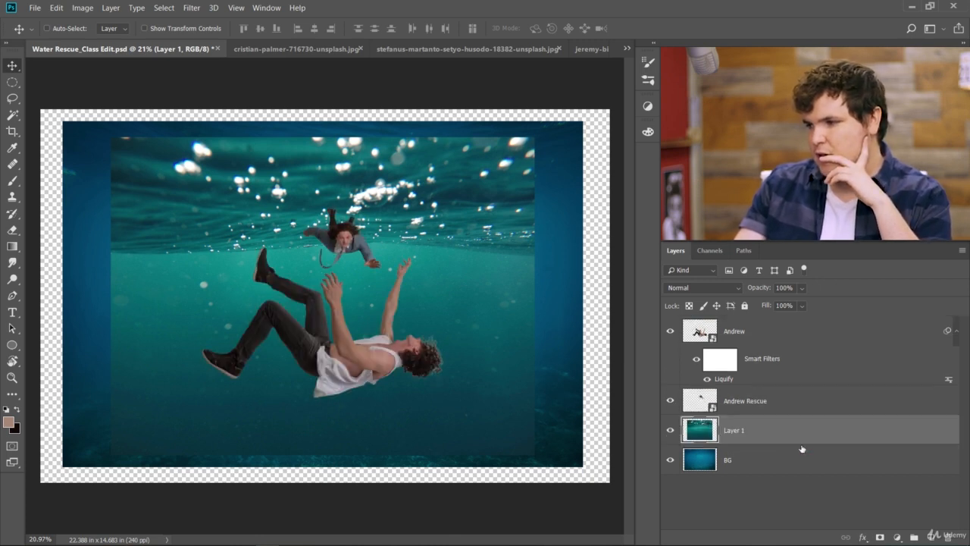
# Step: Move the green water layer and scale it to about 123% so that it spans the width of the BG image
pyautogui.moveTo(440, 201); pyautogui.dragTo(430, 103)
pyautogui.moveTo(425, 173); pyautogui.dragTo(418, 200)
pyautogui.hotkey('ctrl', 't')
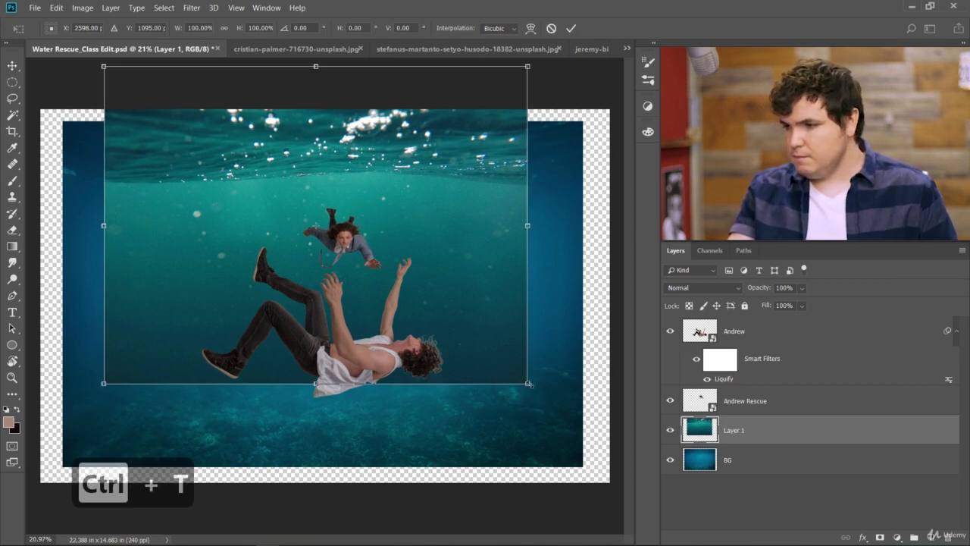
pyautogui.moveTo(529, 384); pyautogui.dragTo(577, 417)
pyautogui.moveTo(542, 367); pyautogui.dragTo(549, 387)
pyautogui.moveTo(533, 331); pyautogui.dragTo(543, 358)
pyautogui.scroll(-5, 463, 279)
pyautogui.scroll(5, 350, 253)
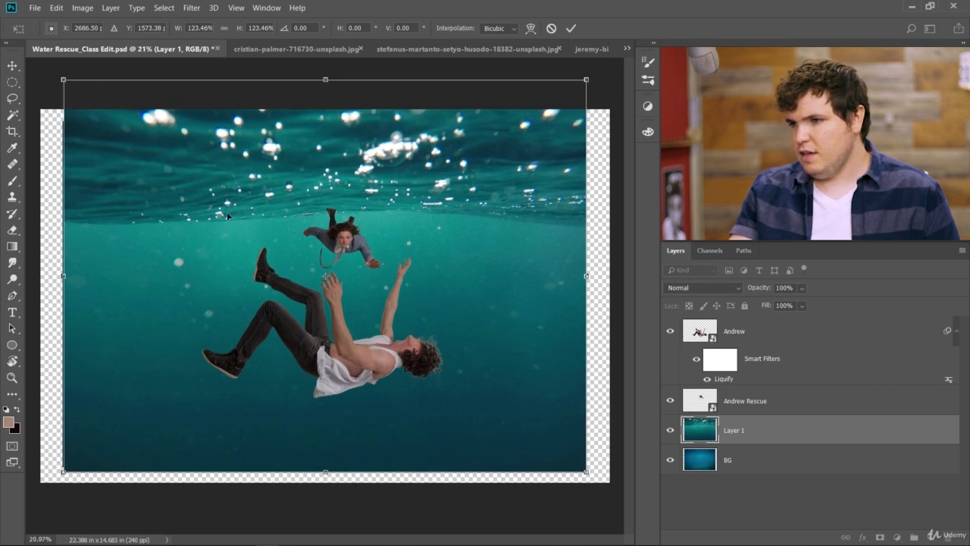
# Step: Raise the green water's surface above the canvas, enlarge the layer to about 160% wide by 179% high, and commit the transform
pyautogui.moveTo(494, 247); pyautogui.dragTo(493, 140)
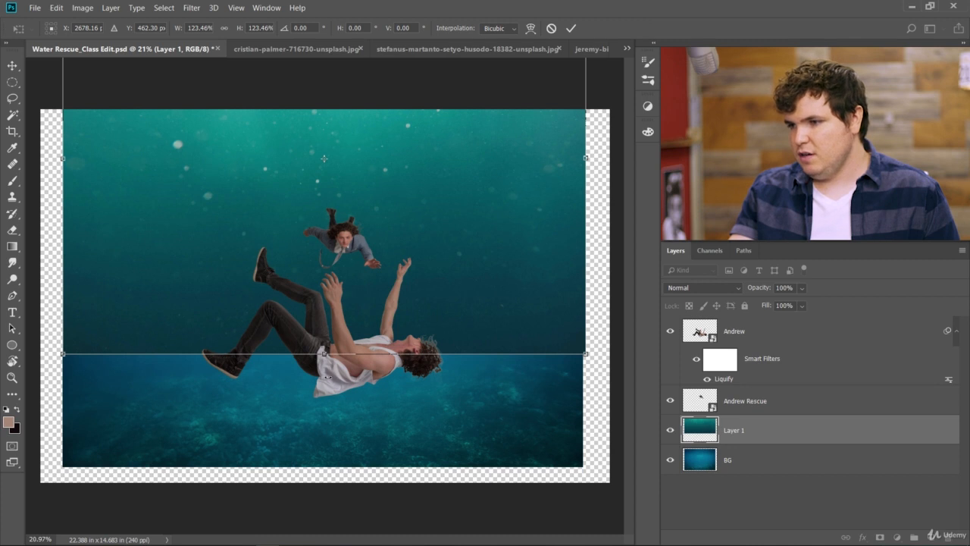
pyautogui.moveTo(324, 353); pyautogui.dragTo(324, 401)
pyautogui.moveTo(531, 299); pyautogui.dragTo(527, 282)
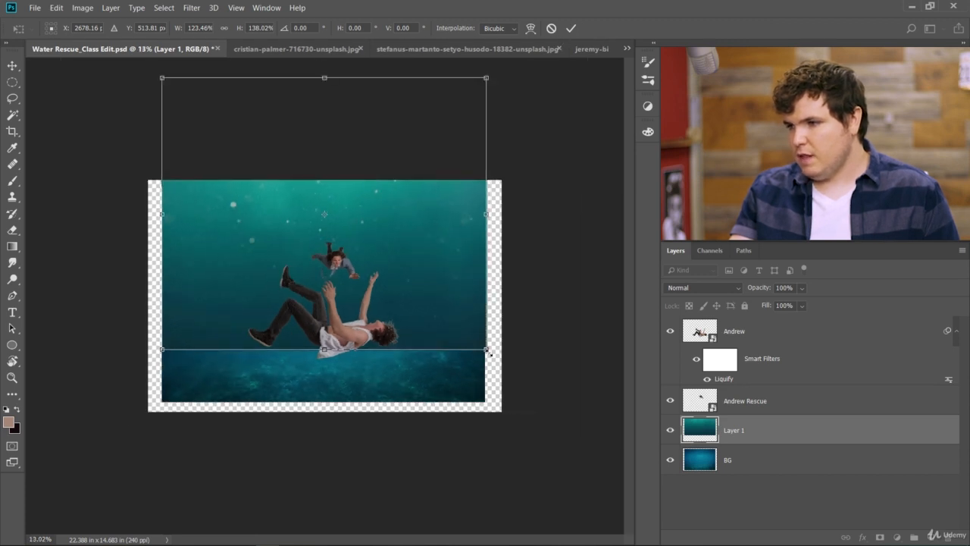
pyautogui.moveTo(489, 351); pyautogui.dragTo(460, 339)
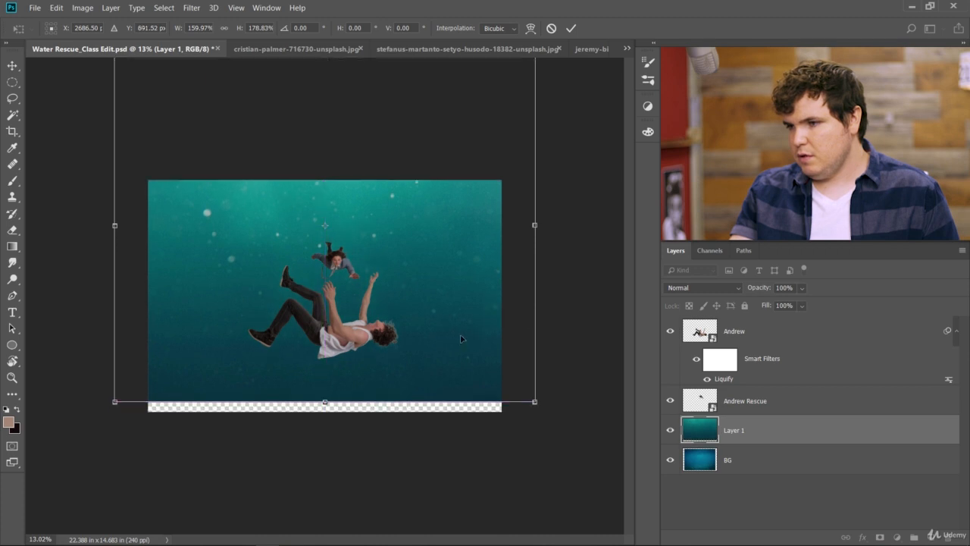
pyautogui.hotkey('ctrl', '0')
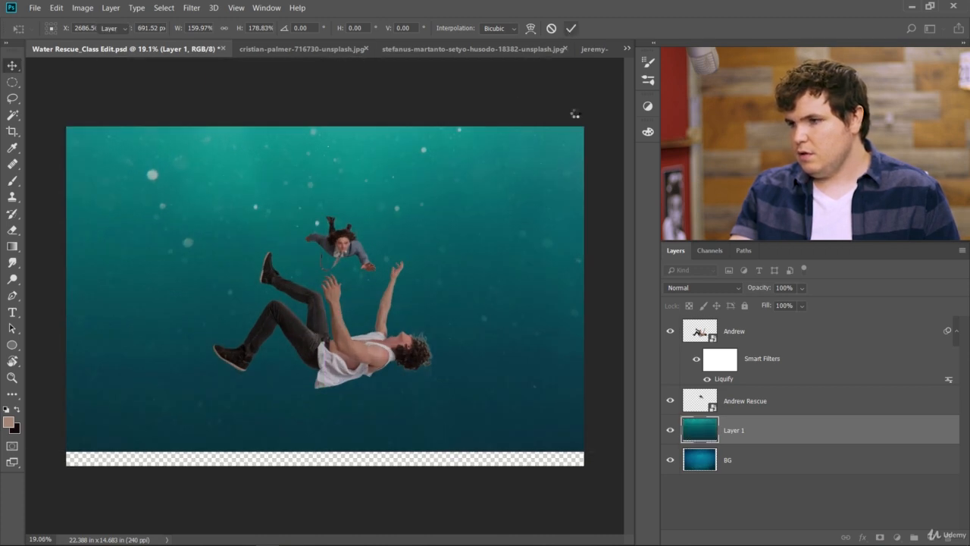
pyautogui.press('Return')
# Step: Move the green water layer above all other layers and set its blend mode to Soft Light
pyautogui.moveTo(793, 433); pyautogui.dragTo(791, 333)
pyautogui.click(733, 288)
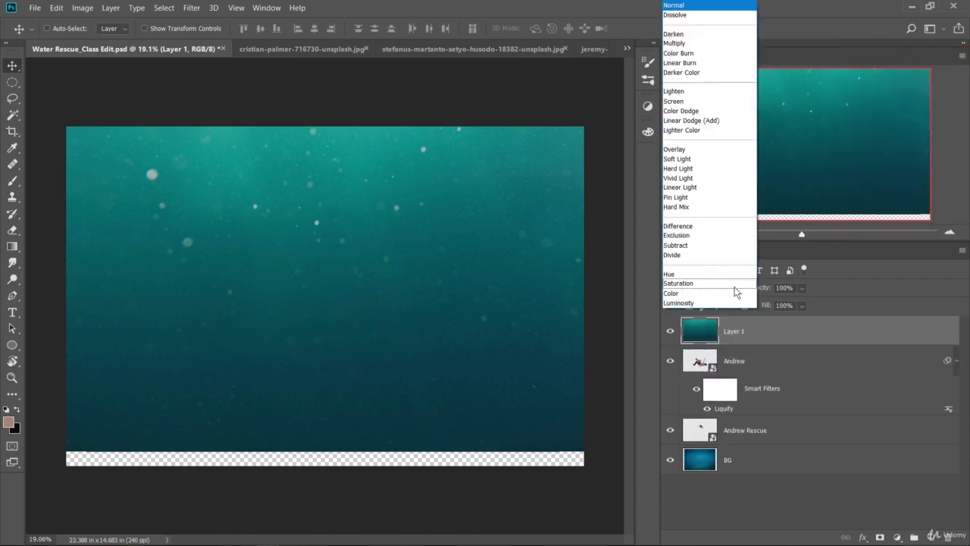
pyautogui.click(703, 159)
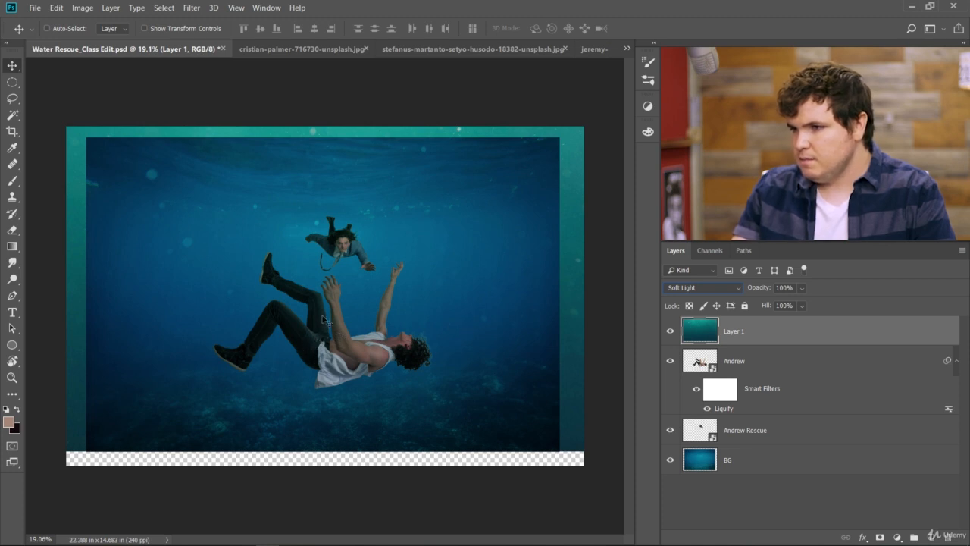
# Step: Compare the scene with and without the Soft Light water overlay, examining its effect on the two figures up close
pyautogui.scroll(10, 352, 298)
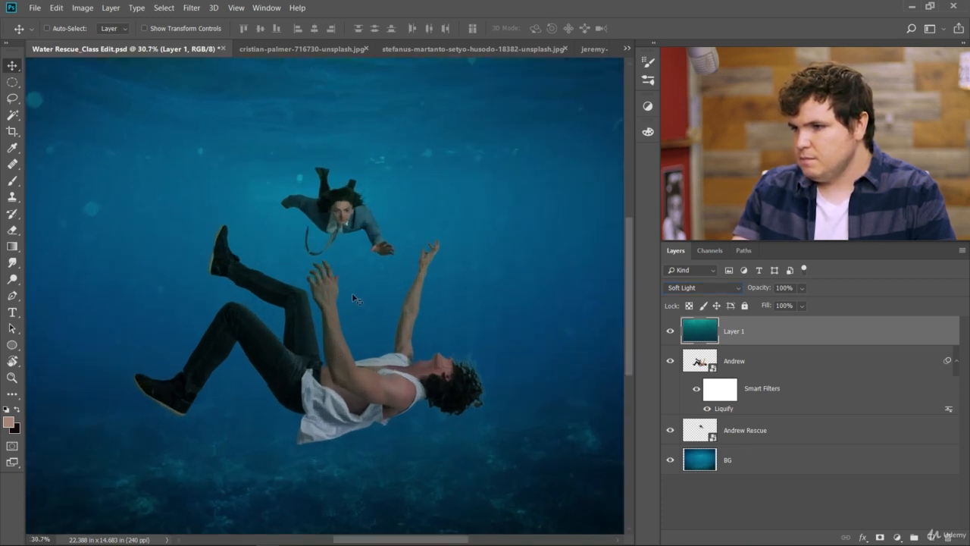
pyautogui.scroll(-7, 353, 301)
pyautogui.click(671, 334)
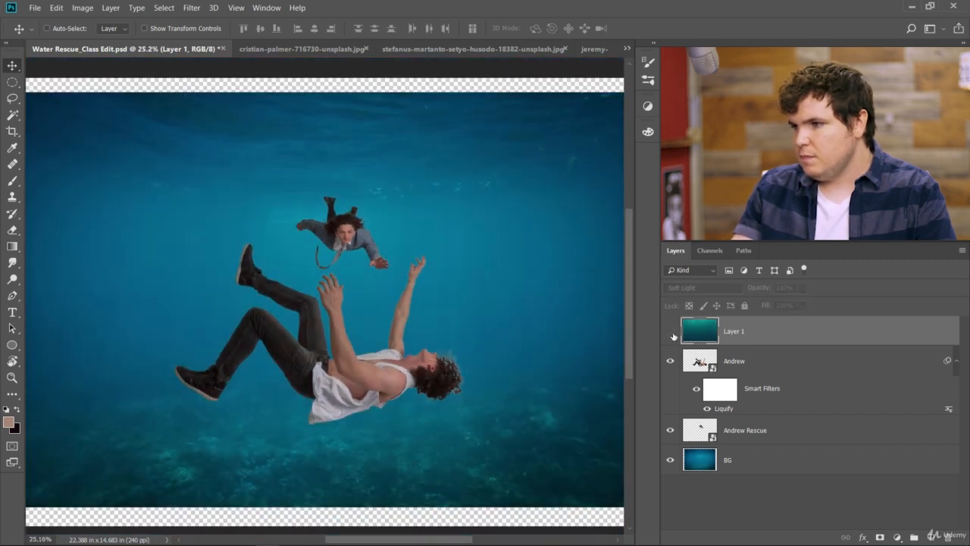
pyautogui.click(671, 333)
pyautogui.click(671, 333)
pyautogui.click(672, 334)
pyautogui.scroll(-2, 464, 332)
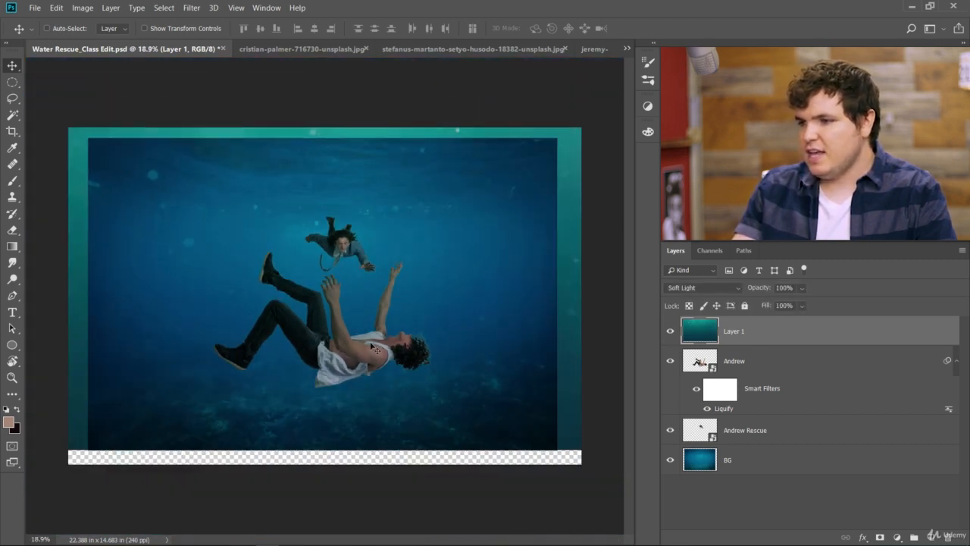
pyautogui.click(670, 331)
pyautogui.click(670, 331)
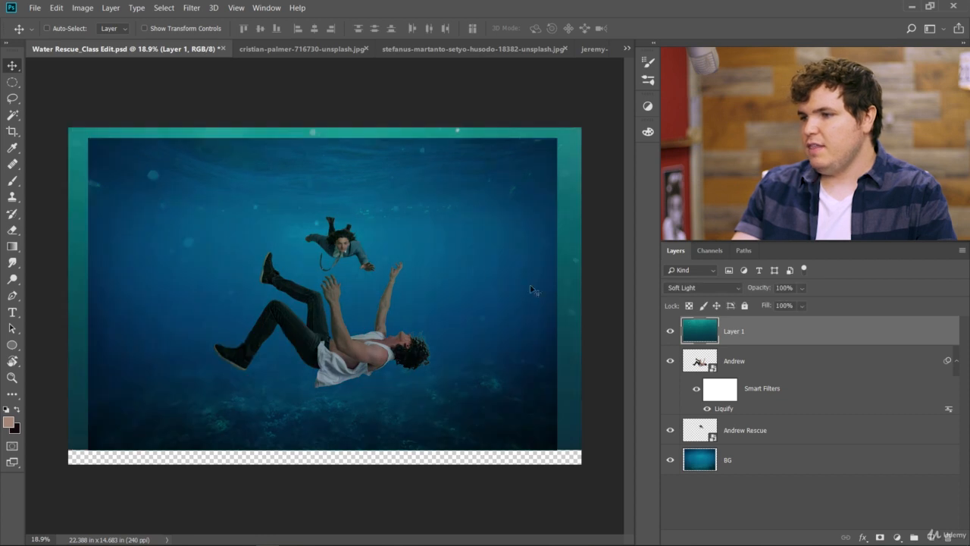
pyautogui.scroll(15, 383, 241)
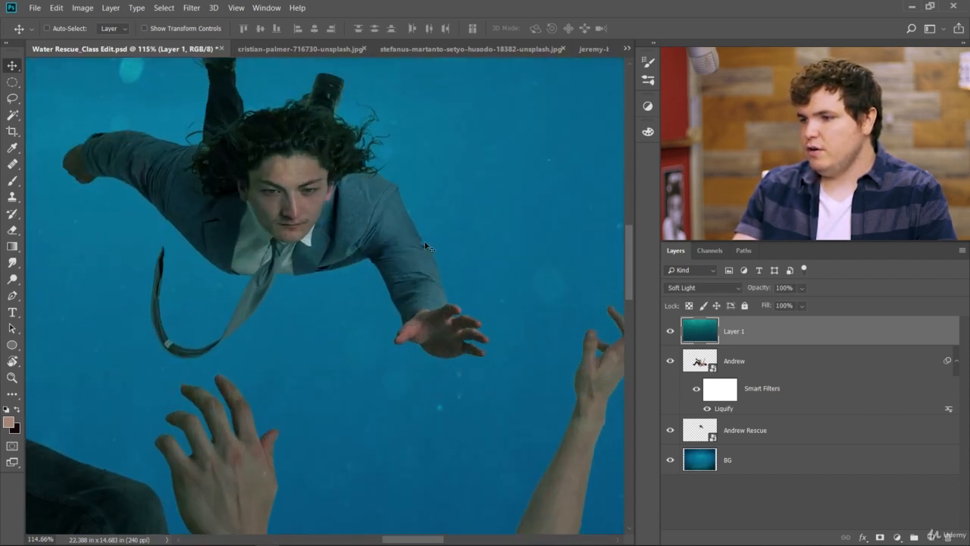
pyautogui.scroll(-15, 274, 489)
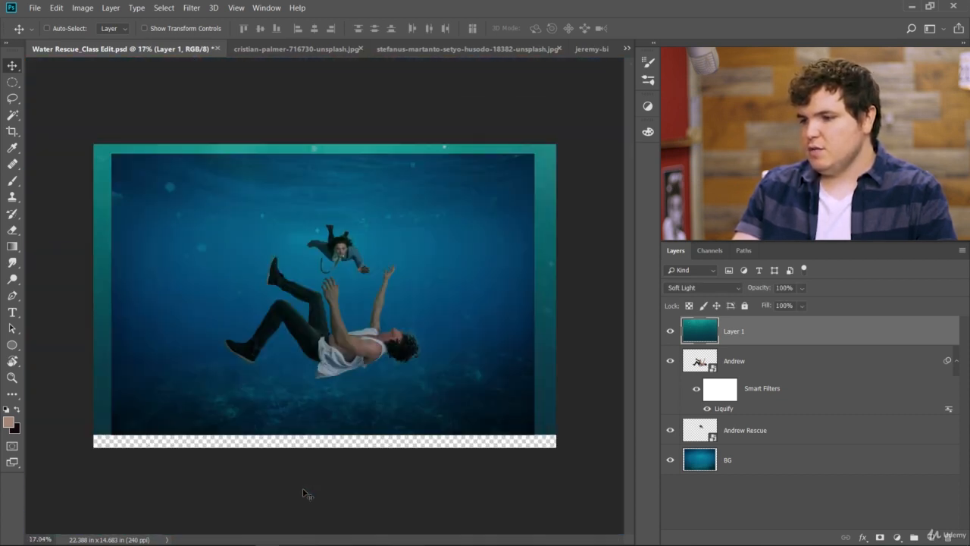
pyautogui.scroll(2, 342, 428)
pyautogui.scroll(-1, 345, 424)
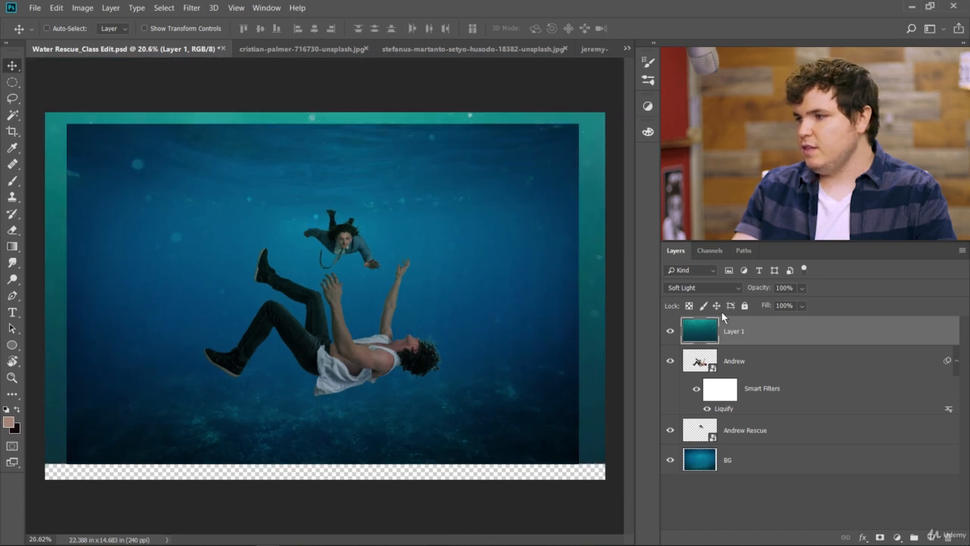
pyautogui.moveTo(760, 291); pyautogui.dragTo(805, 307)
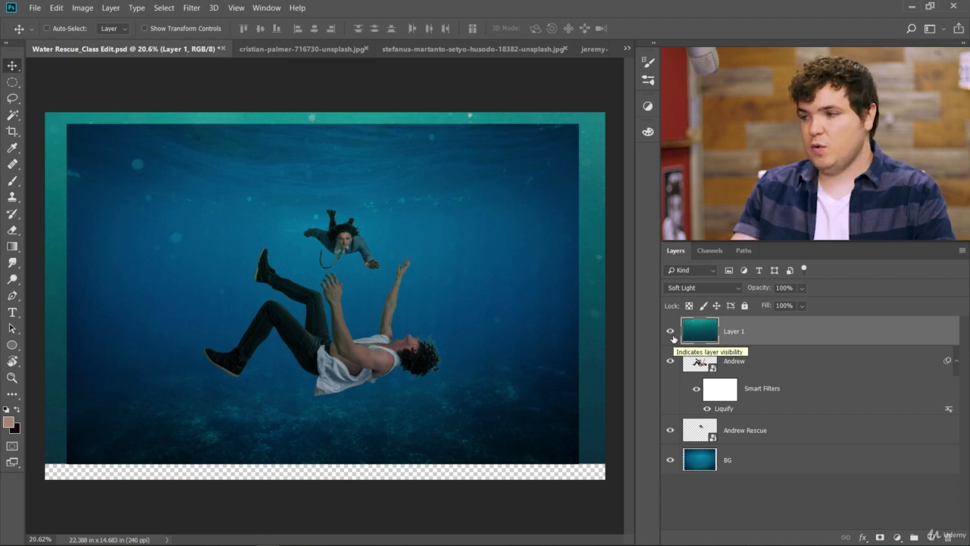
pyautogui.click(670, 331)
pyautogui.click(670, 332)
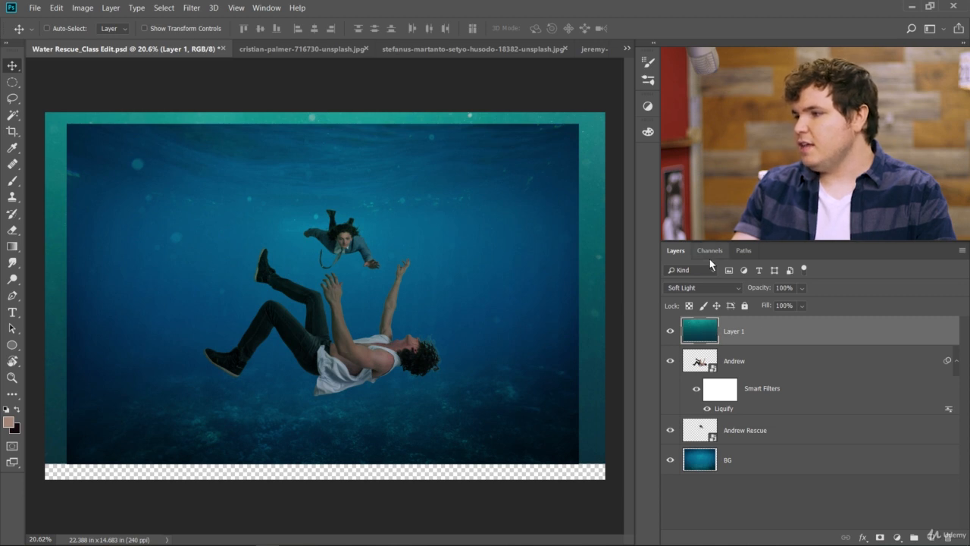
# Step: Add a Vibrance adjustment layer above the water overlay and set its Saturation to -100
pyautogui.click(647, 107)
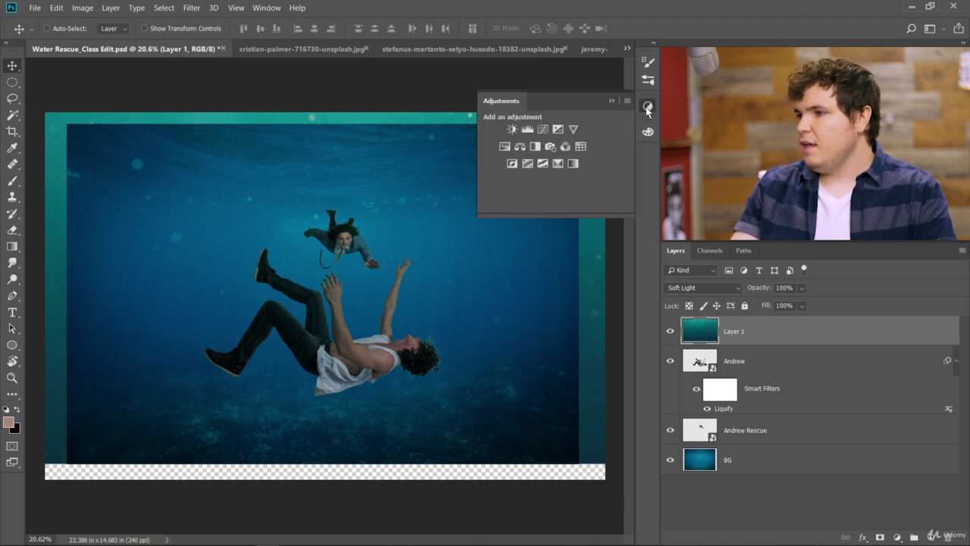
pyautogui.click(573, 129)
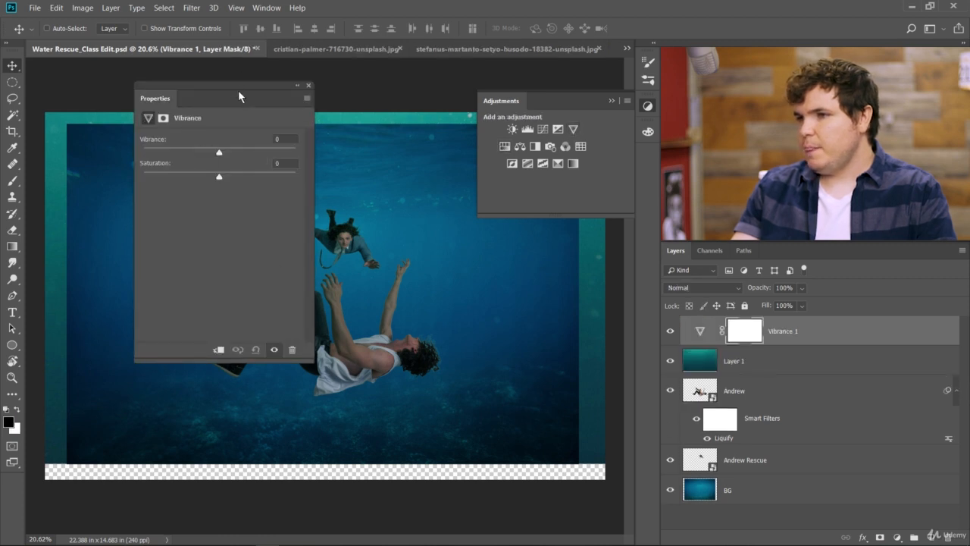
pyautogui.moveTo(239, 92); pyautogui.dragTo(131, 95)
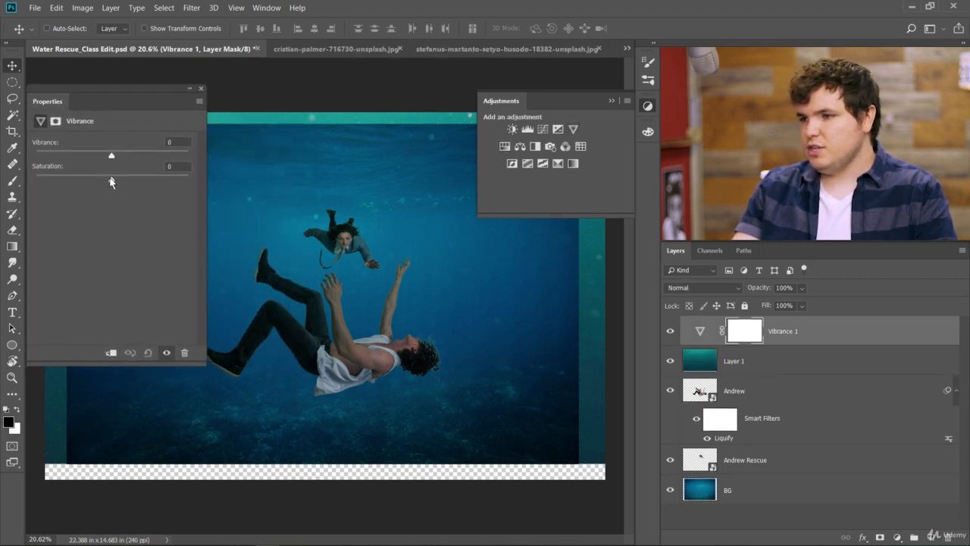
pyautogui.moveTo(109, 179); pyautogui.dragTo(2, 187)
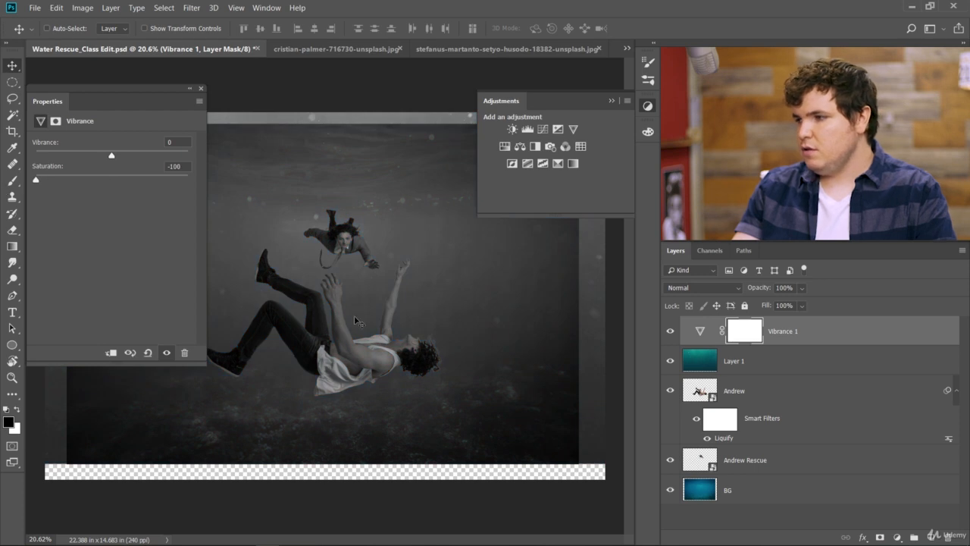
# Step: Clip the Vibrance adjustment to the water overlay and compare the scene with the overlay hidden and shown
pyautogui.click(111, 353)
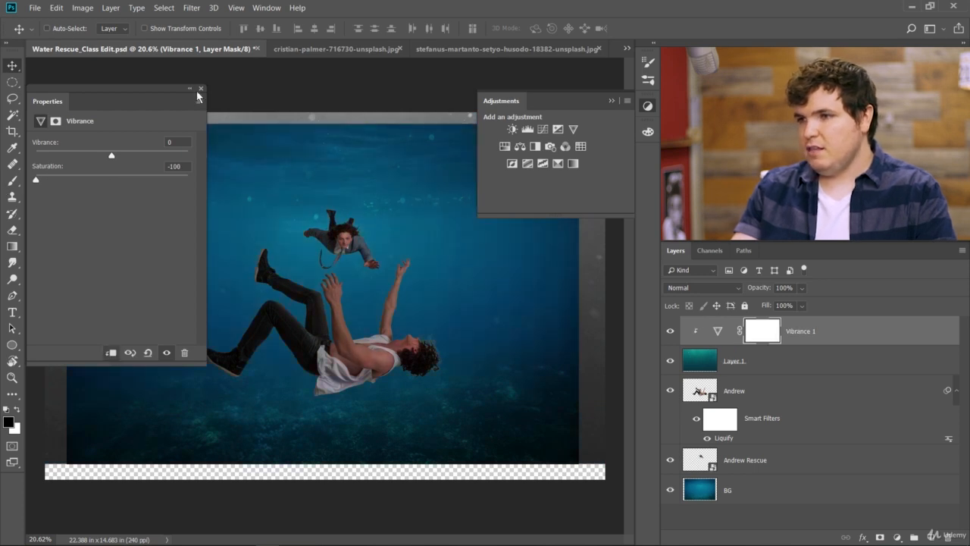
pyautogui.click(200, 89)
pyautogui.click(610, 94)
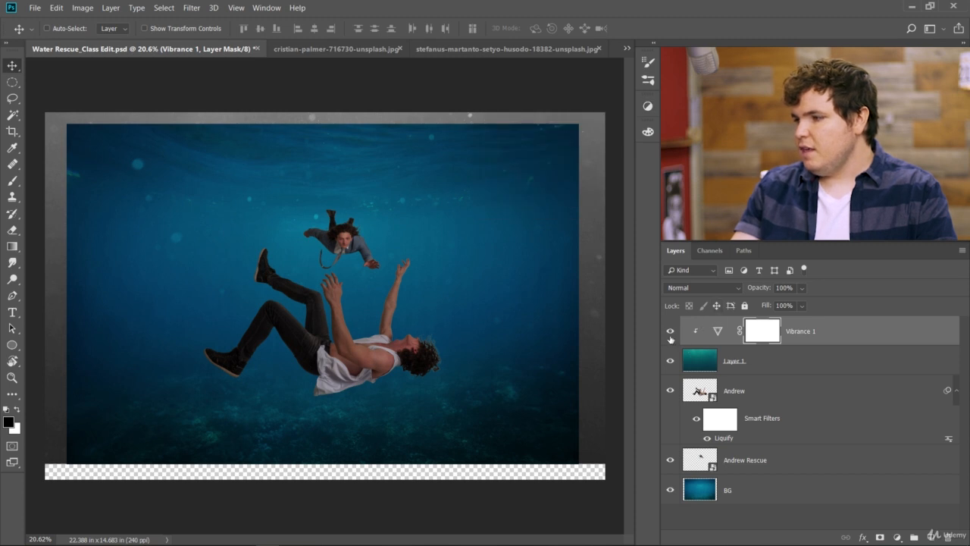
pyautogui.click(670, 363)
pyautogui.click(670, 362)
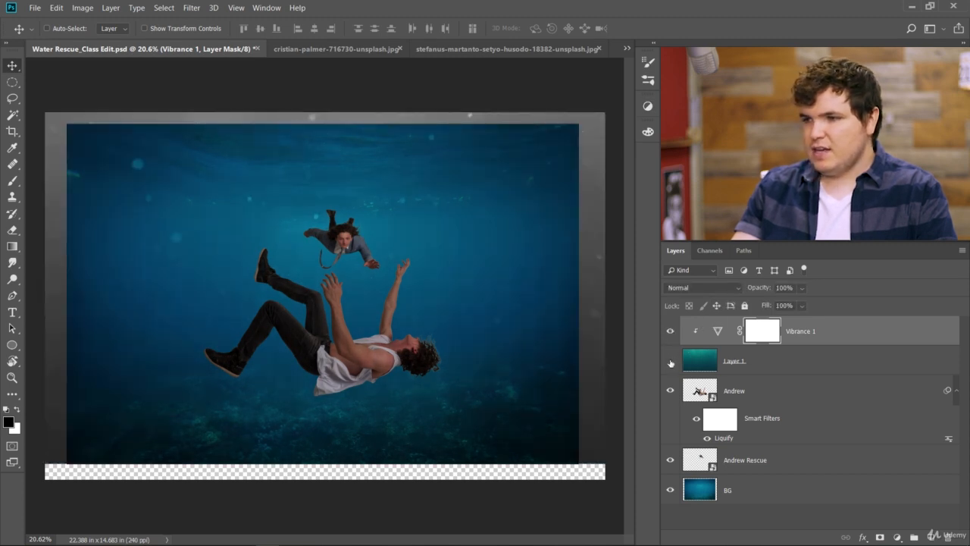
# Step: Compare the scene with the desaturated water overlay hidden and shown, and inspect the rescuer up close
pyautogui.click(670, 363)
pyautogui.click(670, 362)
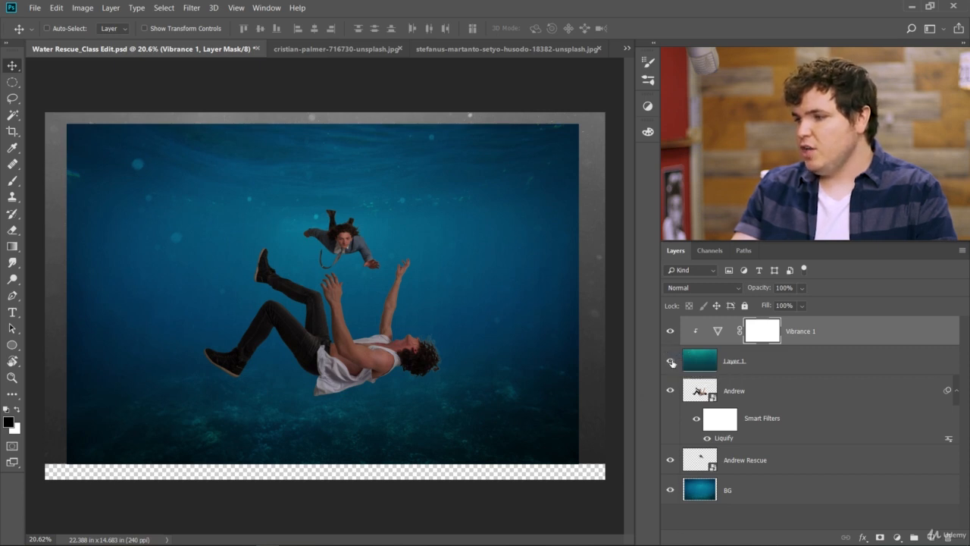
pyautogui.click(670, 362)
pyautogui.click(670, 363)
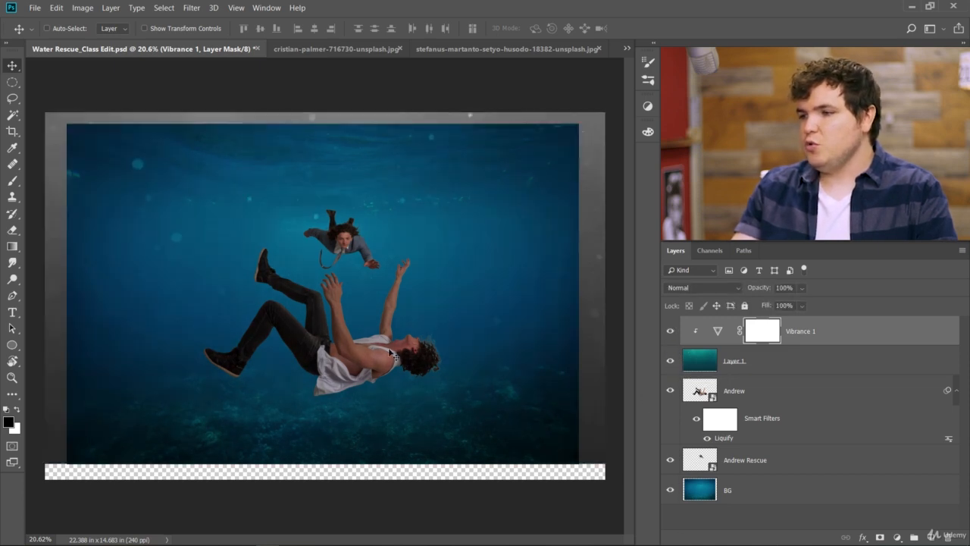
pyautogui.scroll(10, 378, 267)
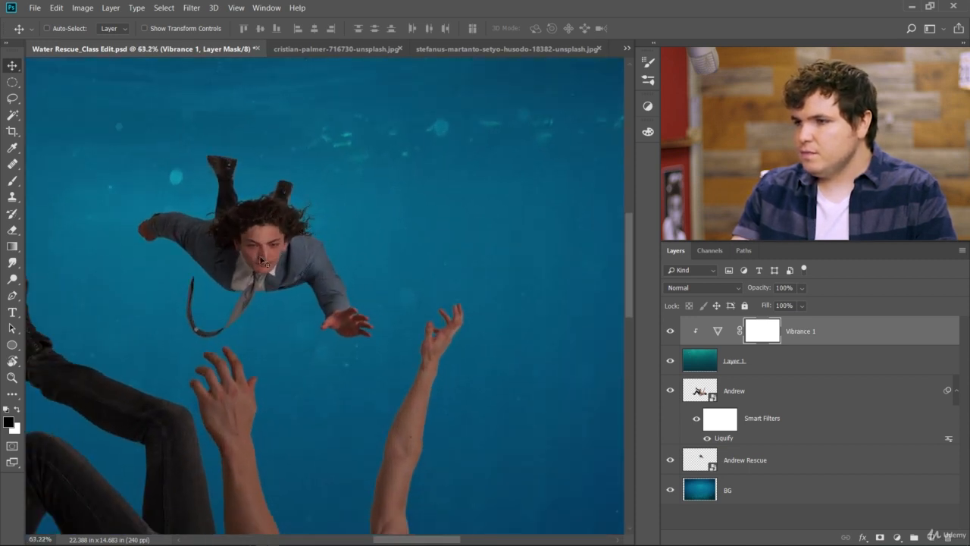
pyautogui.scroll(-8, 261, 261)
# Step: Select the Soft Light water overlay and examine how it affects the whole scene and the rescuer's edges
pyautogui.click(694, 362)
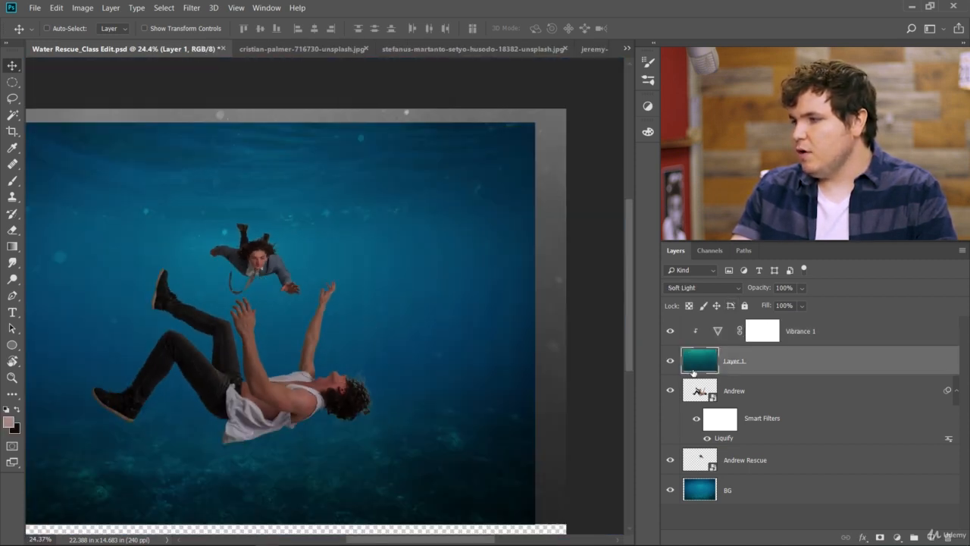
pyautogui.scroll(-4, 358, 310)
pyautogui.scroll(2, 356, 309)
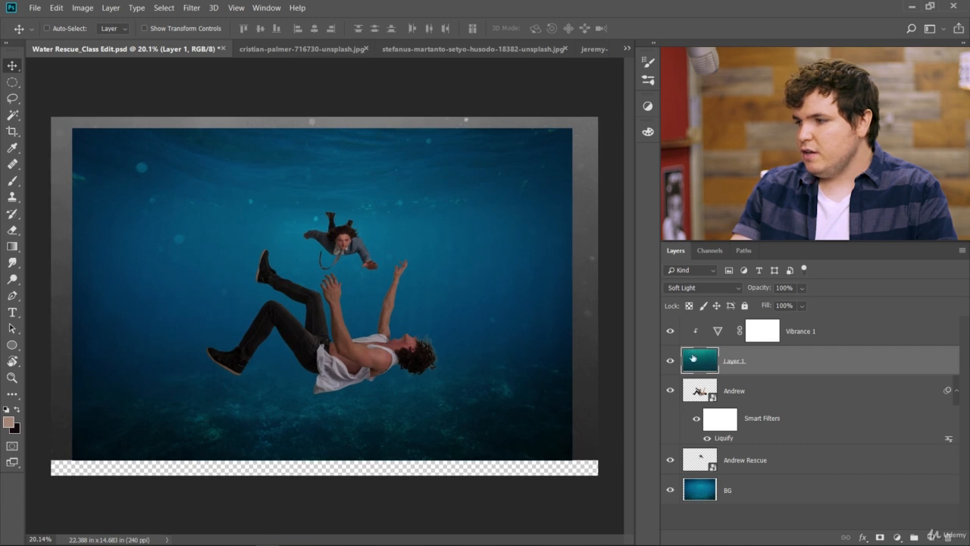
pyautogui.click(670, 361)
pyautogui.click(670, 361)
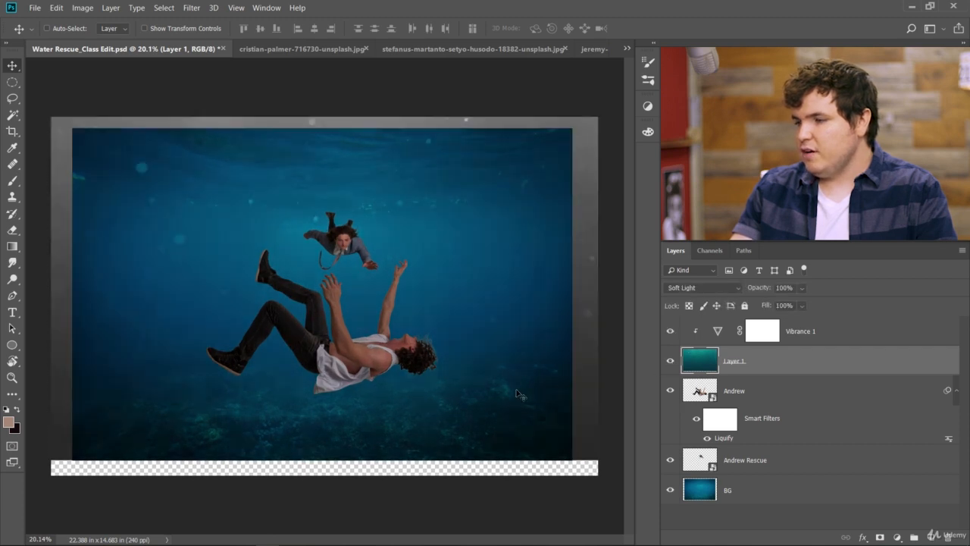
pyautogui.click(670, 362)
pyautogui.click(670, 362)
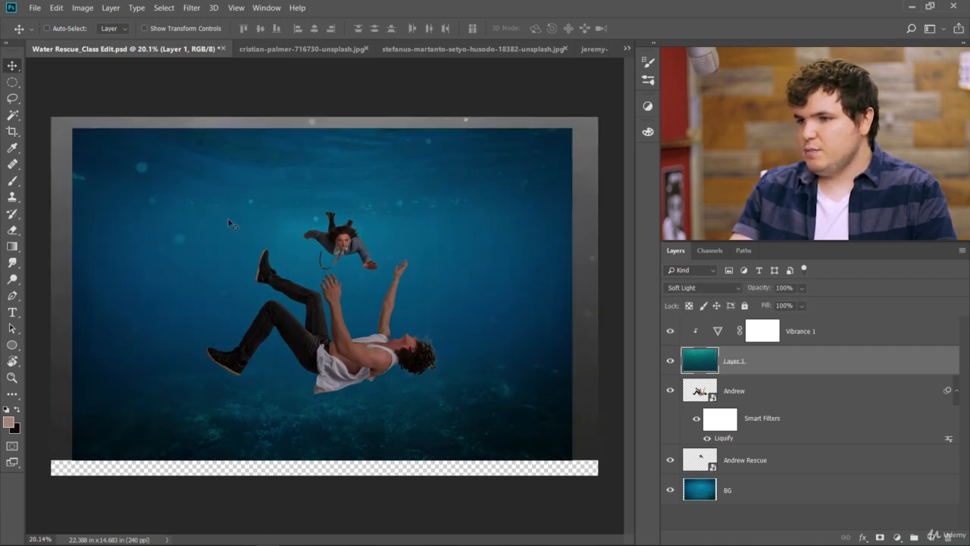
pyautogui.scroll(5, 305, 200)
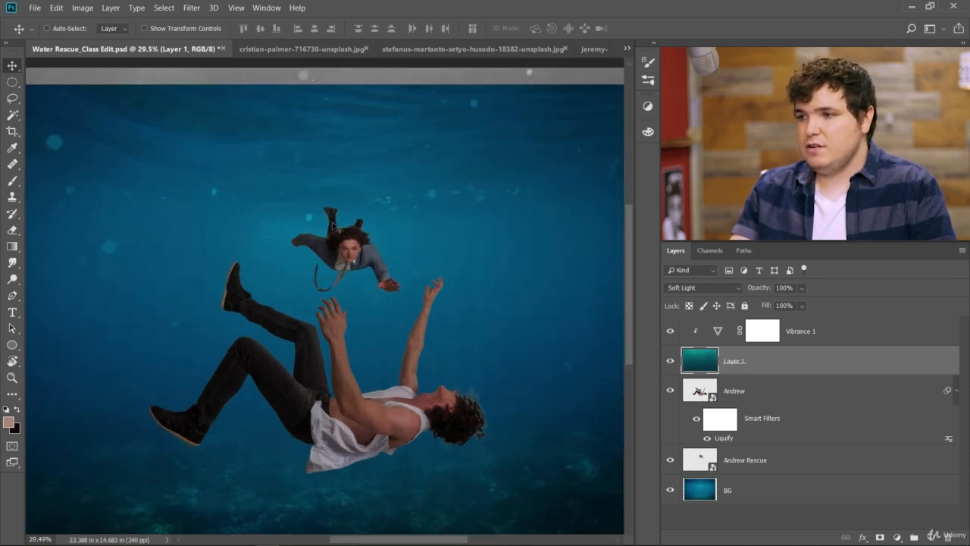
pyautogui.scroll(3, 328, 250)
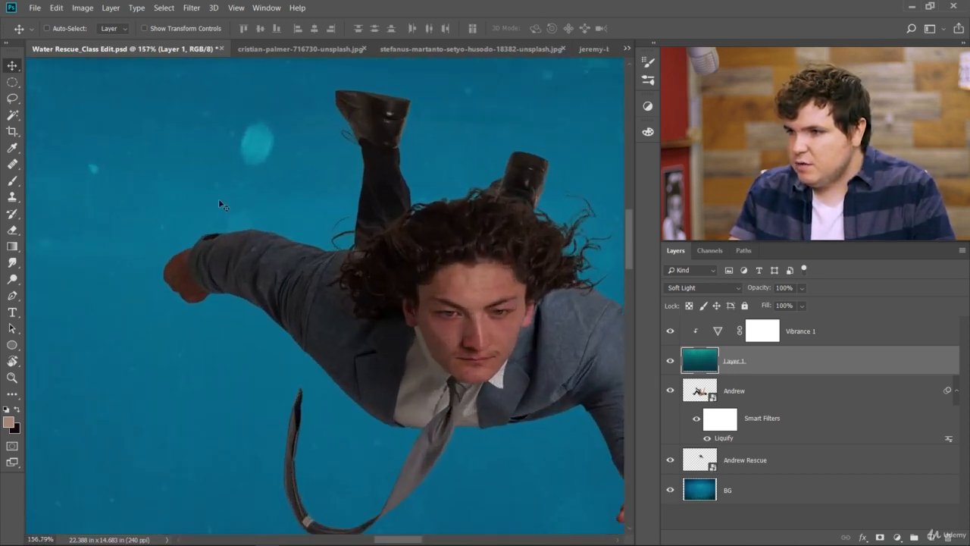
pyautogui.scroll(-8, 244, 229)
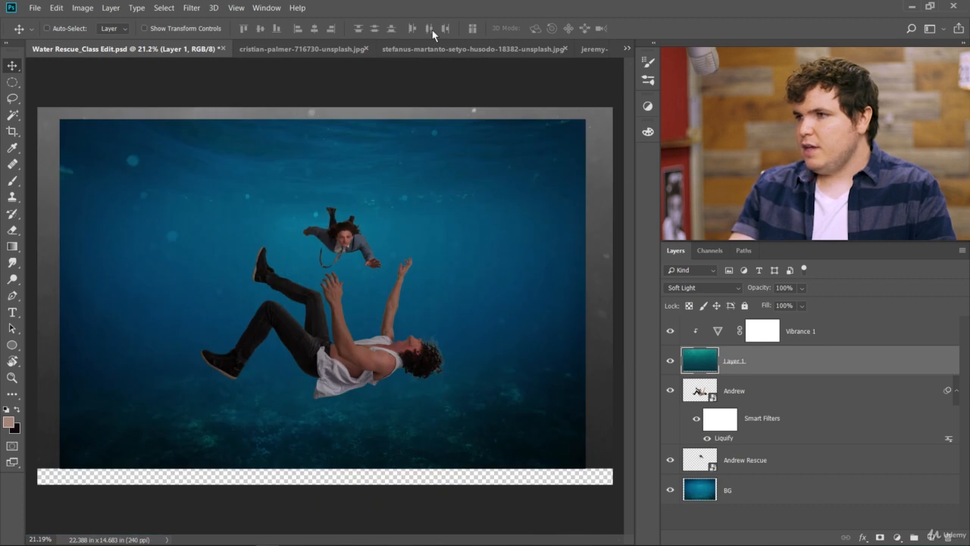
# Step: Close the blue seabed photo and the green water photo without saving changes
pyautogui.click(442, 50)
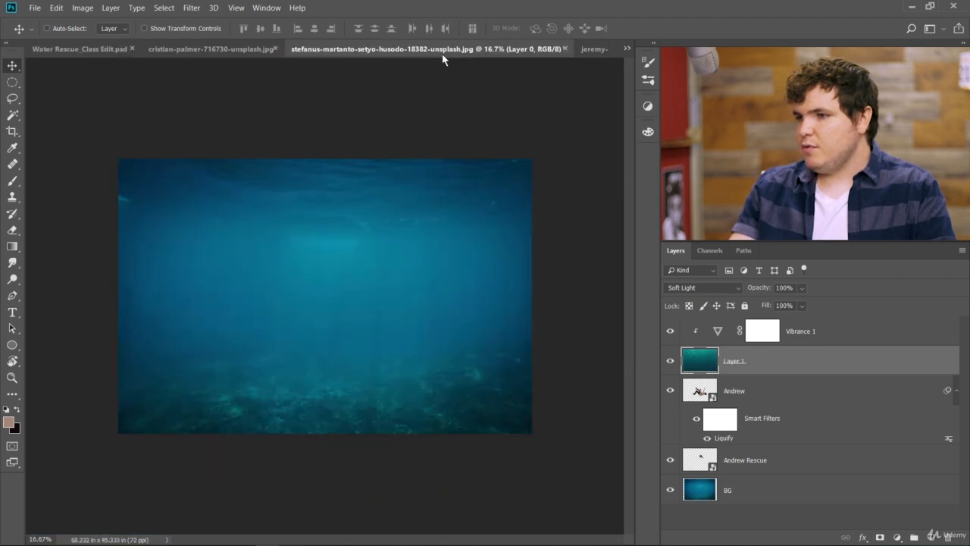
pyautogui.click(564, 50)
pyautogui.click(511, 220)
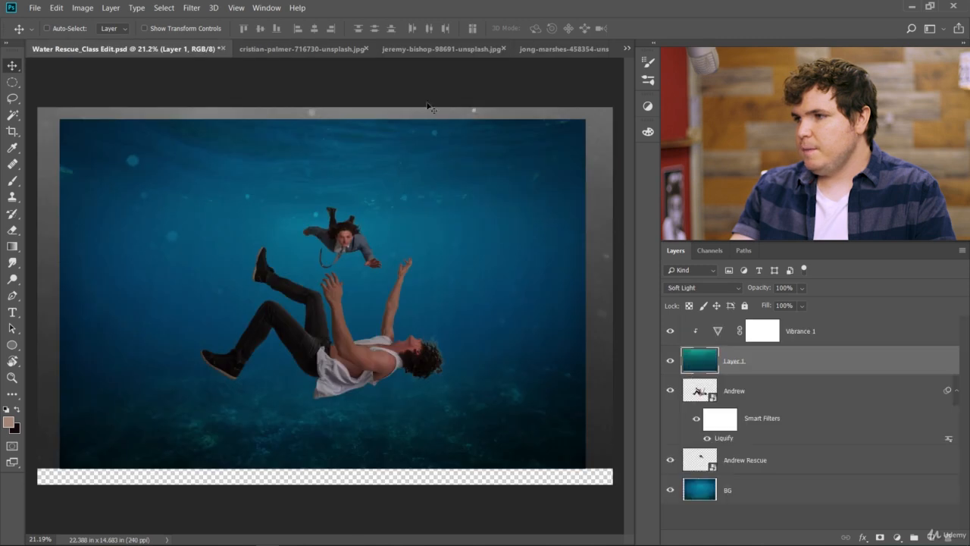
pyautogui.click(329, 51)
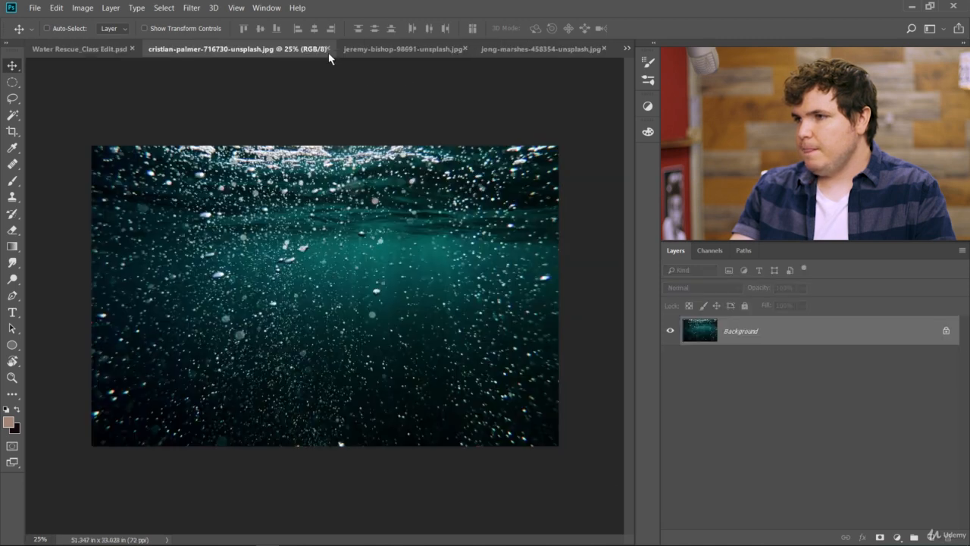
pyautogui.click(375, 51)
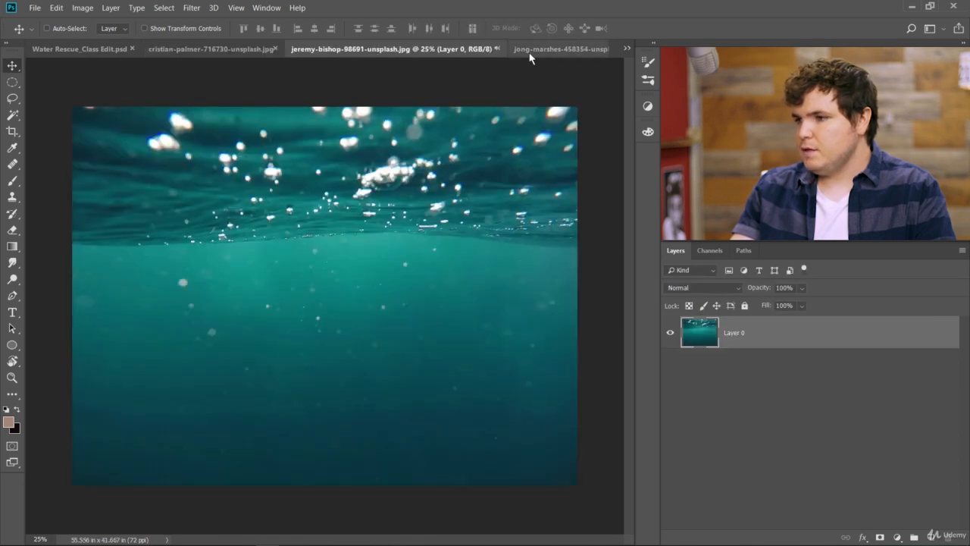
pyautogui.click(497, 49)
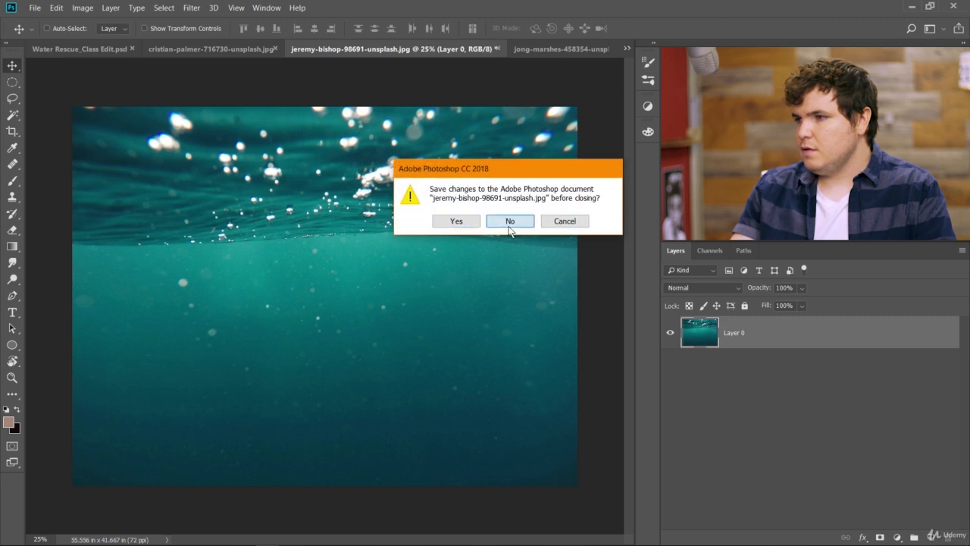
pyautogui.click(507, 220)
# Step: Unlock the bright blue water surface photo, bring it into the Water Rescue document and center it near the canvas top
pyautogui.click(426, 51)
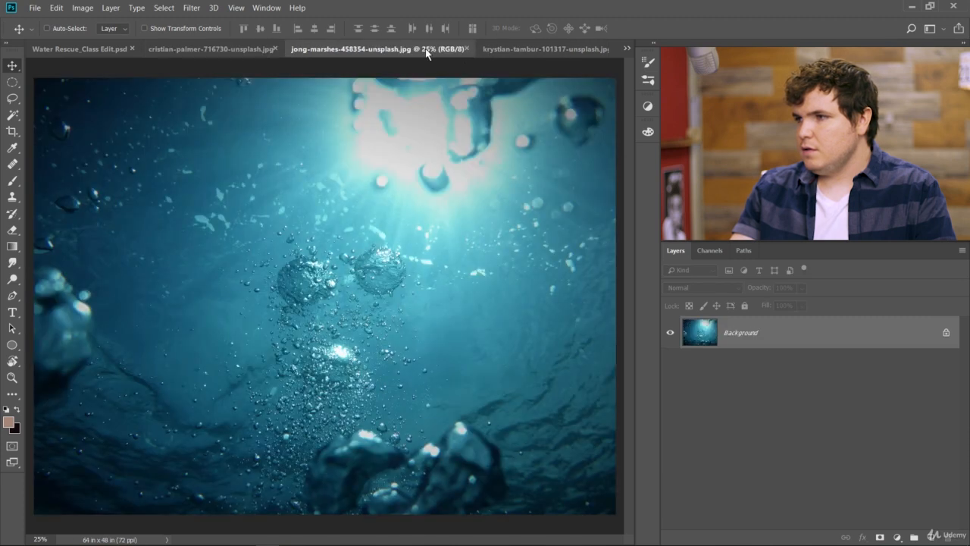
pyautogui.click(539, 51)
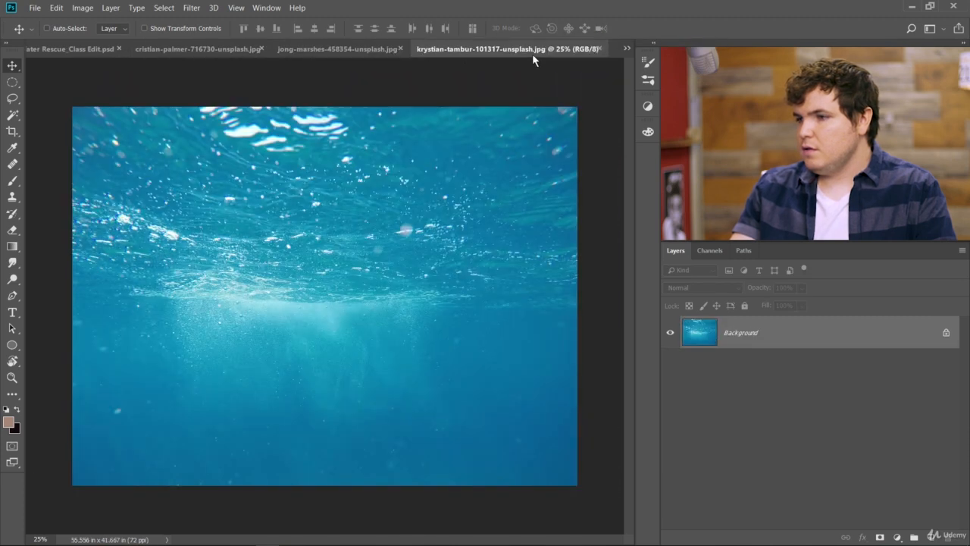
pyautogui.click(945, 332)
pyautogui.moveTo(155, 125); pyautogui.dragTo(319, 207)
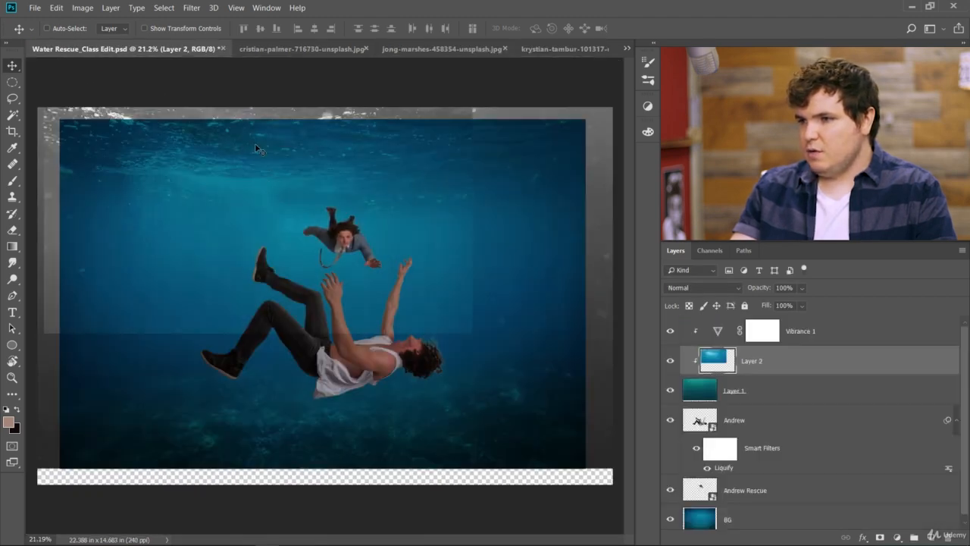
pyautogui.moveTo(256, 149); pyautogui.dragTo(330, 224)
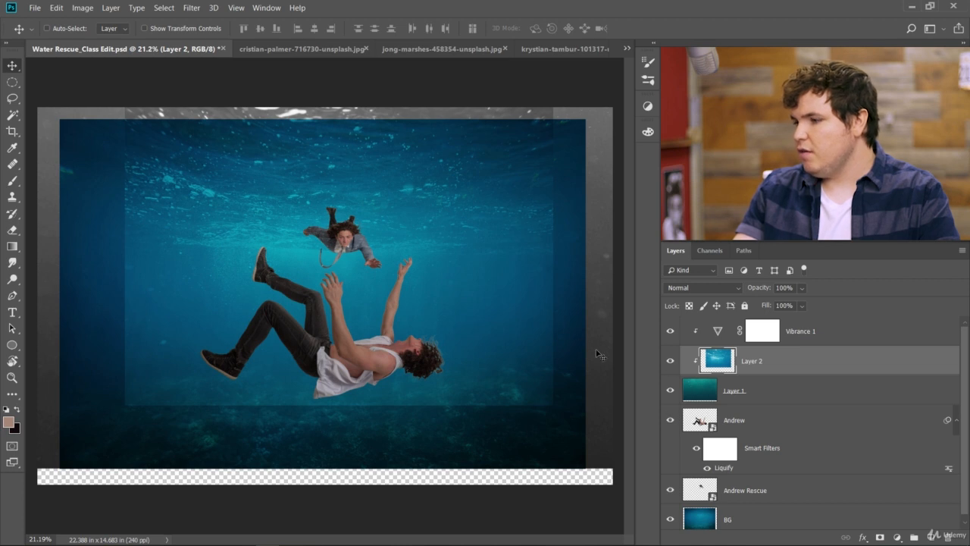
# Step: Hide the rescuer's layer and shift the water surface layer upward
pyautogui.click(671, 490)
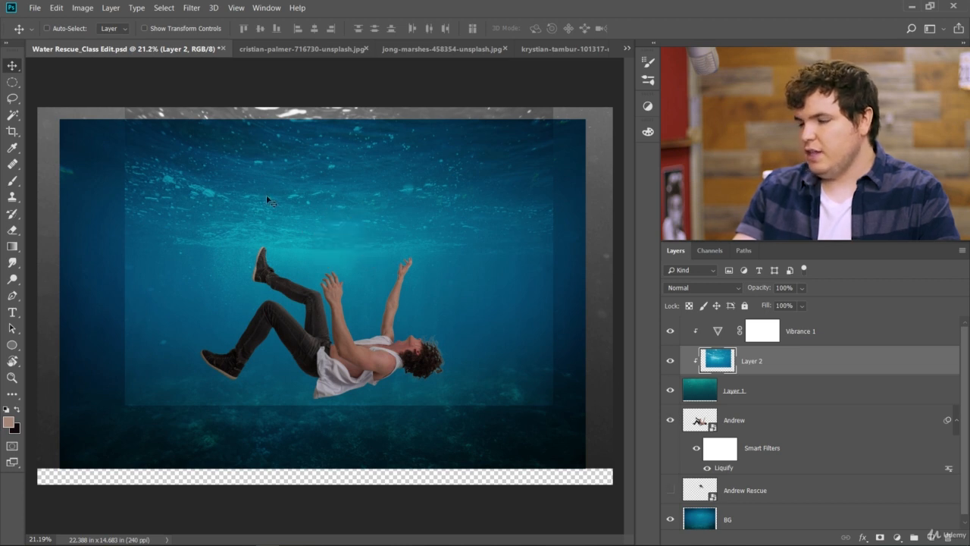
pyautogui.scroll(-2, 267, 220)
pyautogui.scroll(3, 341, 339)
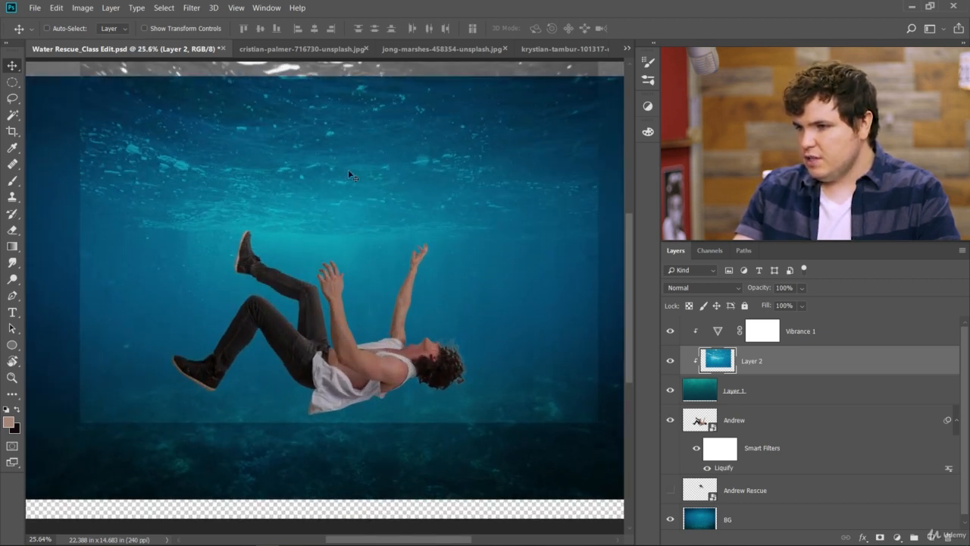
pyautogui.moveTo(330, 187); pyautogui.dragTo(314, 152)
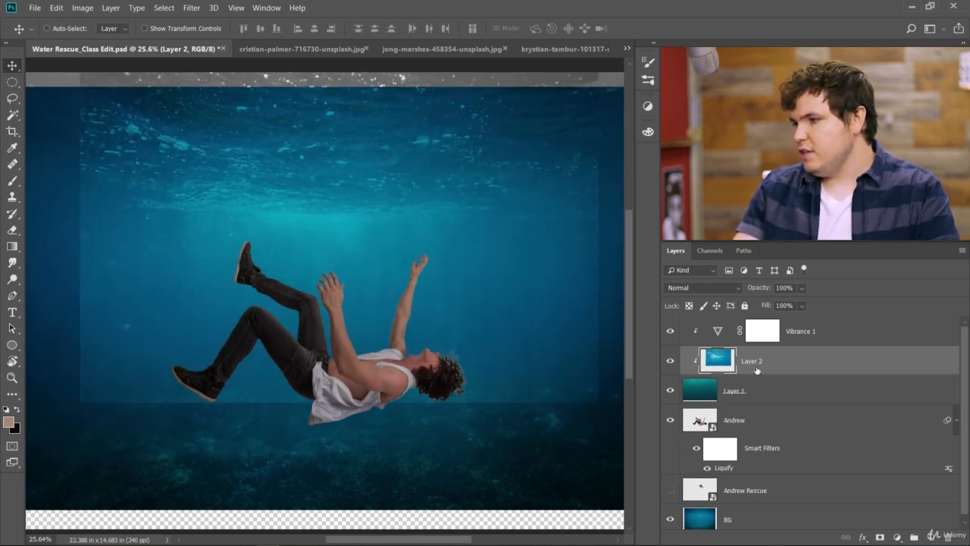
# Step: Move Layer 2 above the Vibrance adjustment, release its clipping mask, shift it down and compare the scene without it
pyautogui.moveTo(757, 368); pyautogui.dragTo(761, 327)
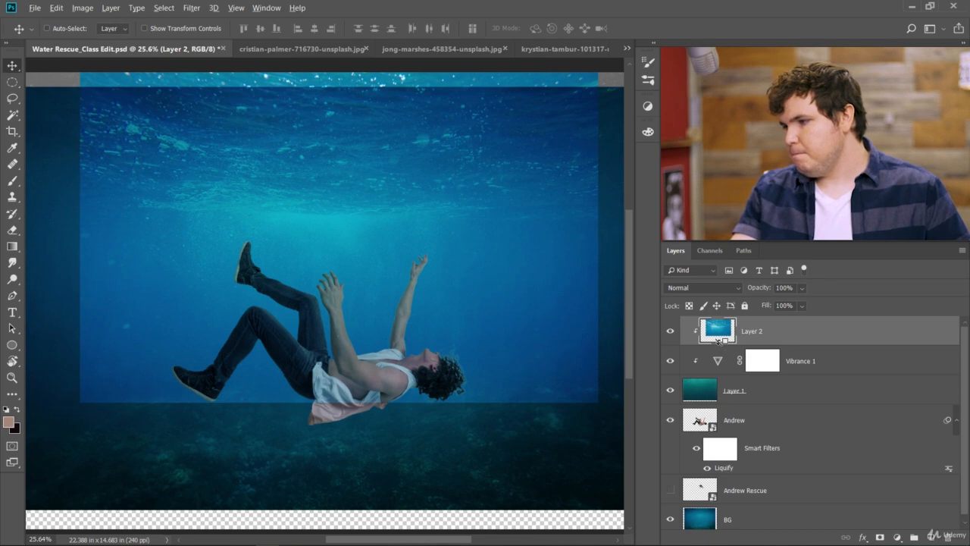
pyautogui.keyDown('alt'); pyautogui.click(721, 345); pyautogui.keyUp('alt')
pyautogui.moveTo(378, 162); pyautogui.dragTo(369, 219)
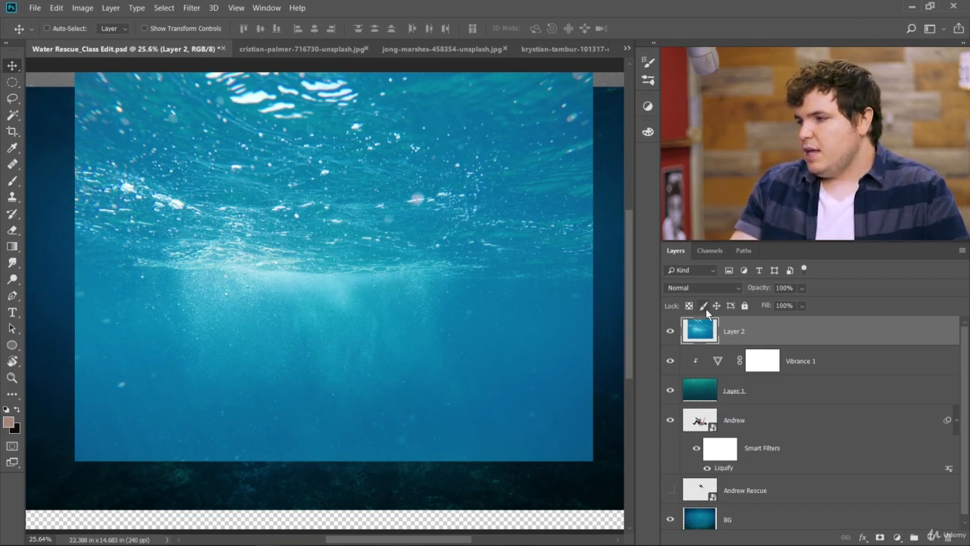
pyautogui.click(670, 331)
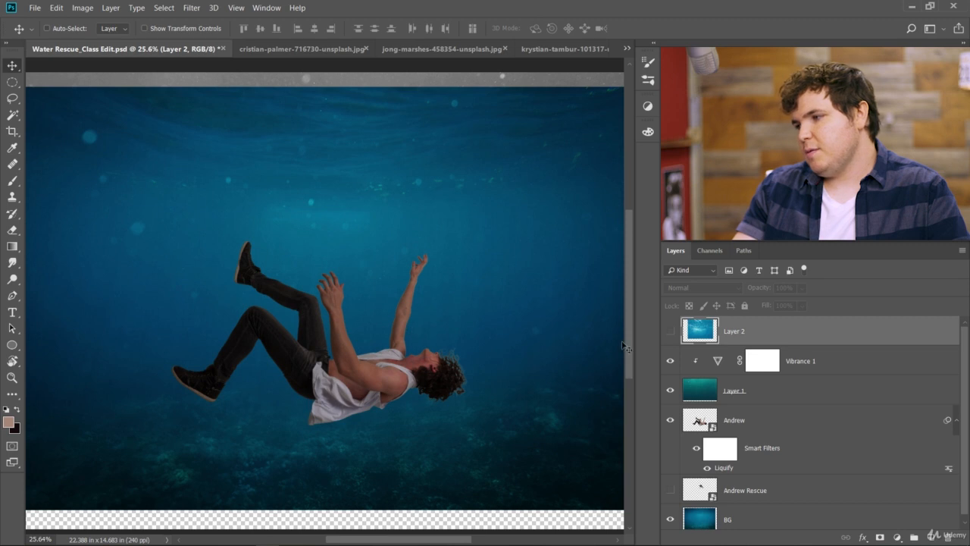
pyautogui.click(670, 332)
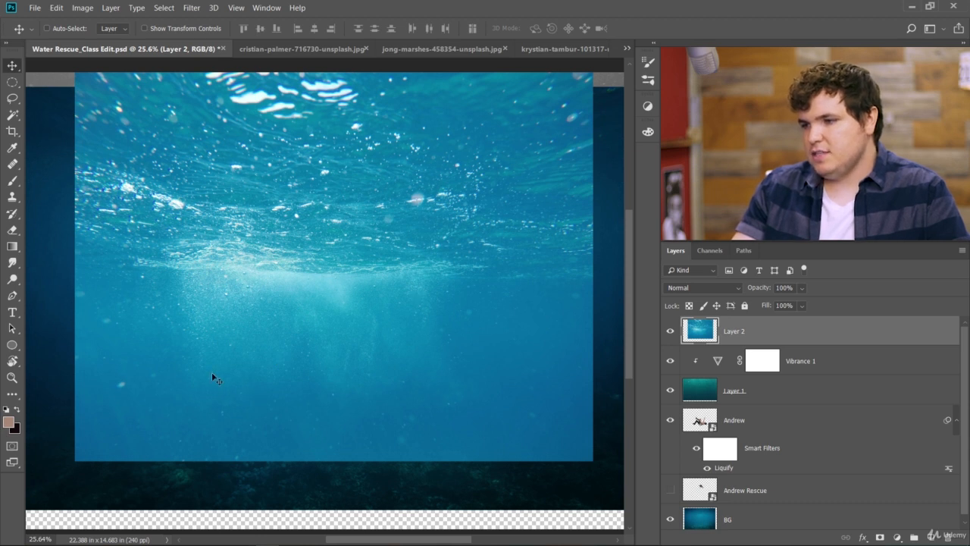
# Step: Flip the water surface layer horizontally, set its opacity to 44% and reposition it over the falling figure
pyautogui.click(61, 12)
pyautogui.moveTo(156, 271)
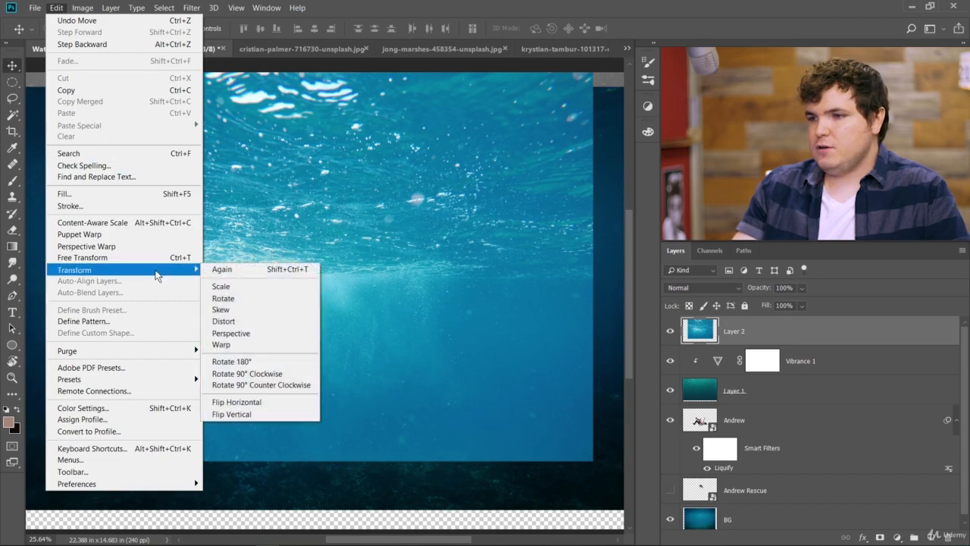
pyautogui.click(267, 405)
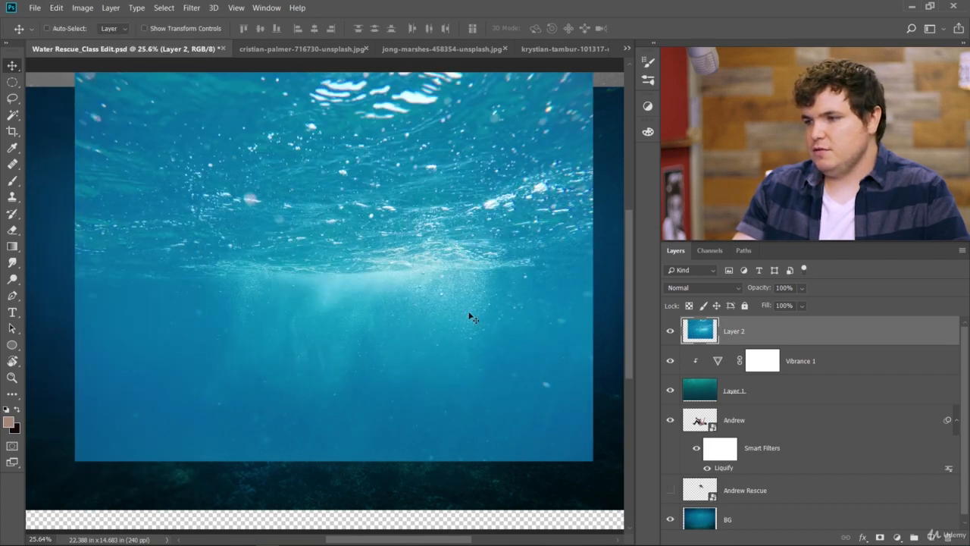
pyautogui.moveTo(378, 237); pyautogui.dragTo(362, 224)
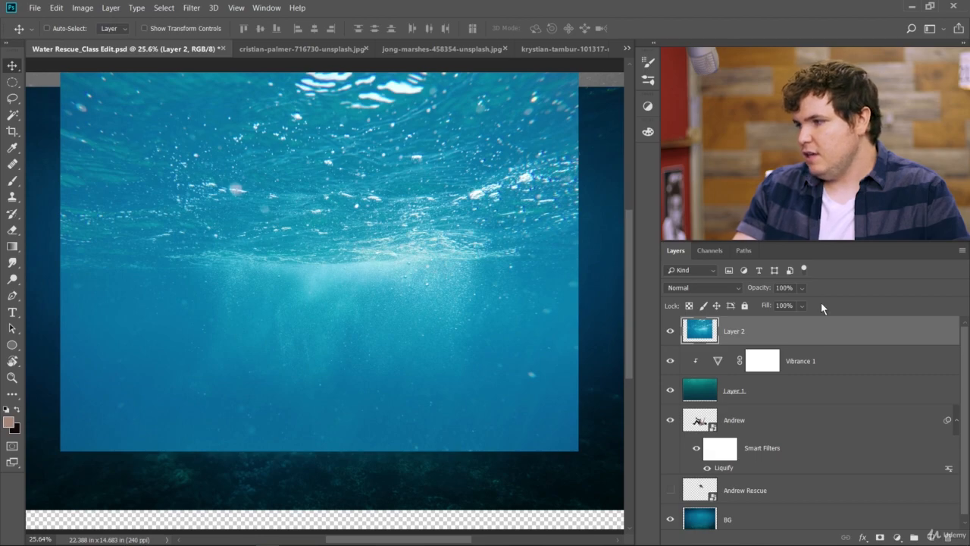
pyautogui.moveTo(761, 291); pyautogui.dragTo(725, 290)
pyautogui.moveTo(502, 197); pyautogui.dragTo(502, 220)
# Step: Scale the water surface layer proportionally to 127.66% with Free Transform and move it up over the canvas
pyautogui.scroll(-2, 418, 304)
pyautogui.hotkey('ctrl', 't')
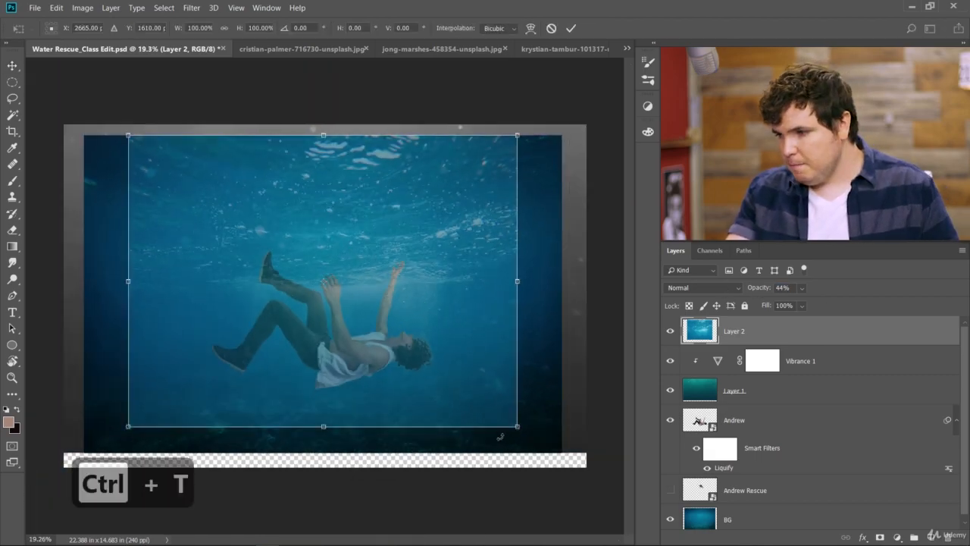
pyautogui.moveTo(517, 427); pyautogui.dragTo(557, 443)
pyautogui.moveTo(532, 366)
pyautogui.mouseDown()
pyautogui.moveTo(518, 343)
pyautogui.moveTo(519, 355)
pyautogui.mouseUp()
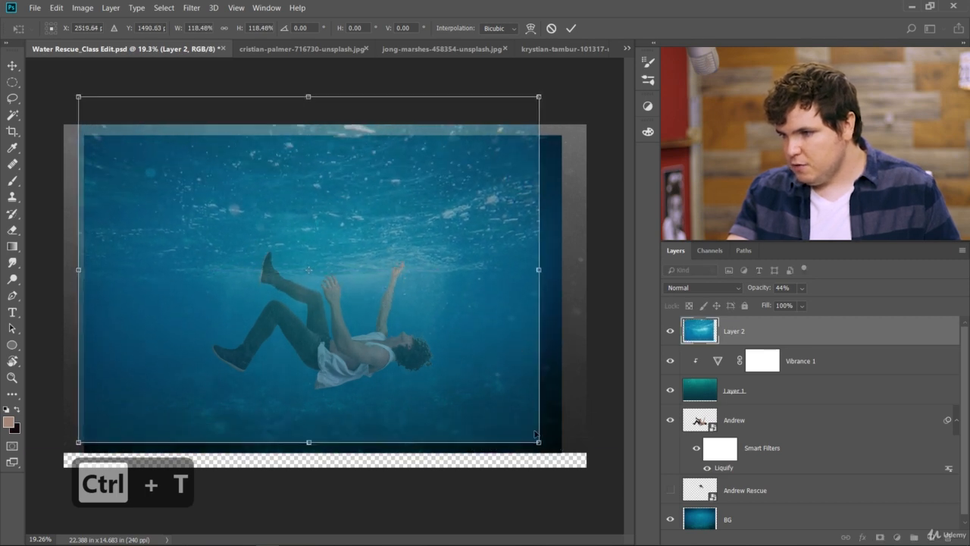
pyautogui.moveTo(537, 440); pyautogui.dragTo(574, 466)
pyautogui.moveTo(539, 418); pyautogui.dragTo(517, 392)
pyautogui.scroll(-3, 310, 201)
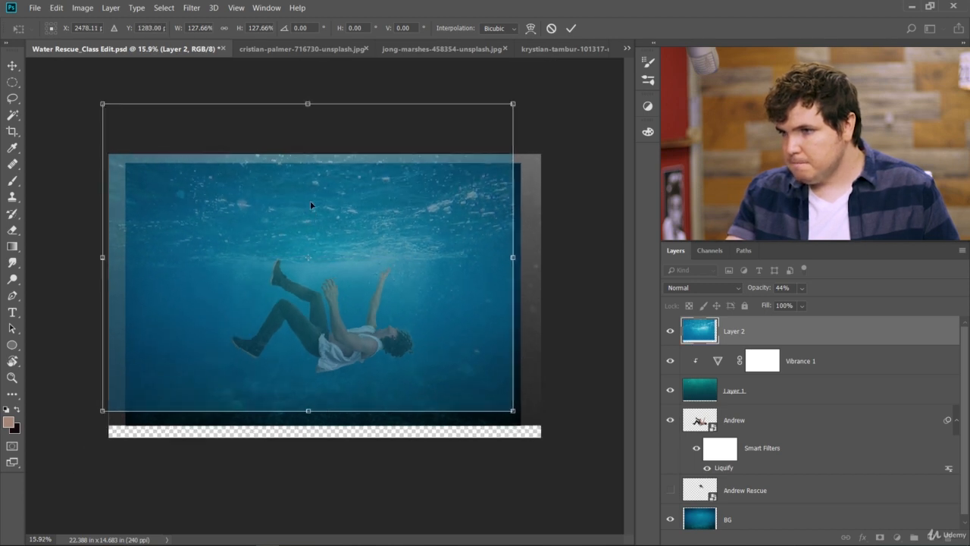
# Step: Stretch the water surface layer vertically to 187.31%, place it so it reaches below the scene, and apply the transform
pyautogui.moveTo(314, 165); pyautogui.dragTo(314, 65)
pyautogui.scroll(4, 369, 244)
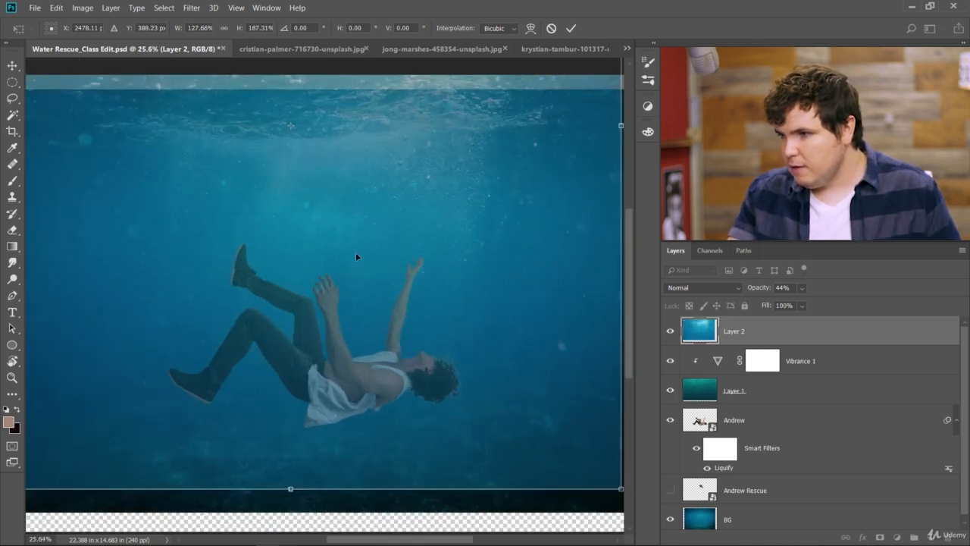
pyautogui.moveTo(385, 164); pyautogui.dragTo(374, 221)
pyautogui.scroll(-3, 364, 222)
pyautogui.scroll(-1, 365, 225)
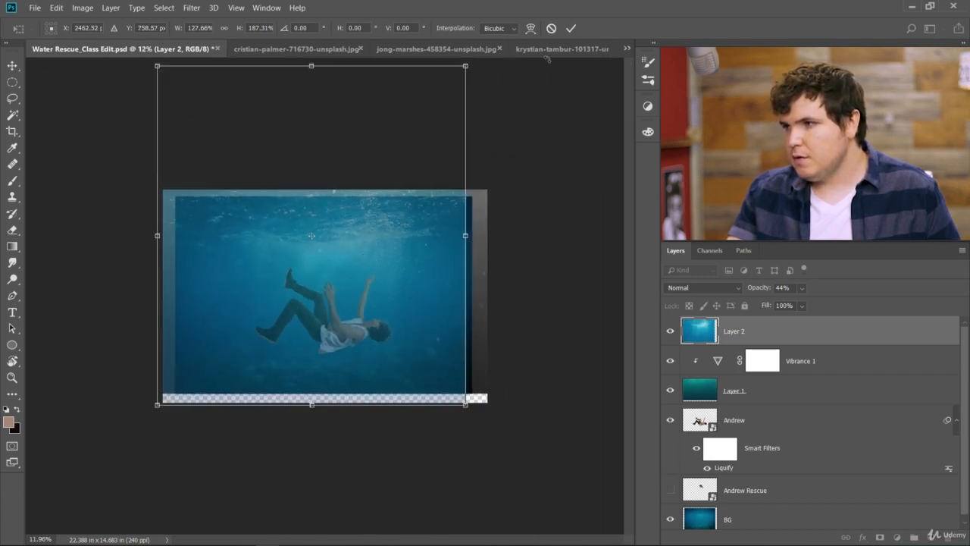
pyautogui.click(572, 29)
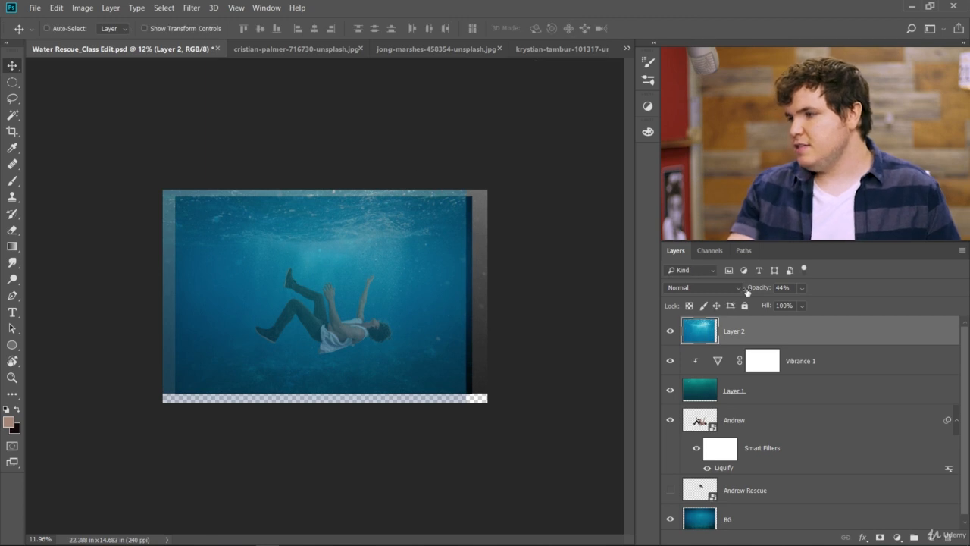
# Step: Set the water surface layer's blend mode to Overlay and clip a copy of the Vibrance adjustment to it
pyautogui.click(712, 287)
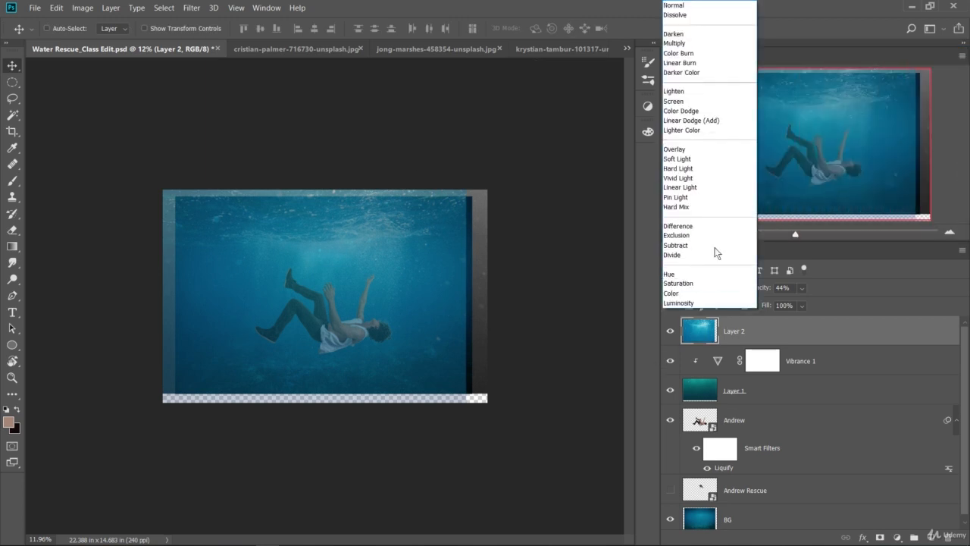
pyautogui.click(725, 149)
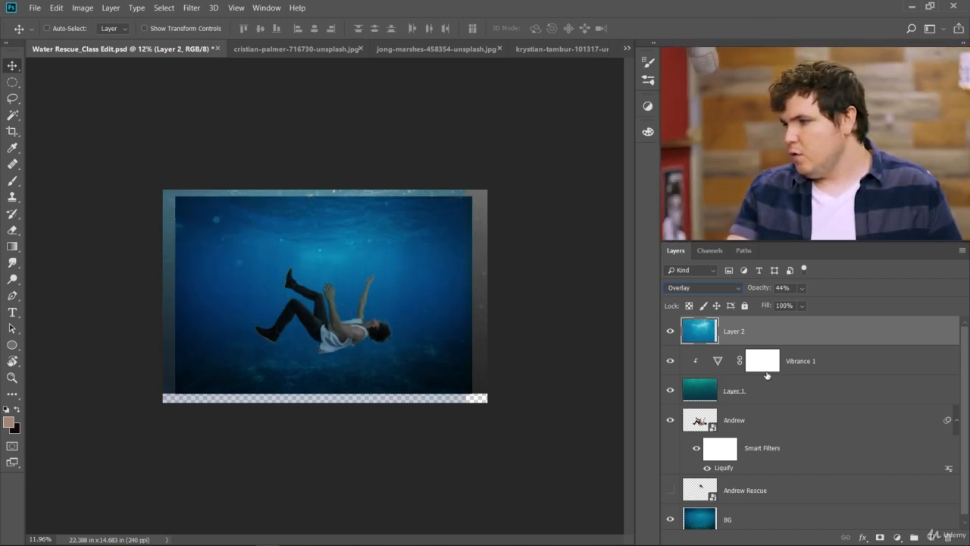
pyautogui.moveTo(852, 364); pyautogui.dragTo(847, 329)
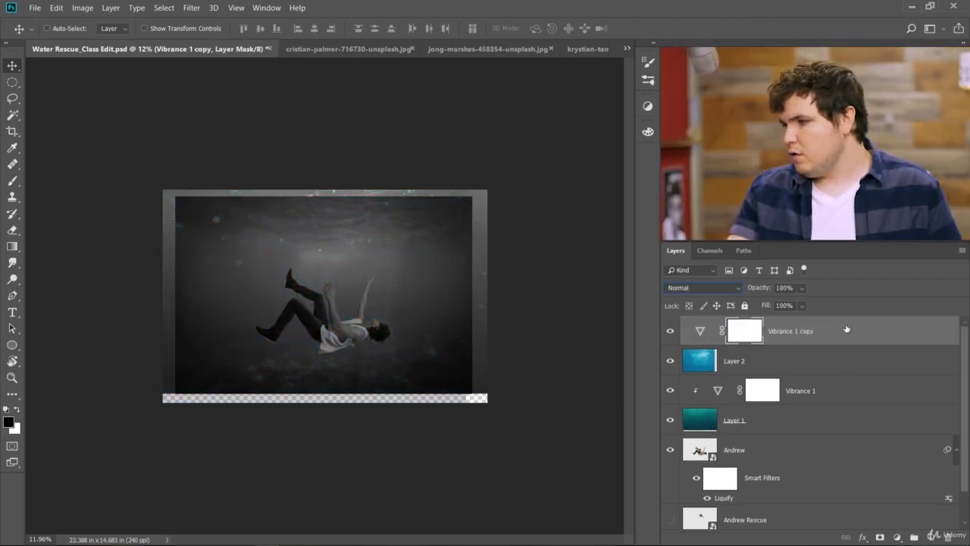
pyautogui.keyDown('alt'); pyautogui.click(709, 344); pyautogui.keyUp('alt')
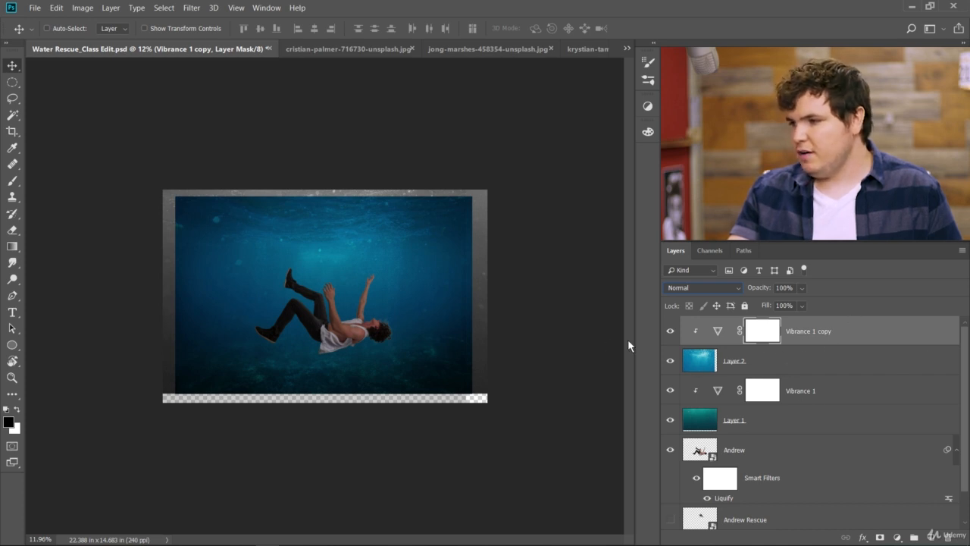
# Step: Compare the scene with and without the copied Vibrance adjustment and examine the water texture around the falling figure up close
pyautogui.click(677, 337)
pyautogui.click(676, 337)
pyautogui.click(676, 337)
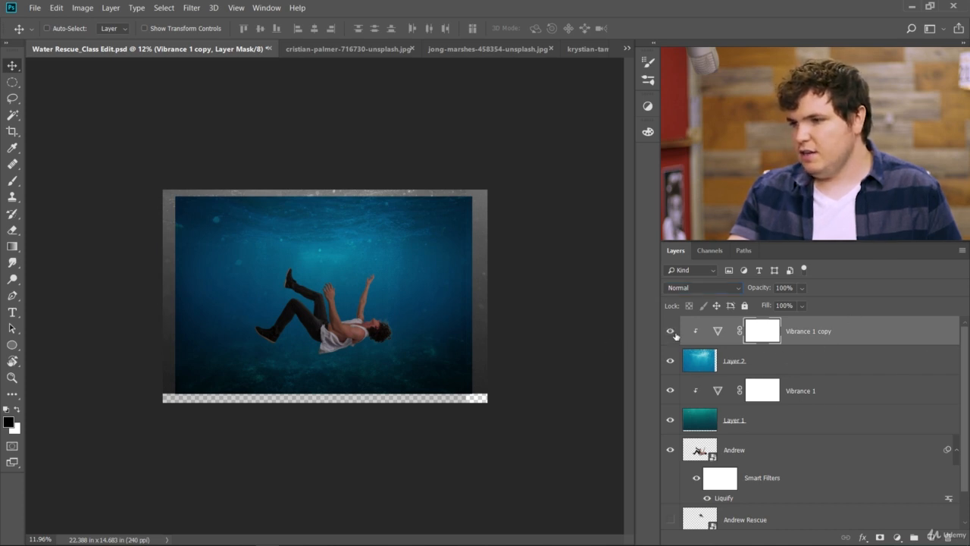
pyautogui.click(676, 337)
pyautogui.click(676, 337)
pyautogui.scroll(9, 364, 305)
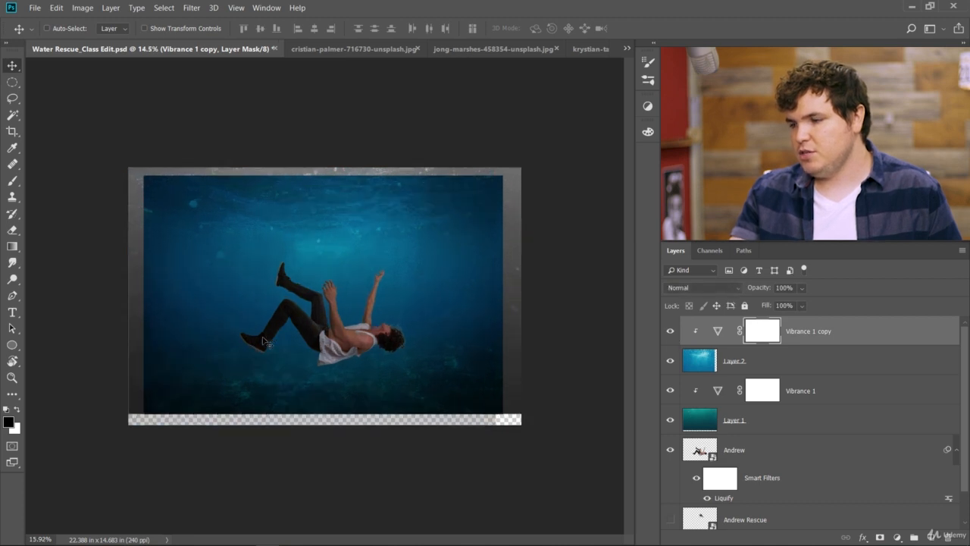
pyautogui.scroll(5, 363, 304)
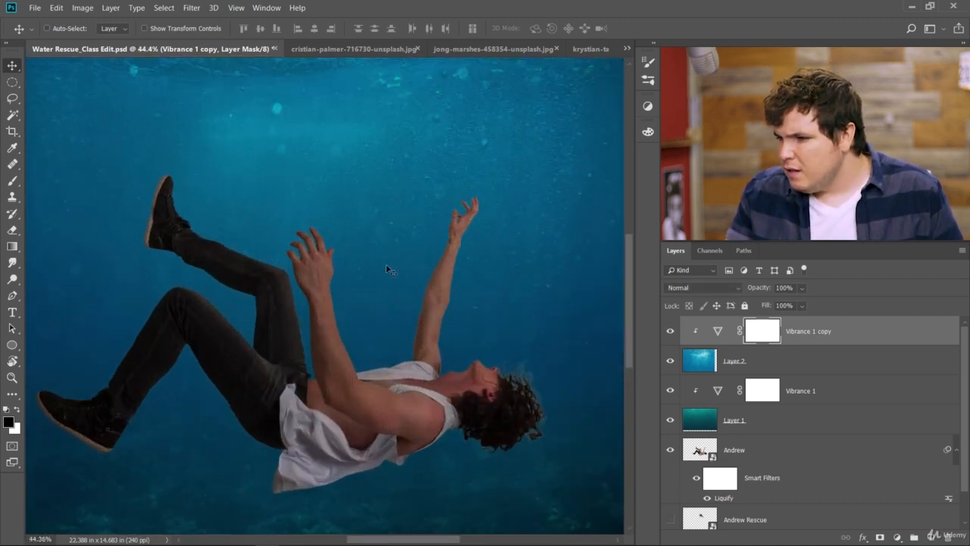
pyautogui.scroll(4, 425, 305)
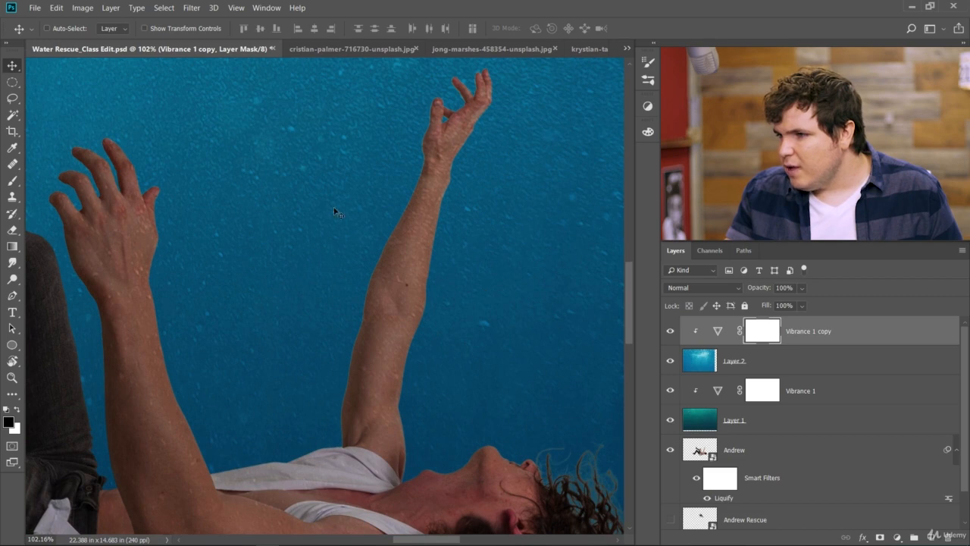
pyautogui.scroll(-8, 331, 288)
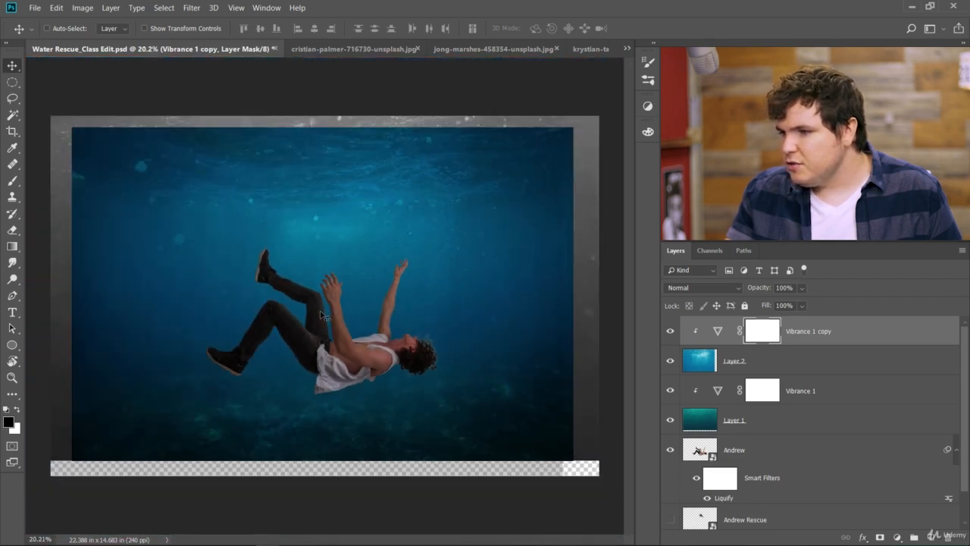
pyautogui.scroll(3, 306, 355)
pyautogui.scroll(-3, 288, 366)
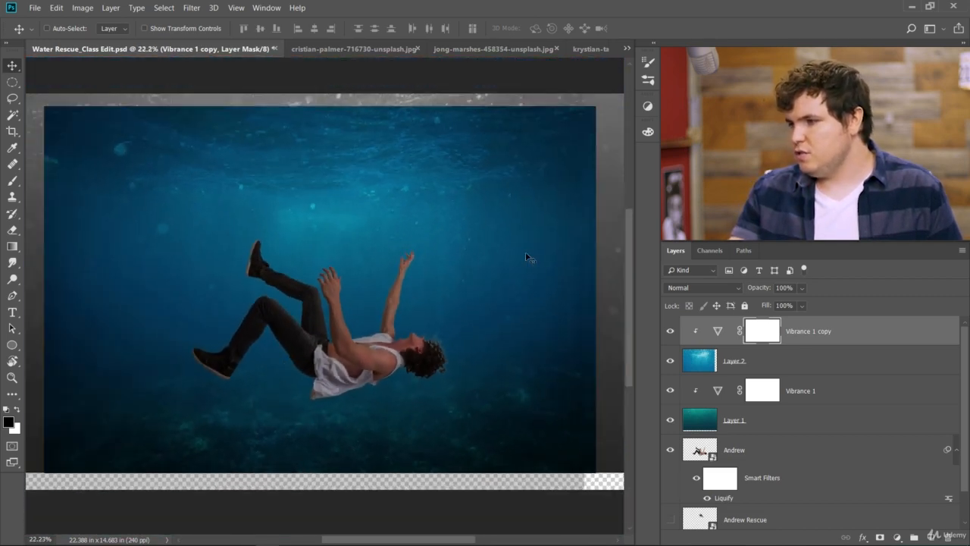
# Step: Shift the water surface layer slightly down and to the right over the scene
pyautogui.click(705, 371)
pyautogui.moveTo(433, 127); pyautogui.dragTo(458, 156)
pyautogui.scroll(-8, 391, 249)
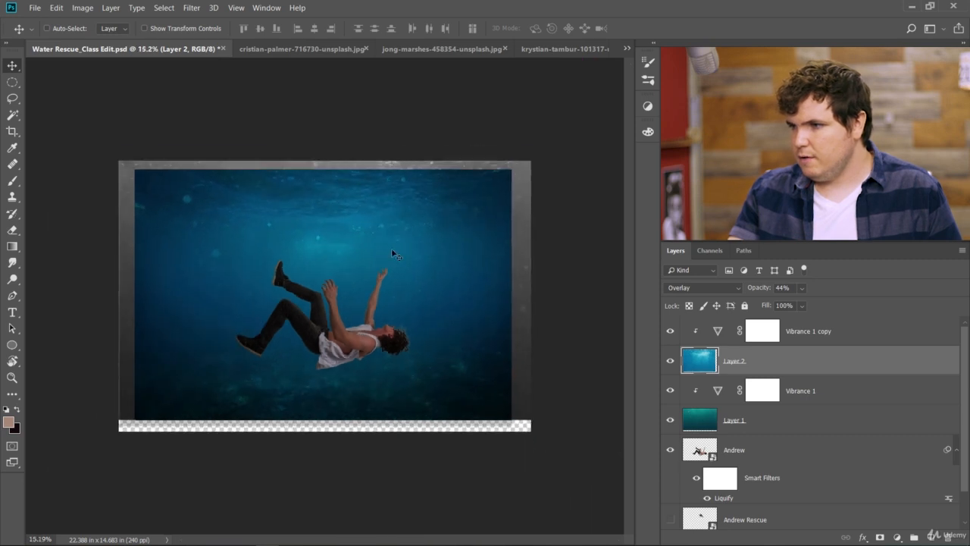
# Step: Add a layer mask to the water surface layer and invert it to black
pyautogui.scroll(3, 271, 296)
pyautogui.scroll(2, 271, 297)
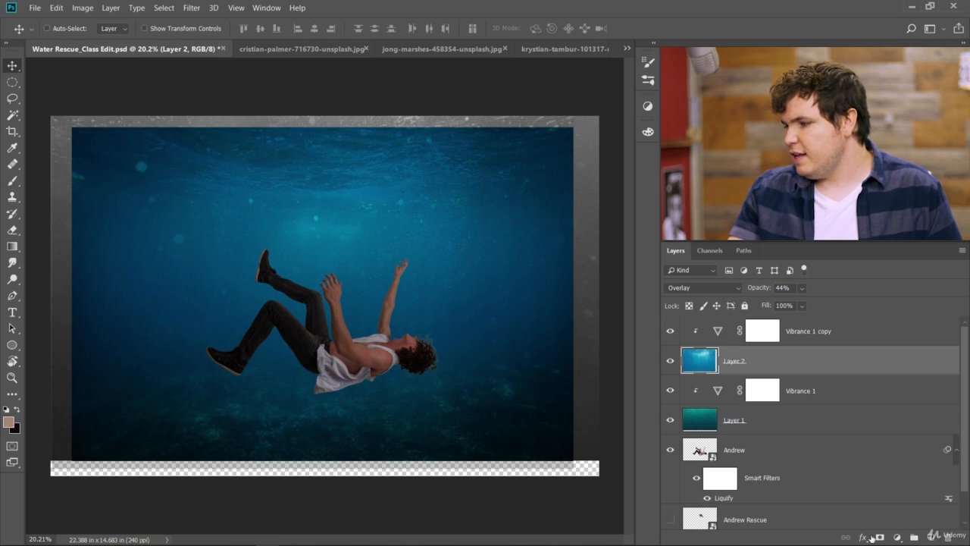
pyautogui.click(879, 538)
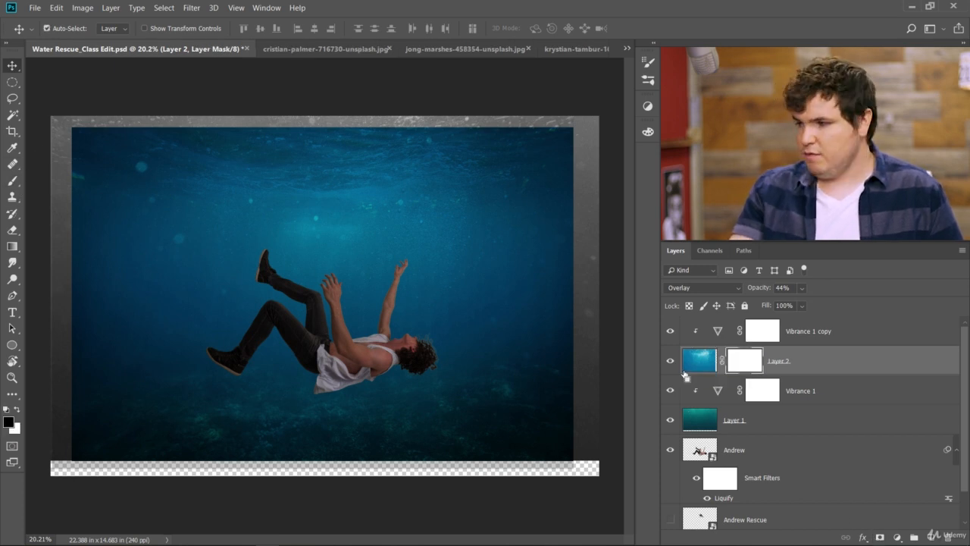
pyautogui.hotkey('ctrl', 'i')
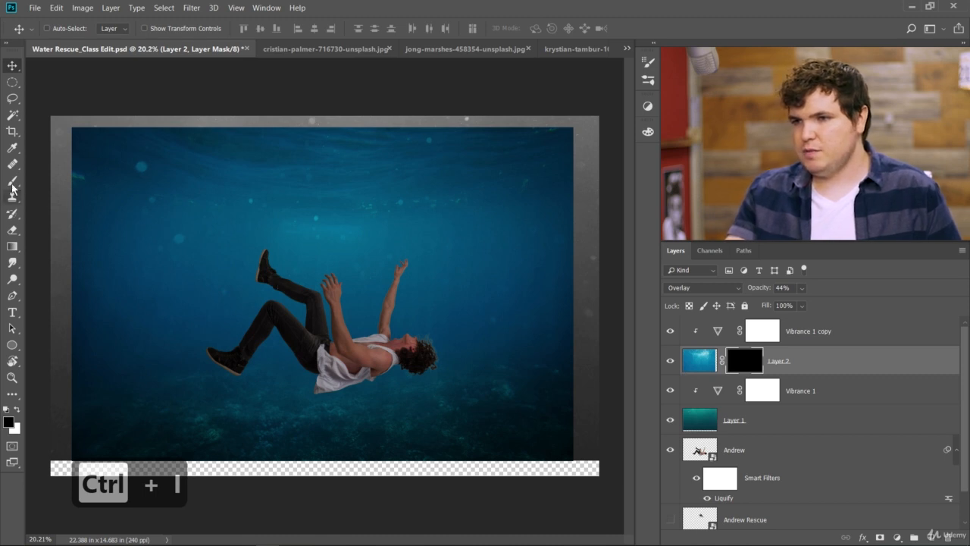
# Step: Paint white on the water surface layer's mask over the falling figure with a 1000 px Soft Round brush
pyautogui.click(12, 182)
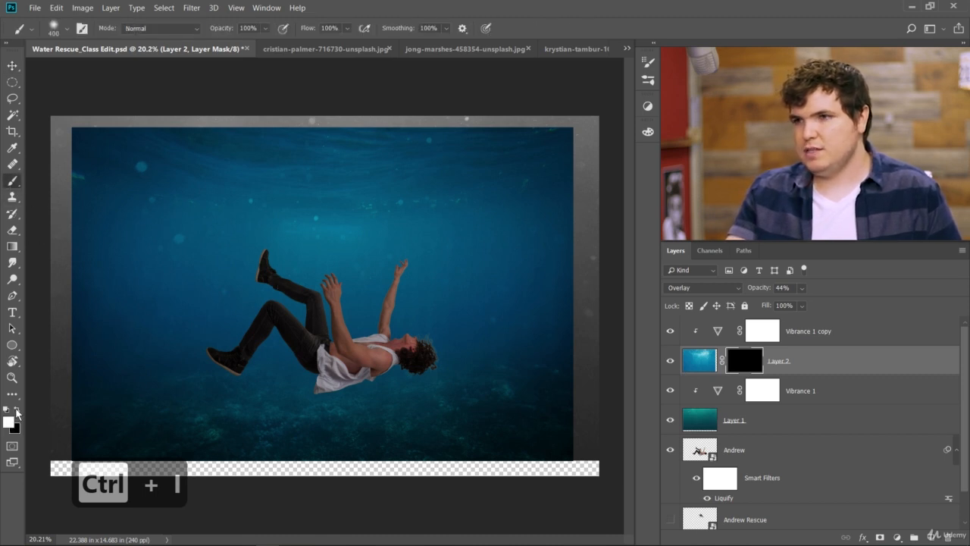
pyautogui.click(66, 27)
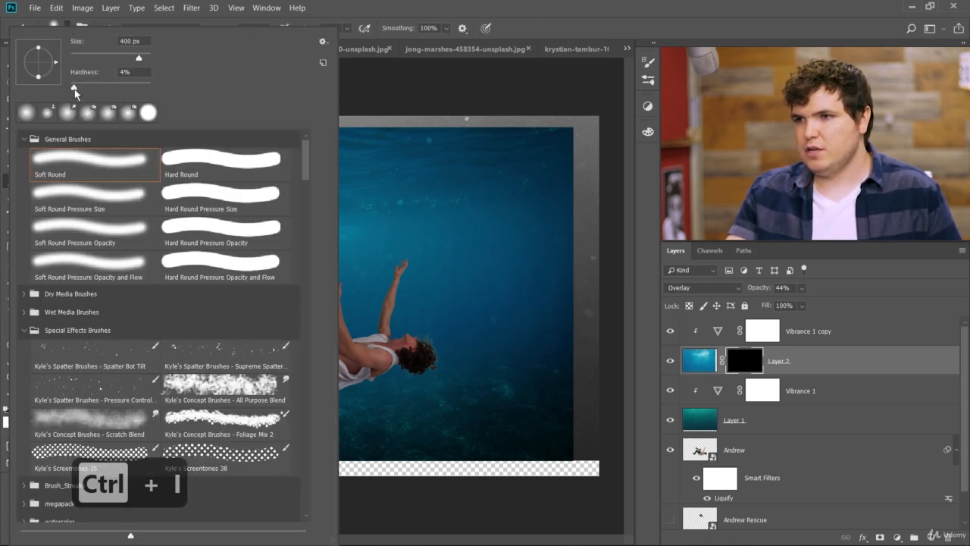
pyautogui.press('Return')
pyautogui.scroll(4, 288, 324)
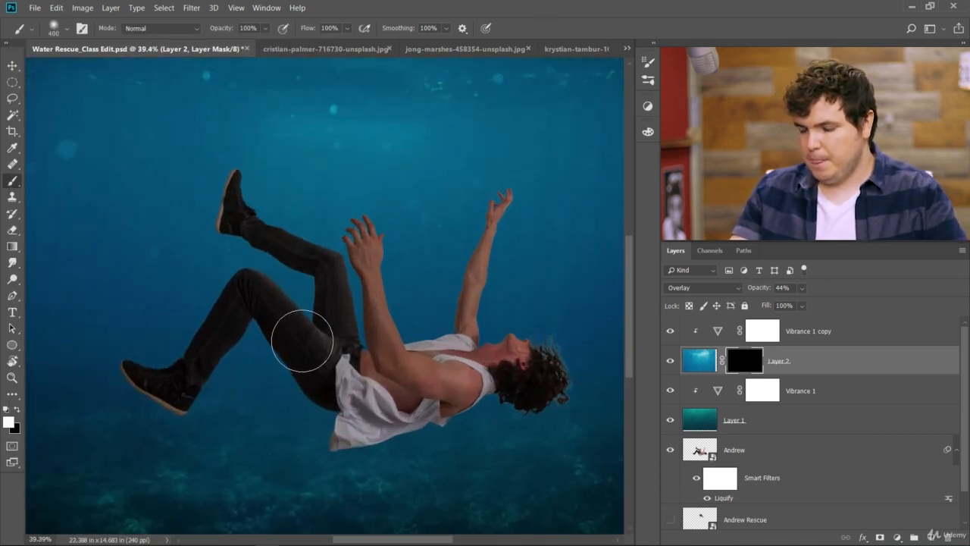
pyautogui.scroll(-2, 288, 324)
pyautogui.press(']')
pyautogui.press(']')
pyautogui.press(']')
pyautogui.press(']')
pyautogui.press(']')
pyautogui.press(']')
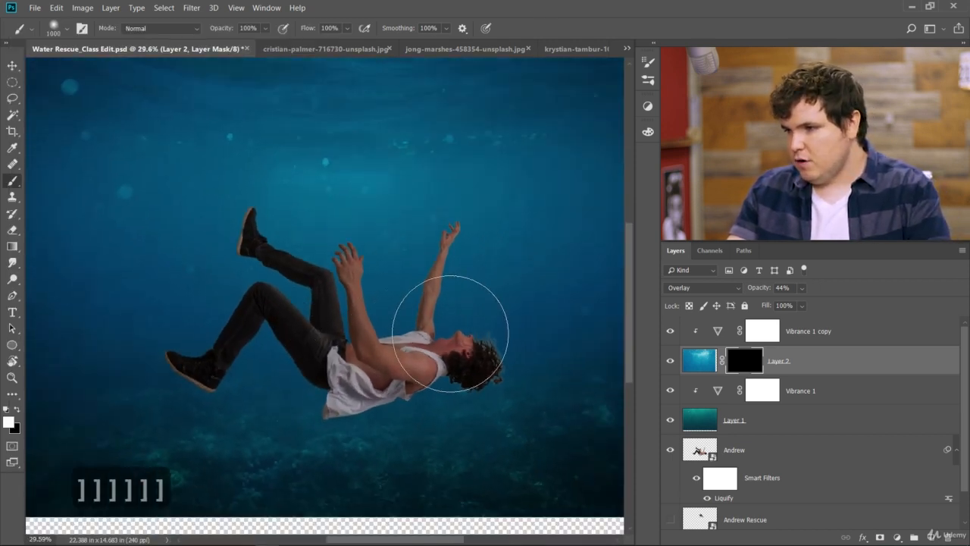
pyautogui.click(455, 317)
pyautogui.moveTo(455, 317)
pyautogui.mouseDown()
pyautogui.moveTo(465, 204)
pyautogui.moveTo(444, 318)
pyautogui.moveTo(403, 345)
pyautogui.moveTo(401, 187)
pyautogui.moveTo(350, 328)
pyautogui.moveTo(330, 350)
pyautogui.mouseUp()
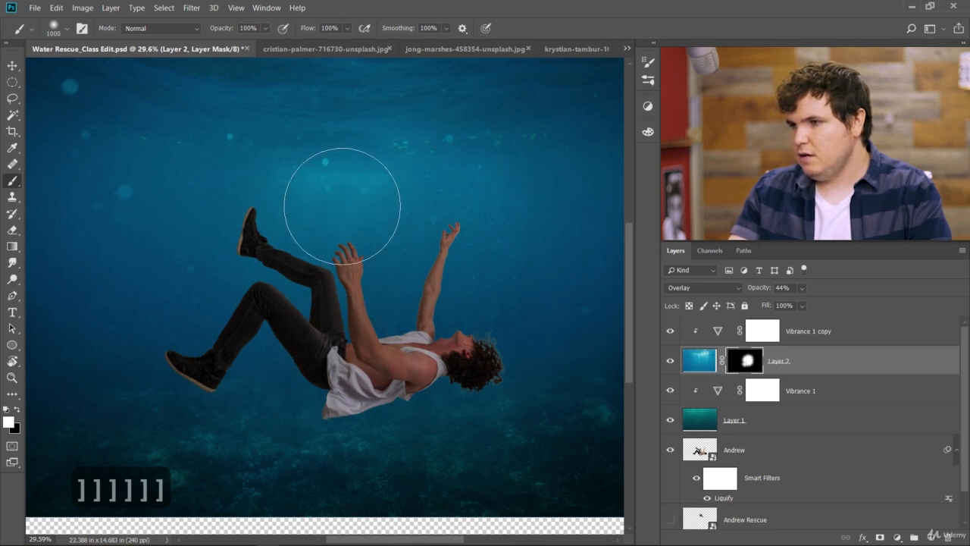
pyautogui.moveTo(342, 207)
pyautogui.mouseDown()
pyautogui.moveTo(273, 281)
pyautogui.moveTo(265, 347)
pyautogui.moveTo(243, 210)
pyautogui.moveTo(195, 349)
pyautogui.moveTo(219, 187)
pyautogui.moveTo(271, 350)
pyautogui.mouseUp()
pyautogui.scroll(-4, 270, 349)
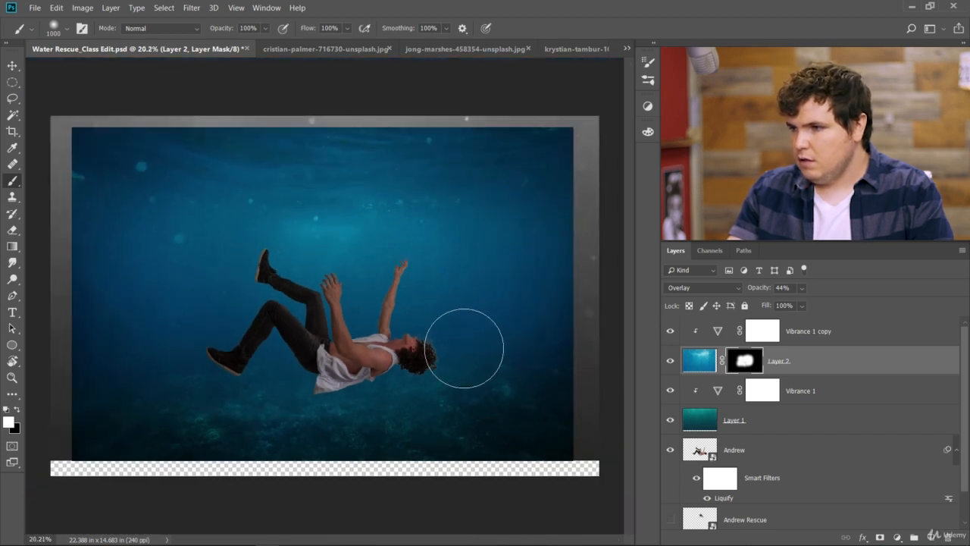
pyautogui.scroll(-1, 400, 356)
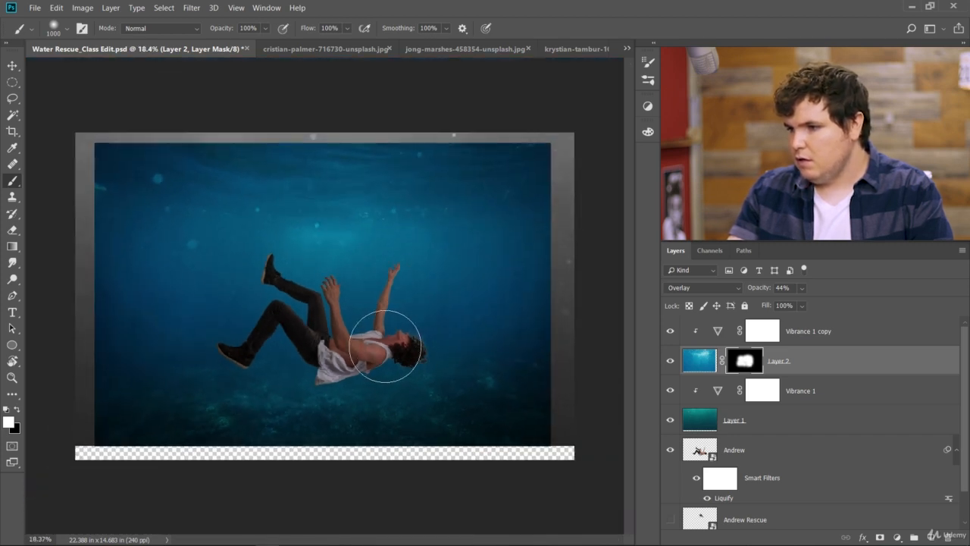
pyautogui.moveTo(385, 346); pyautogui.dragTo(326, 319)
pyautogui.scroll(4, 284, 340)
pyautogui.press('[')
pyautogui.press('[')
pyautogui.press('[')
pyautogui.press('[')
pyautogui.press('[')
pyautogui.press('[')
pyautogui.press('[')
pyautogui.press('[')
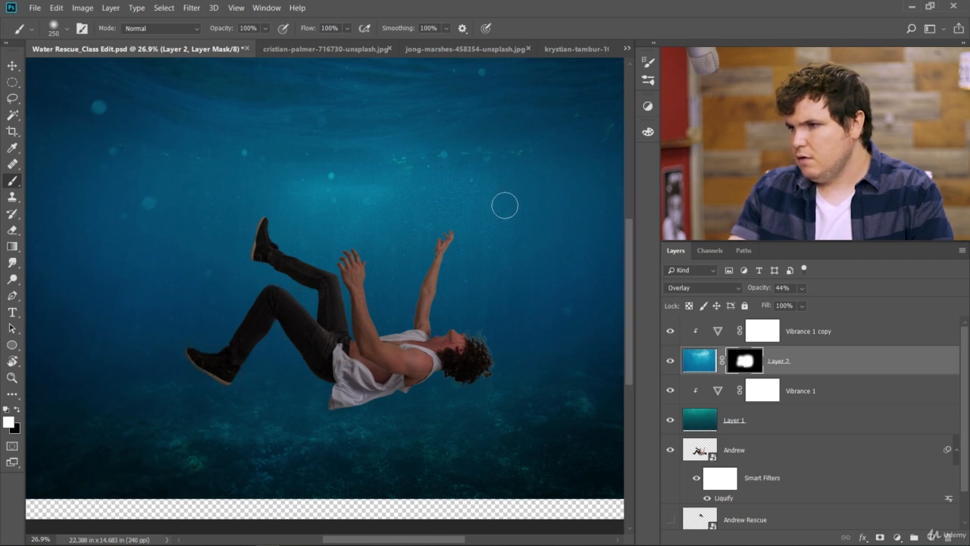
# Step: Enlarge the brush to 1100 px and paint white on the mask up across the water near the scene's upper edge
pyautogui.scroll(-3, 453, 213)
pyautogui.press(']')
pyautogui.press(']')
pyautogui.press(']')
pyautogui.press(']')
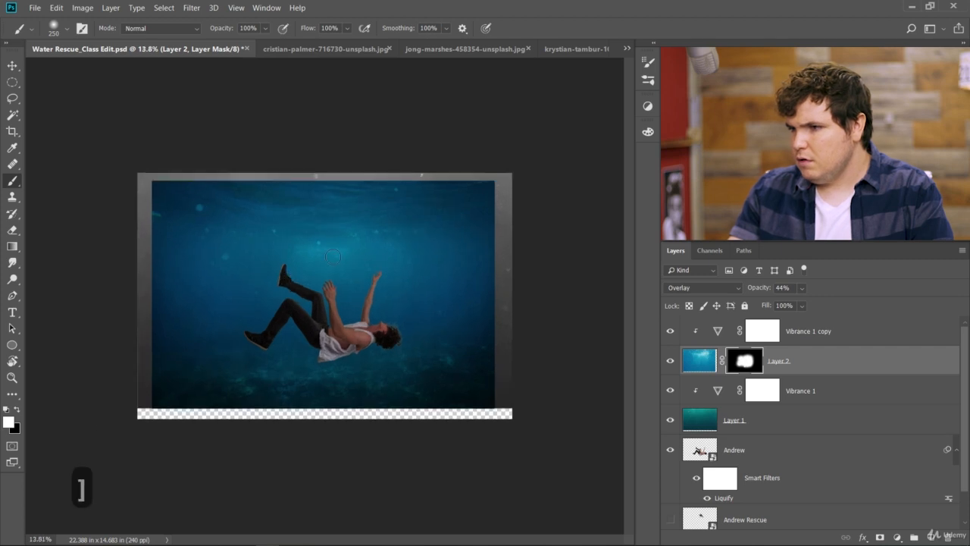
pyautogui.press(']')
pyautogui.press(']')
pyautogui.press(']')
pyautogui.press(']')
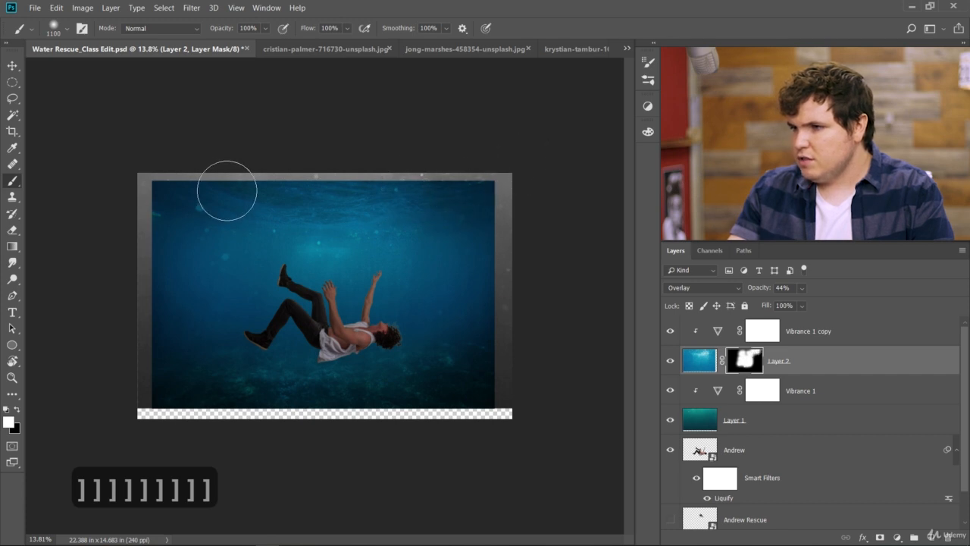
# Step: Examine the masked water surface texture around the figure and along the upper water, close up and in full view
pyautogui.scroll(5, 357, 184)
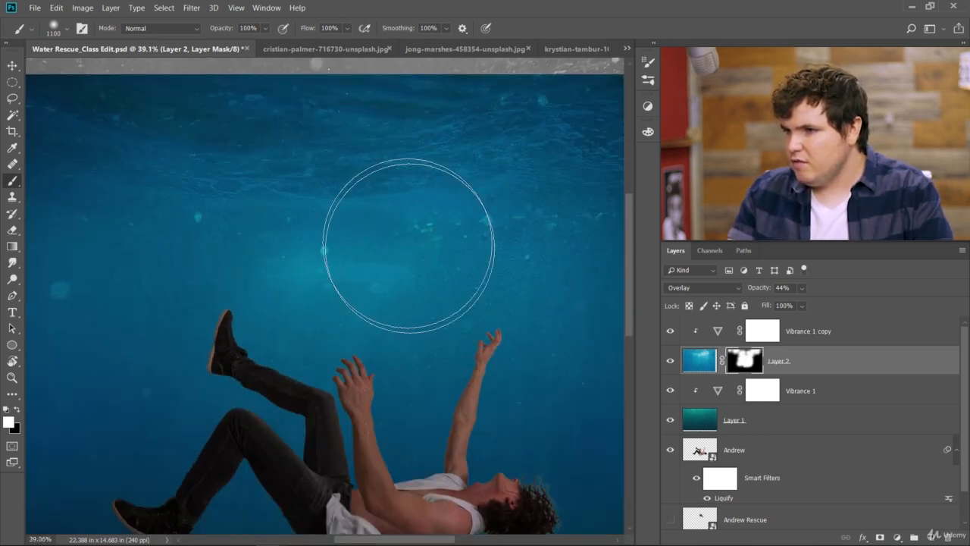
pyautogui.scroll(-2, 384, 238)
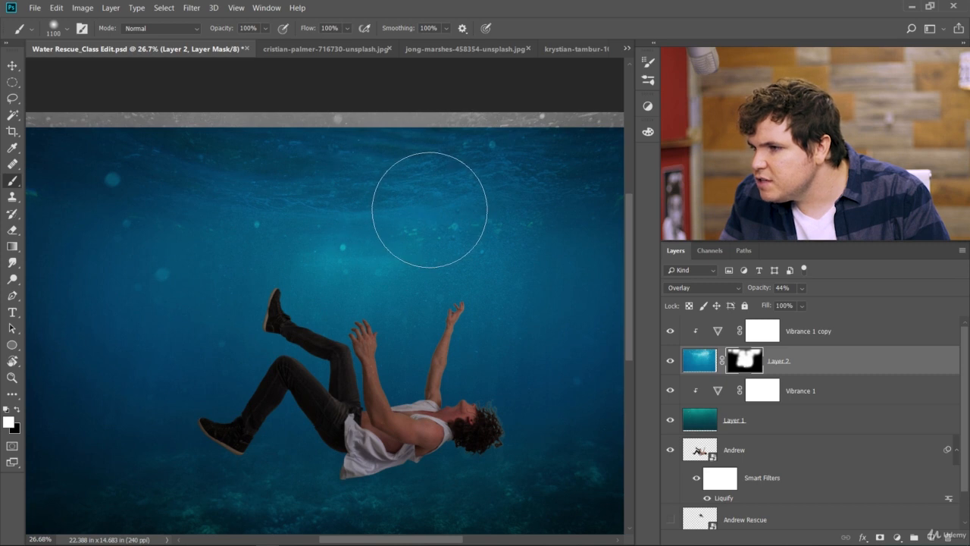
pyautogui.scroll(-1, 417, 193)
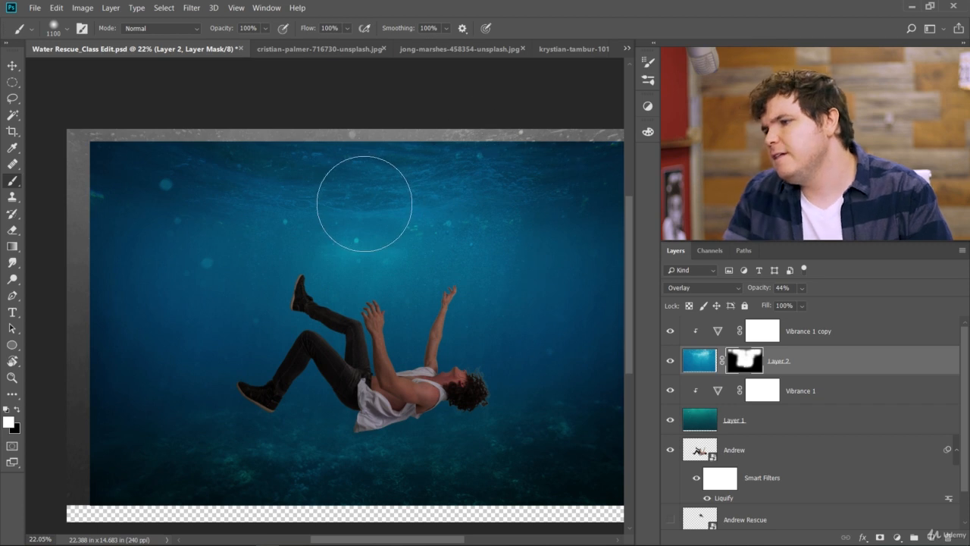
pyautogui.scroll(-2, 363, 227)
pyautogui.scroll(1, 311, 438)
pyautogui.scroll(1, 311, 438)
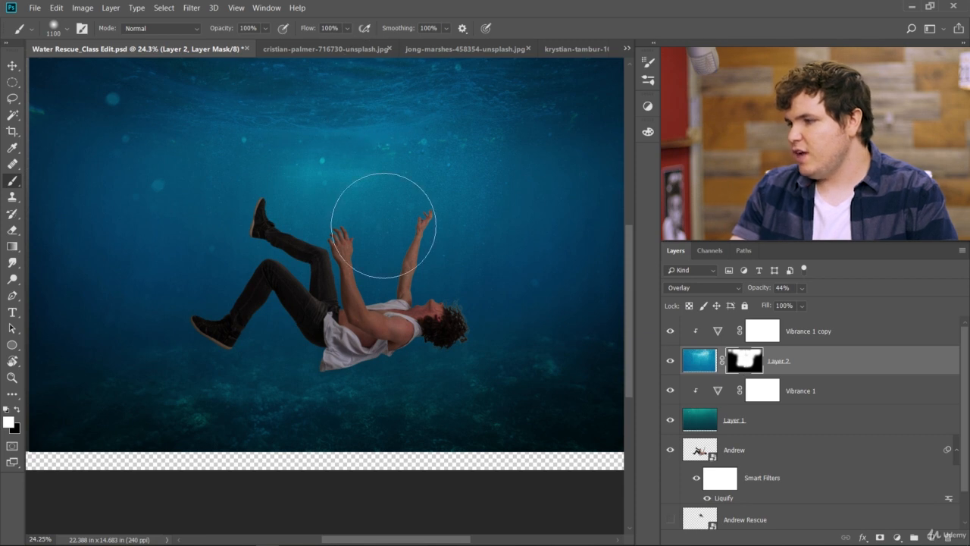
pyautogui.scroll(-1, 379, 212)
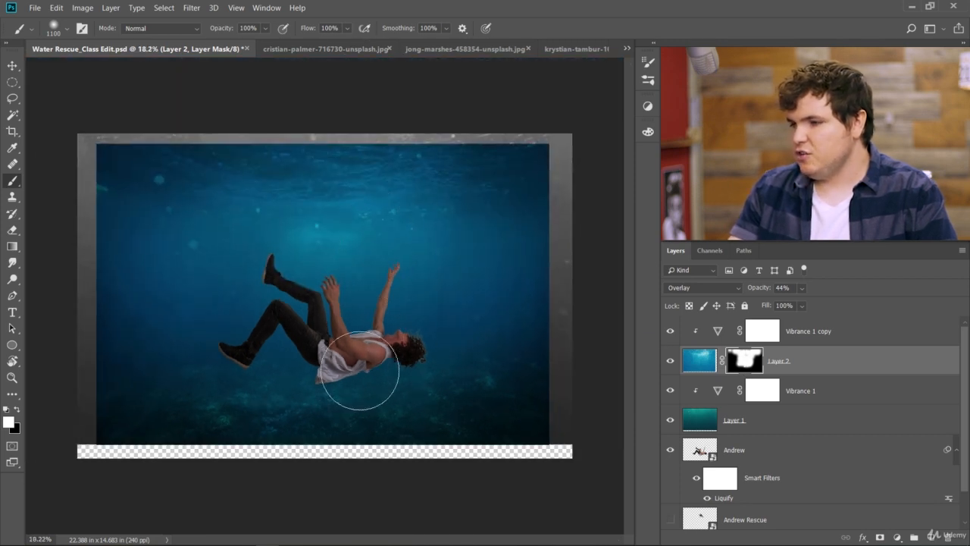
pyautogui.scroll(5, 364, 333)
pyautogui.scroll(-4, 432, 209)
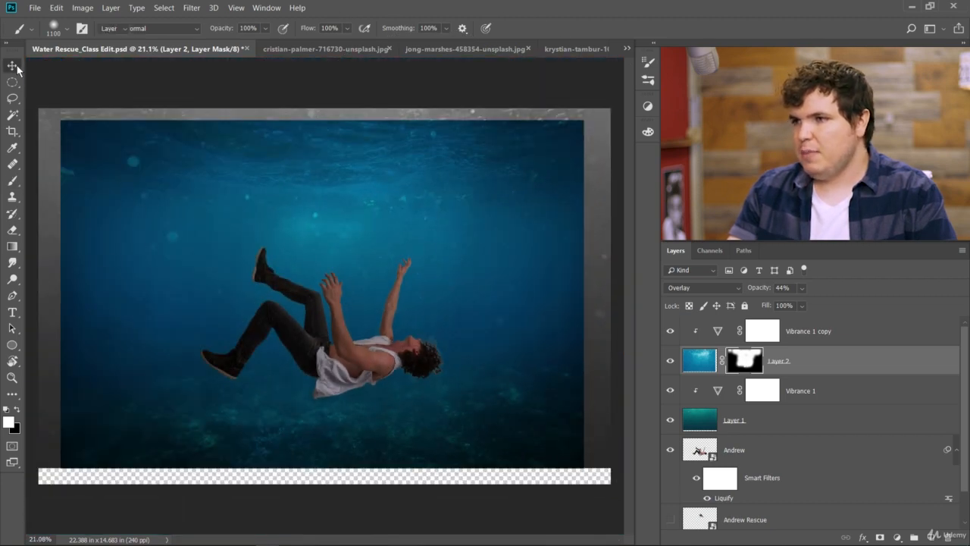
# Step: Bring the unlocked jong-marshes bubble photo into the Water Rescue composite and place it above the copied Vibrance adjustment
pyautogui.click(15, 67)
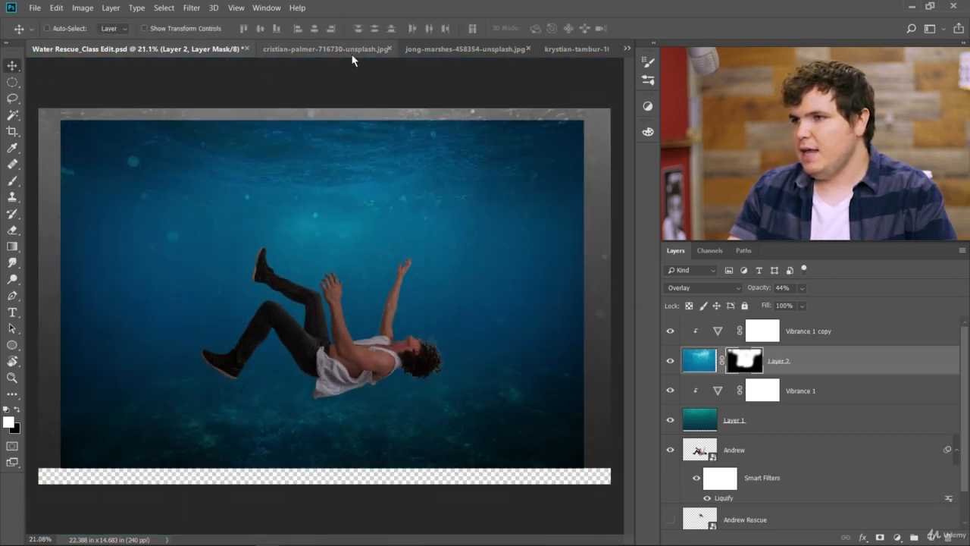
pyautogui.click(353, 52)
pyautogui.click(420, 50)
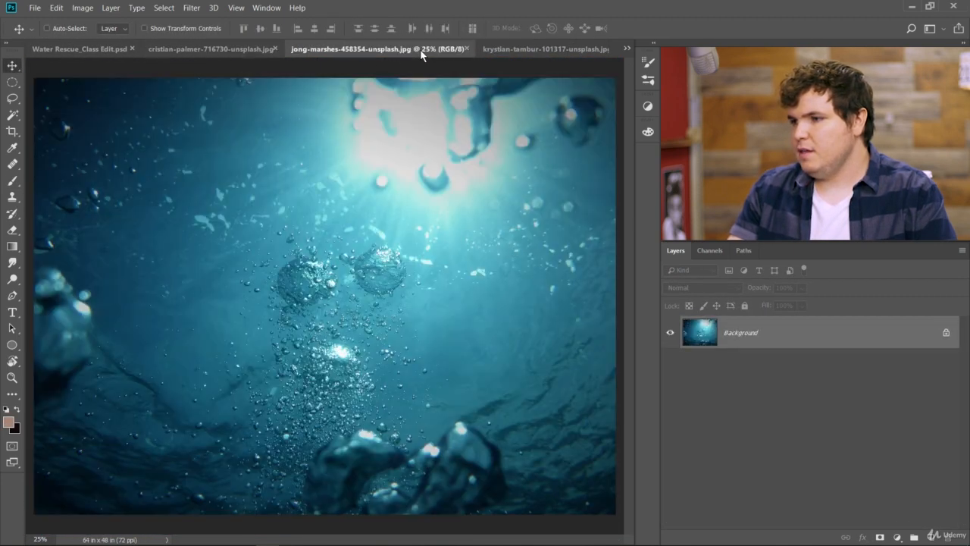
pyautogui.click(946, 332)
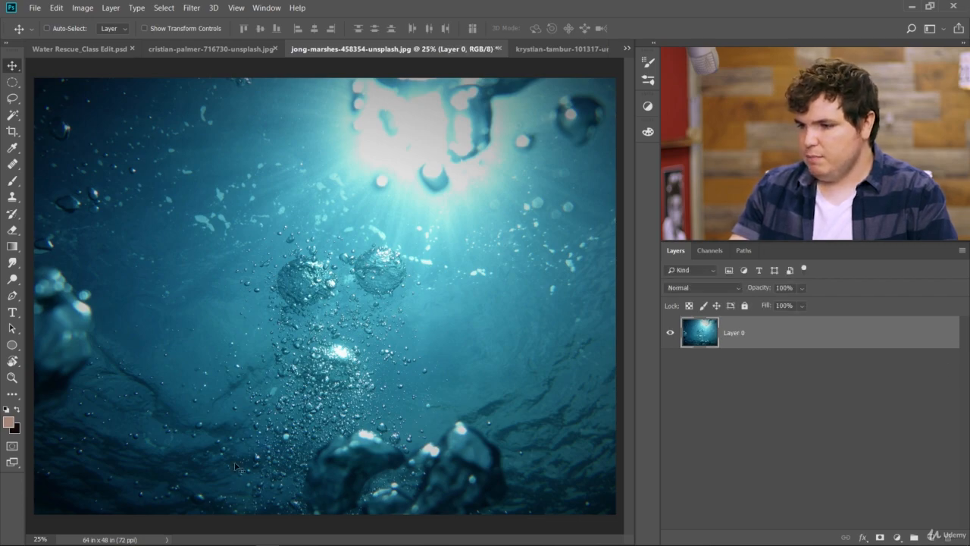
pyautogui.moveTo(441, 233); pyautogui.dragTo(404, 298)
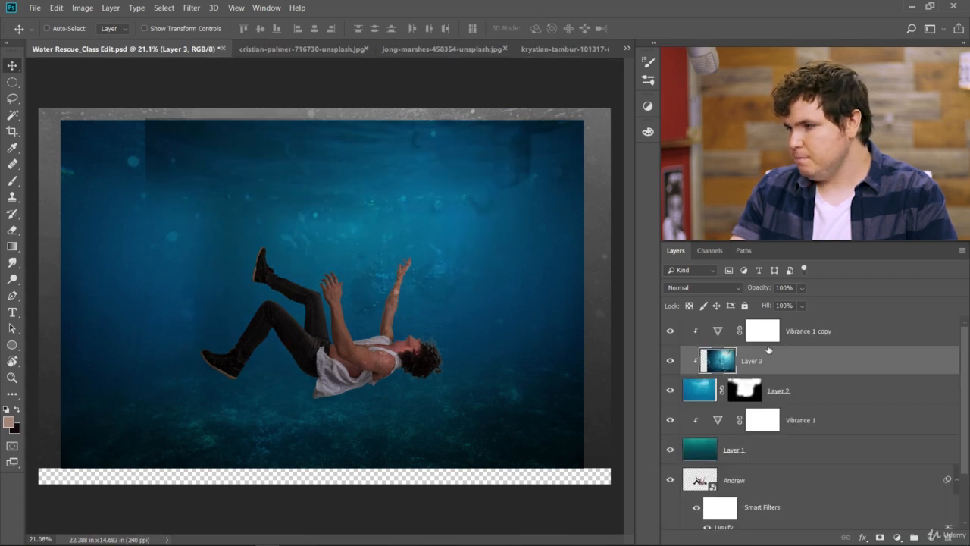
pyautogui.moveTo(786, 357); pyautogui.dragTo(785, 314)
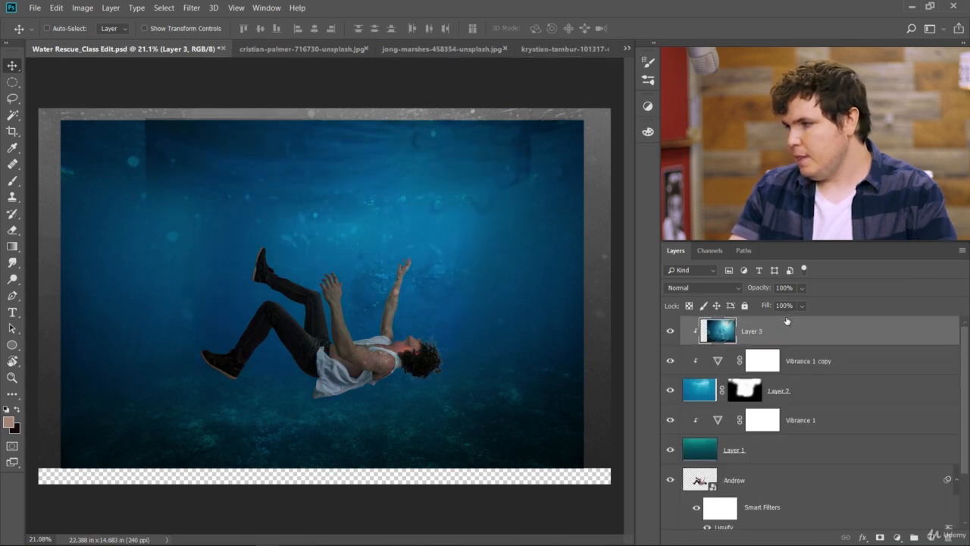
# Step: Release the bubble photo from its clipping mask and, at 27% opacity, position it over the falling figure's raised arm
pyautogui.keyDown('alt'); pyautogui.click(726, 343); pyautogui.keyUp('alt')
pyautogui.moveTo(477, 294); pyautogui.dragTo(483, 241)
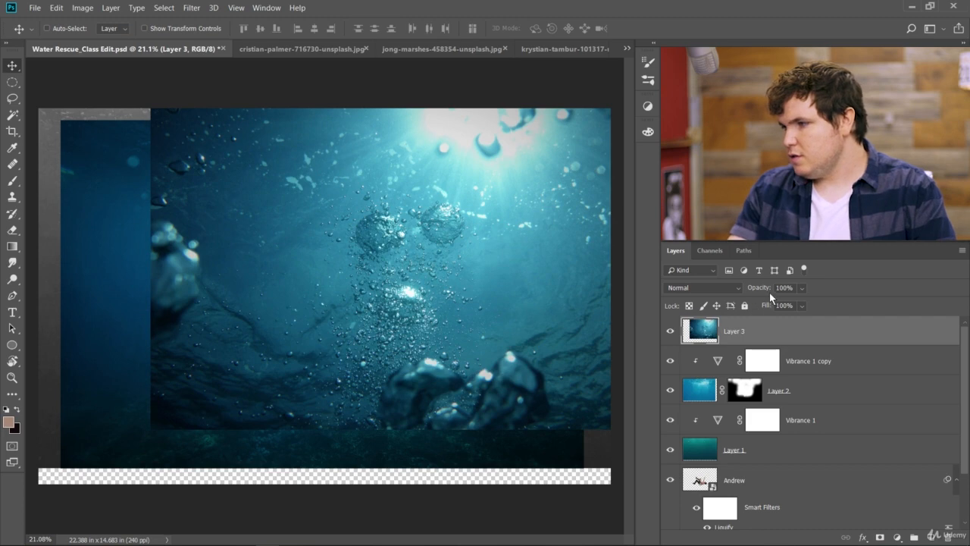
pyautogui.moveTo(733, 291); pyautogui.dragTo(719, 291)
pyautogui.moveTo(473, 295); pyautogui.dragTo(497, 259)
pyautogui.hotkey('ctrl', '-')
# Step: Scale the bubble photo down to 55.75% and move its bubble column near the figure's face
pyautogui.hotkey('ctrl', 't')
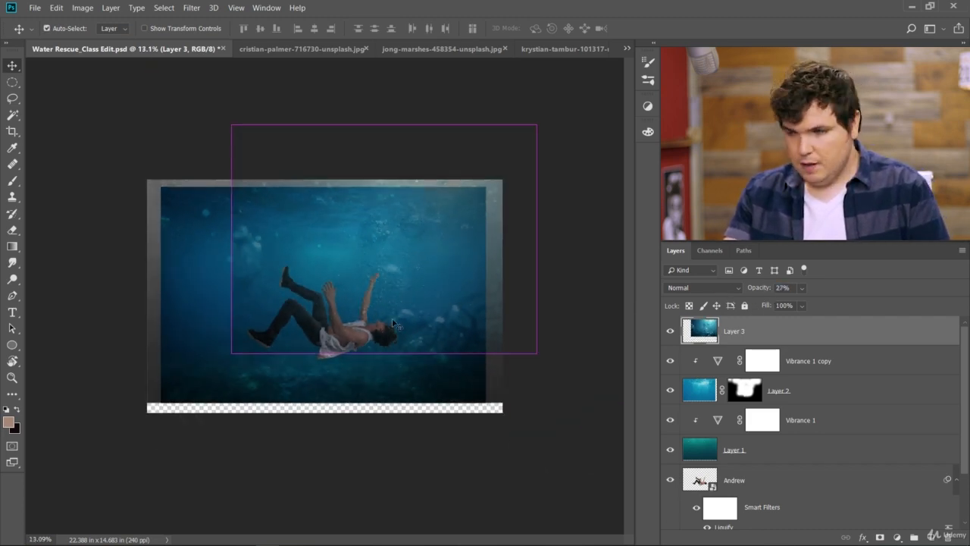
pyautogui.moveTo(233, 123); pyautogui.dragTo(365, 223)
pyautogui.moveTo(516, 344); pyautogui.dragTo(458, 316)
pyautogui.scroll(11, 441, 321)
pyautogui.scroll(4, 440, 322)
pyautogui.moveTo(505, 249); pyautogui.dragTo(491, 242)
pyautogui.scroll(-5, 461, 263)
pyautogui.scroll(-2, 361, 200)
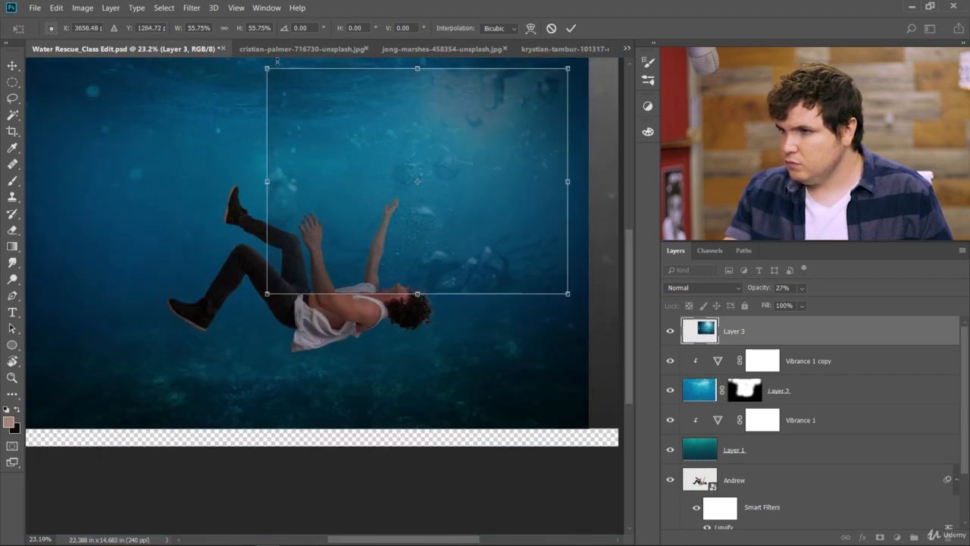
# Step: Reduce the bubble photo to 33.99%, rotate it -3°, and apply the transform with the bubbles rising from the figure's mouth
pyautogui.moveTo(269, 73); pyautogui.dragTo(346, 126)
pyautogui.moveTo(589, 202); pyautogui.dragTo(471, 217)
pyautogui.scroll(4, 466, 234)
pyautogui.scroll(-5, 447, 200)
pyautogui.scroll(6, 432, 288)
pyautogui.moveTo(428, 280); pyautogui.dragTo(454, 314)
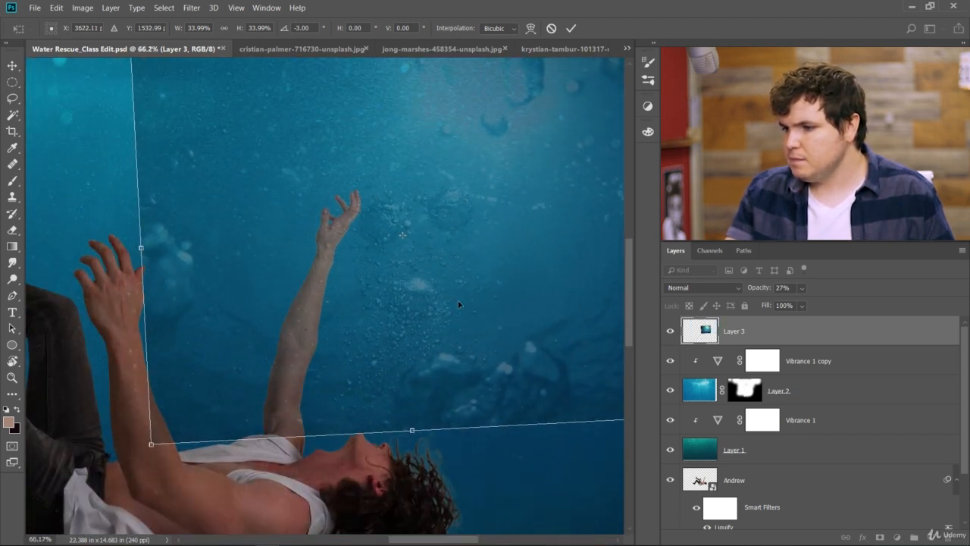
pyautogui.scroll(-4, 454, 307)
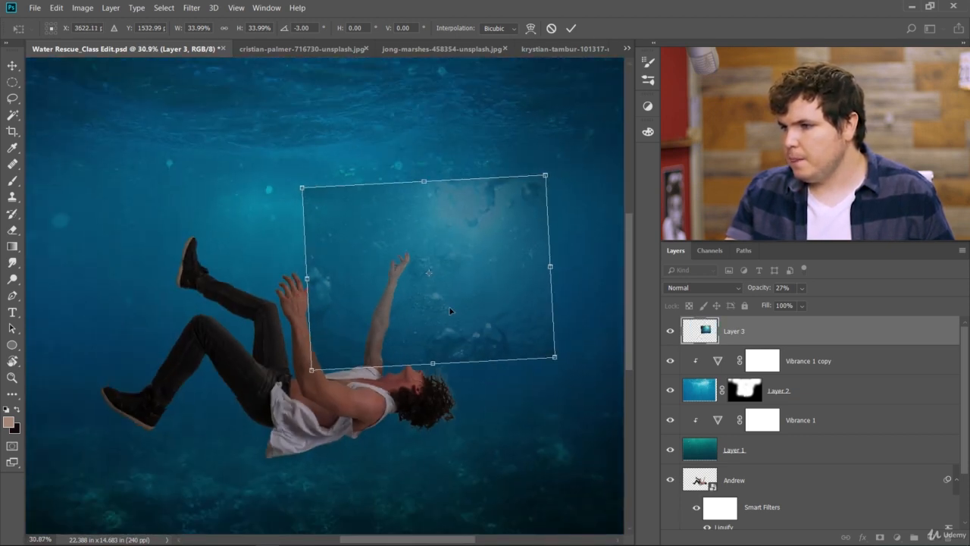
pyautogui.click(572, 28)
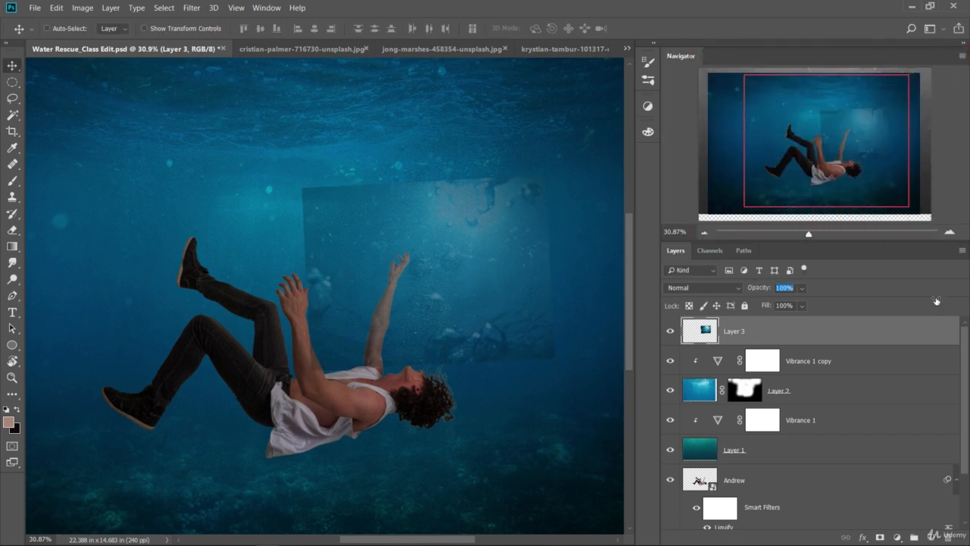
# Step: Restore the bubble layer to 100% opacity, compare Overlay, and set its blend mode to Soft Light
pyautogui.press('0')
pyautogui.click(707, 286)
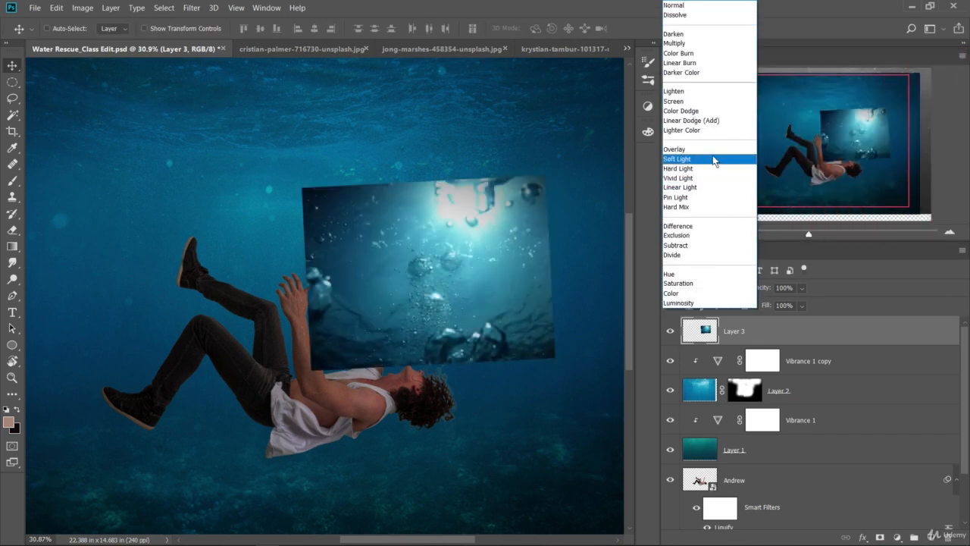
pyautogui.click(706, 148)
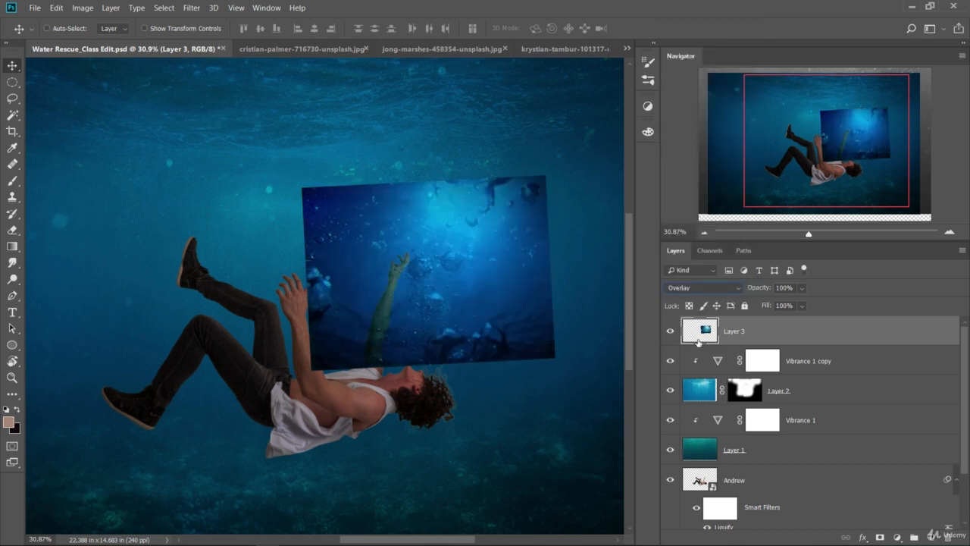
pyautogui.click(703, 288)
pyautogui.click(704, 162)
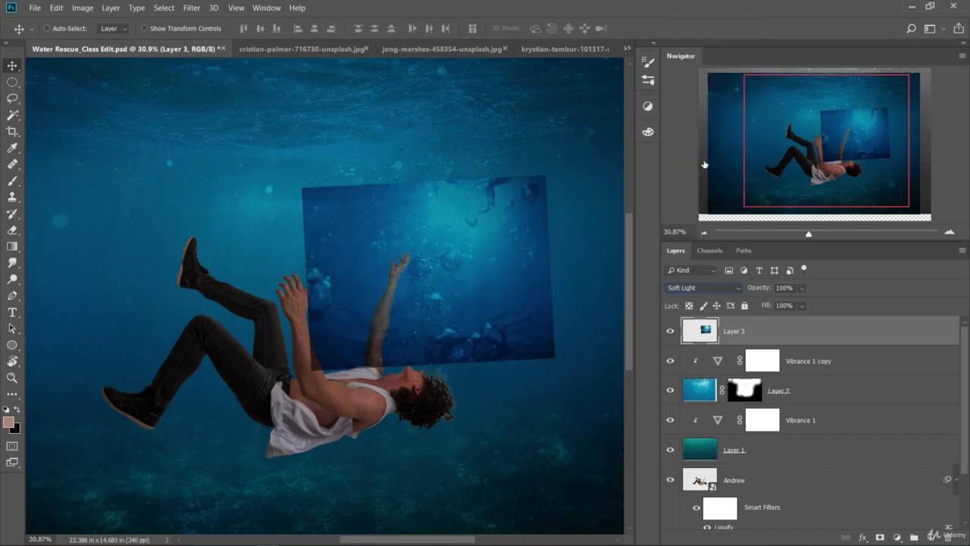
# Step: Copy the Vibrance adjustment above the bubble layer and clip it to that layer
pyautogui.moveTo(852, 367); pyautogui.dragTo(843, 329)
pyautogui.keyDown('alt'); pyautogui.click(702, 345); pyautogui.keyUp('alt')
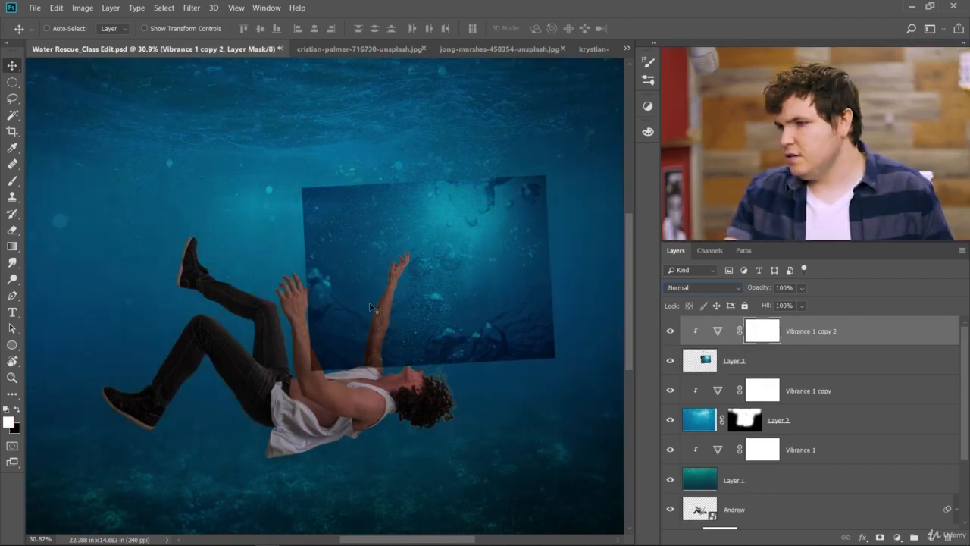
pyautogui.scroll(5, 445, 298)
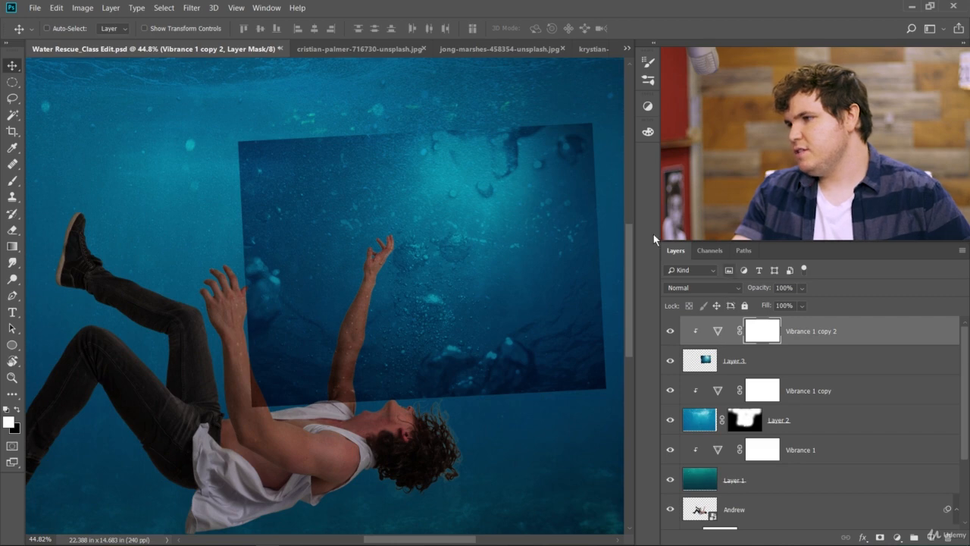
# Step: Add a Curves adjustment with slightly lifted midtones above the new Vibrance copy and clip it to the bubble layer
pyautogui.click(647, 107)
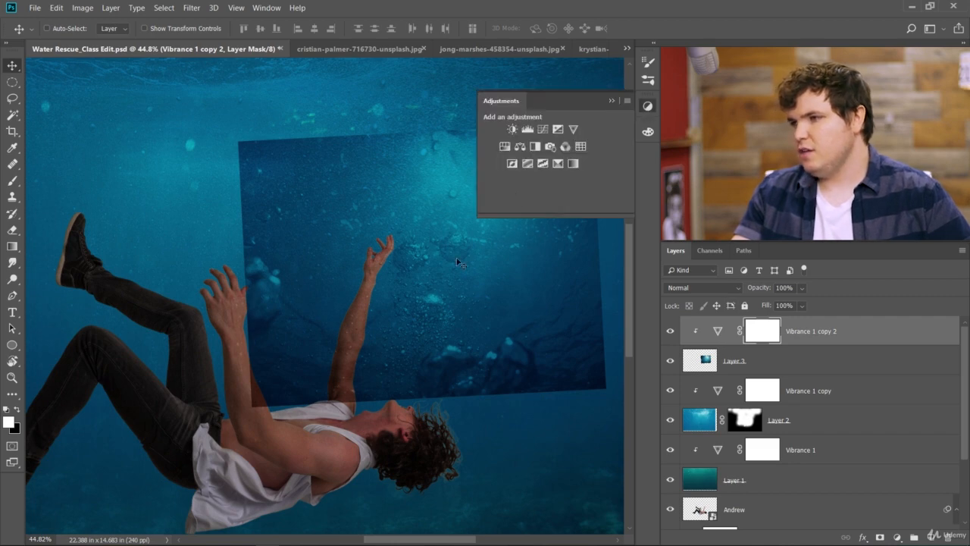
pyautogui.click(543, 131)
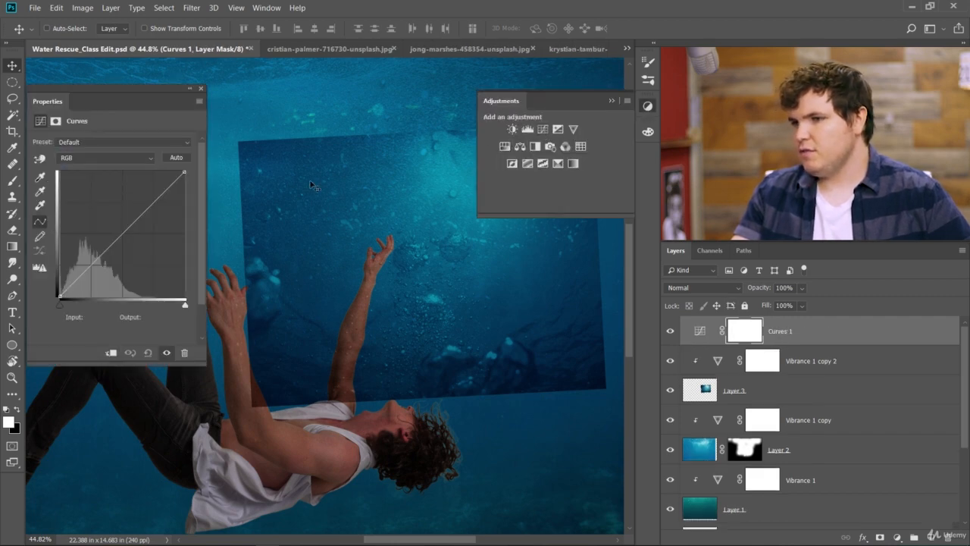
pyautogui.moveTo(103, 253); pyautogui.dragTo(101, 247)
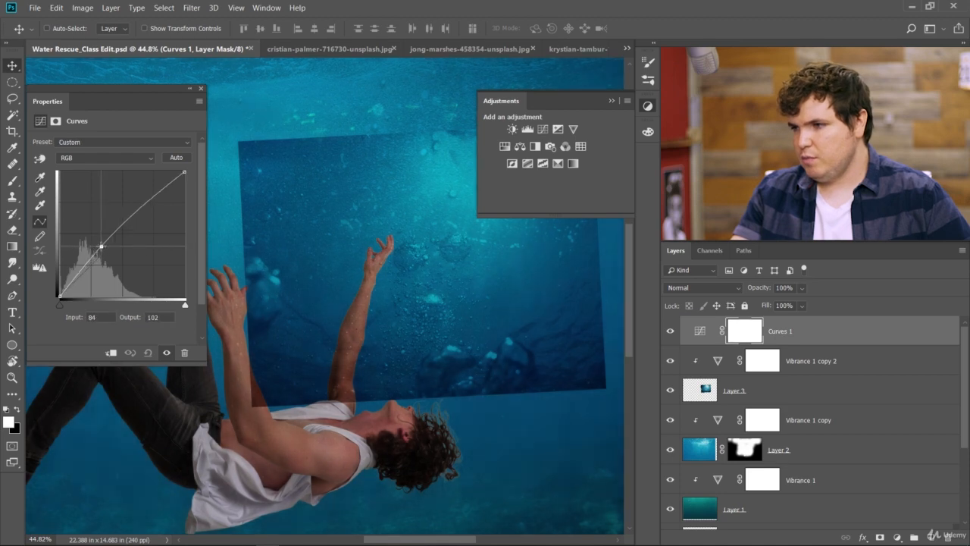
pyautogui.click(110, 353)
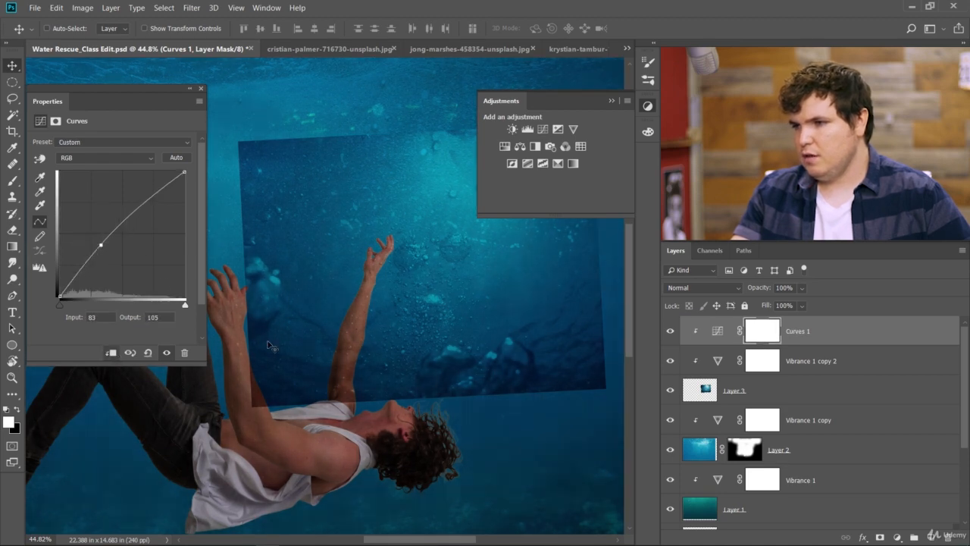
# Step: Lift the curve's shadows strongly and set its upper point to input 149, output 180
pyautogui.moveTo(97, 248); pyautogui.dragTo(133, 202)
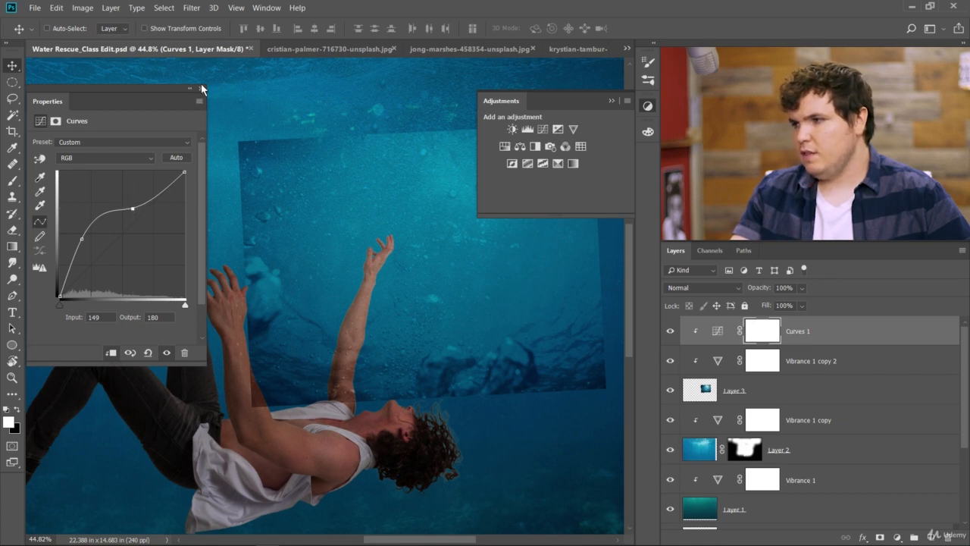
pyautogui.click(201, 88)
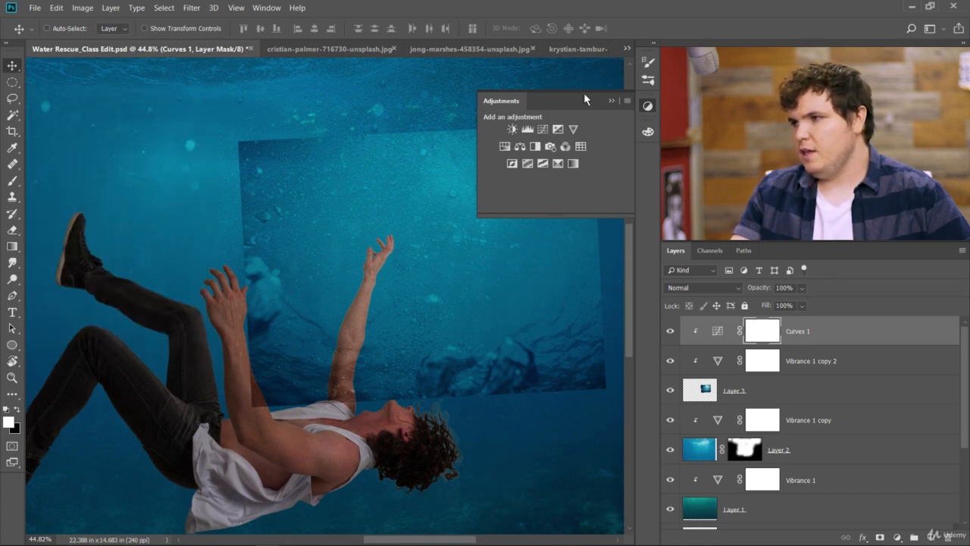
pyautogui.click(647, 106)
# Step: Add a layer mask to the bubble layer and invert it to black
pyautogui.click(788, 390)
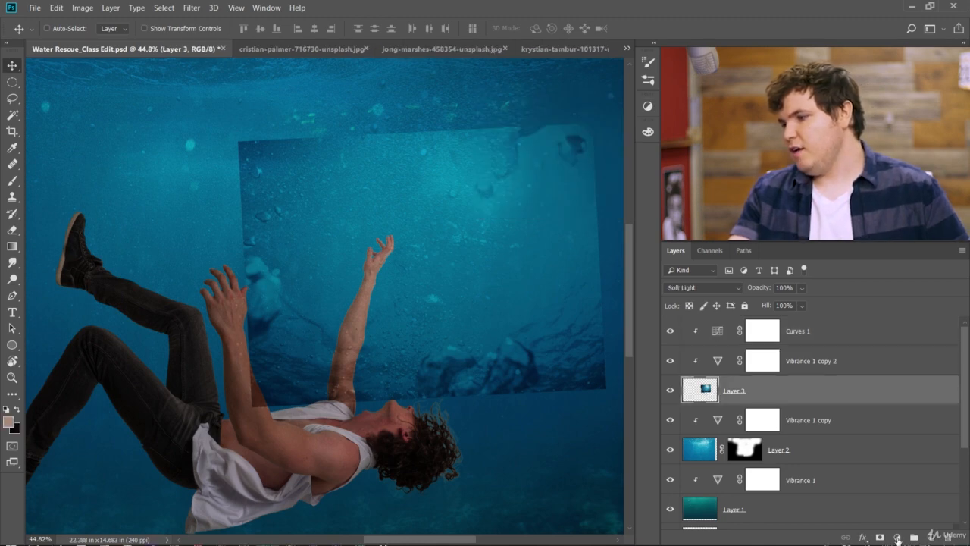
pyautogui.click(880, 537)
pyautogui.hotkey('ctrl', 'i')
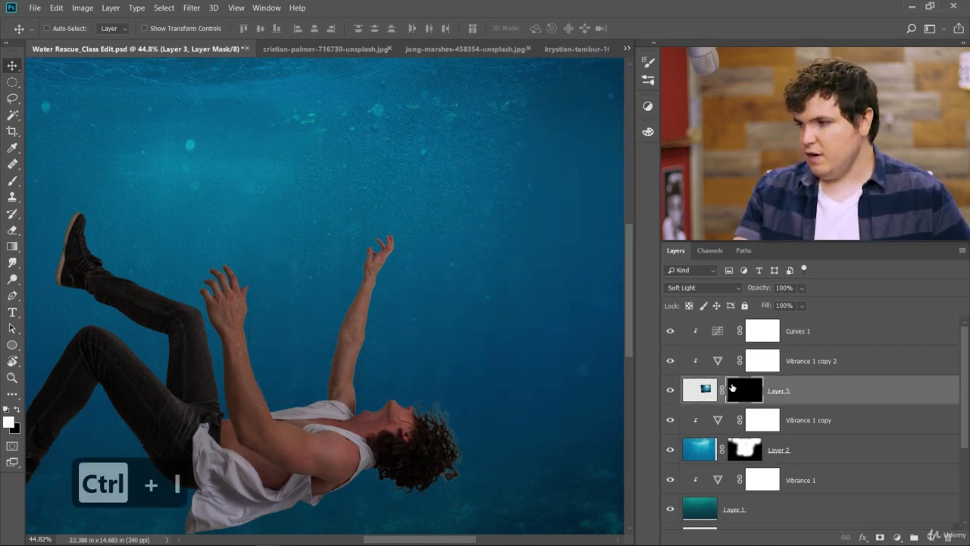
# Step: Paint white on the bubble layer's mask with a 250 px soft brush, from the figure's mouth up past the raised hand
pyautogui.click(12, 180)
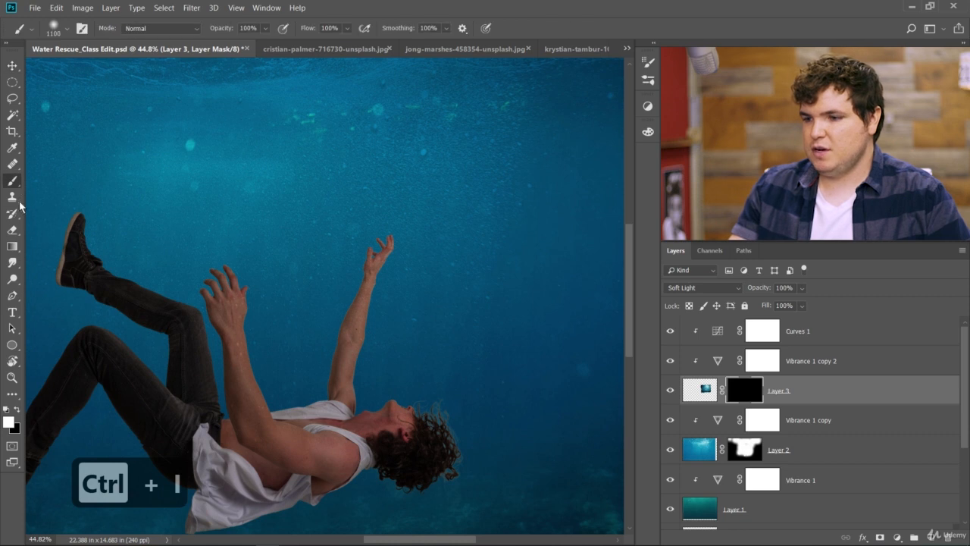
pyautogui.press('[')
pyautogui.press('[')
pyautogui.press('[')
pyautogui.press('[')
pyautogui.press('[')
pyautogui.press('[')
pyautogui.press('[')
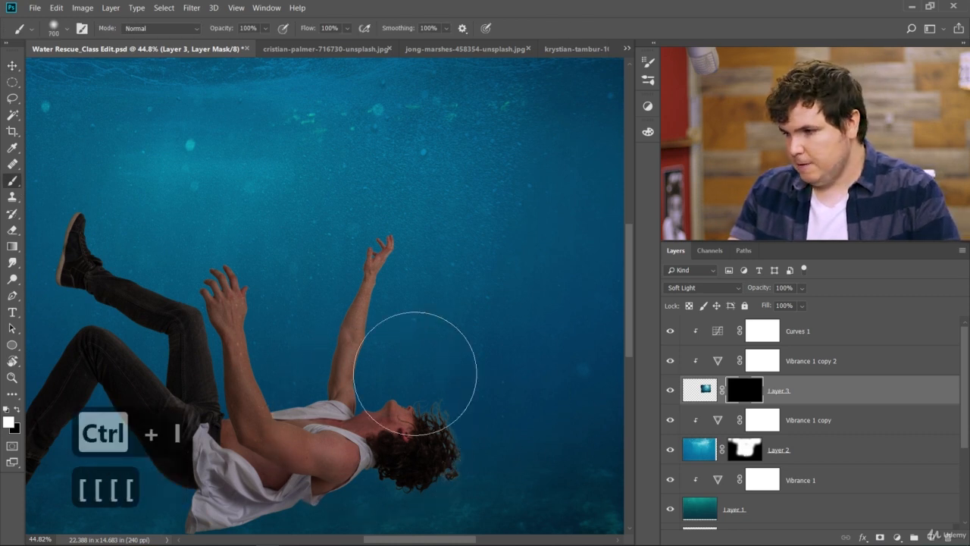
pyautogui.press('[')
pyautogui.press('[')
pyautogui.moveTo(387, 353)
pyautogui.mouseDown()
pyautogui.moveTo(447, 342)
pyautogui.moveTo(456, 326)
pyautogui.moveTo(434, 274)
pyautogui.moveTo(407, 311)
pyautogui.moveTo(375, 293)
pyautogui.moveTo(379, 267)
pyautogui.moveTo(429, 233)
pyautogui.moveTo(462, 274)
pyautogui.moveTo(419, 308)
pyautogui.moveTo(408, 261)
pyautogui.moveTo(451, 257)
pyautogui.mouseUp()
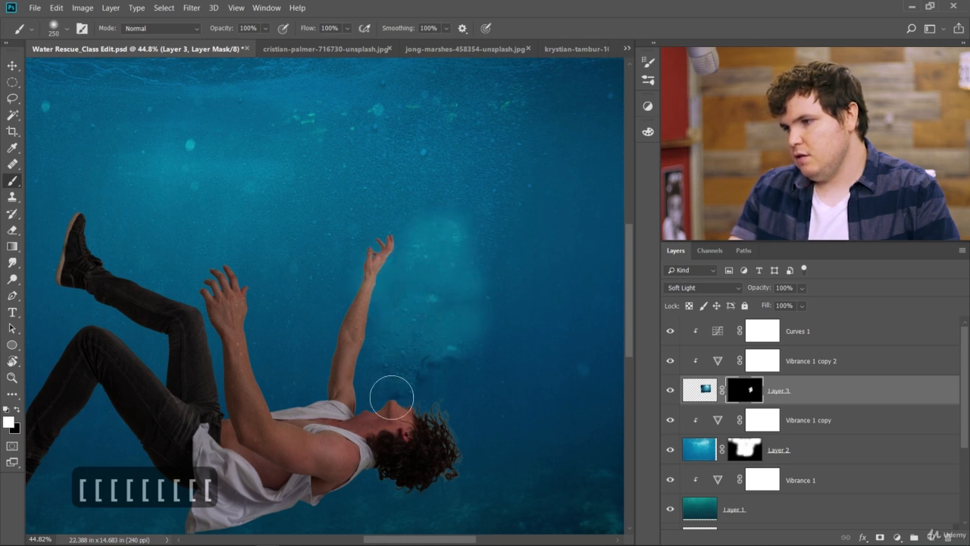
pyautogui.moveTo(449, 317)
pyautogui.mouseDown()
pyautogui.moveTo(468, 226)
pyautogui.moveTo(387, 180)
pyautogui.moveTo(368, 228)
pyautogui.moveTo(387, 292)
pyautogui.moveTo(399, 209)
pyautogui.moveTo(419, 197)
pyautogui.moveTo(429, 225)
pyautogui.mouseUp()
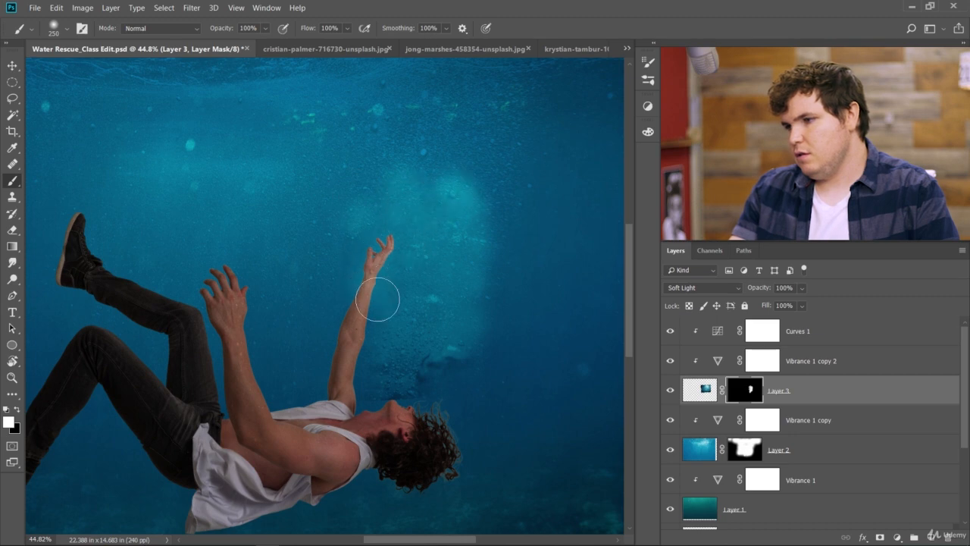
pyautogui.moveTo(450, 330)
pyautogui.mouseDown()
pyautogui.moveTo(484, 252)
pyautogui.moveTo(465, 182)
pyautogui.moveTo(398, 184)
pyautogui.mouseUp()
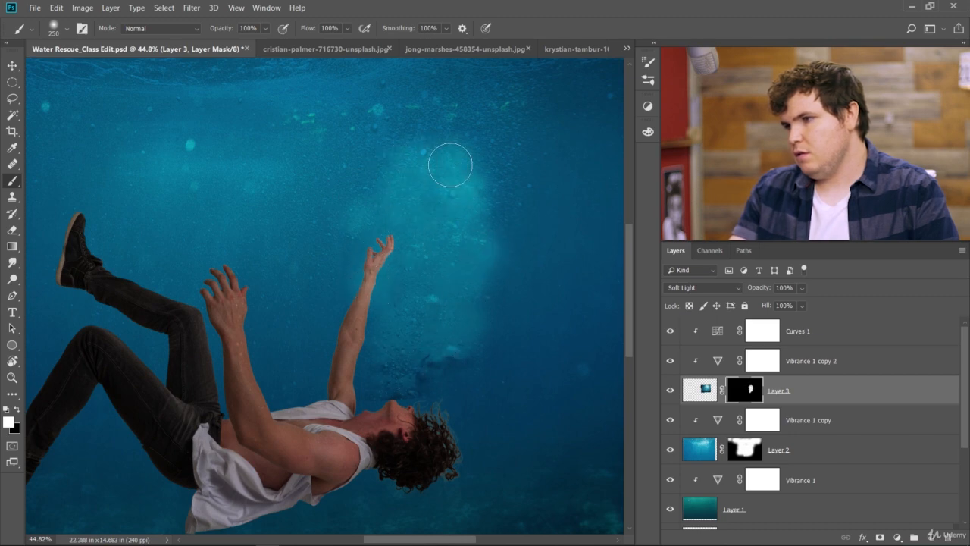
pyautogui.moveTo(450, 165)
pyautogui.mouseDown()
pyautogui.moveTo(482, 201)
pyautogui.moveTo(497, 254)
pyautogui.mouseUp()
# Step: Paint black on the mask with a 100 px brush to hide the dark bubble-photo patches above the figure's face and hair
pyautogui.scroll(10, 380, 407)
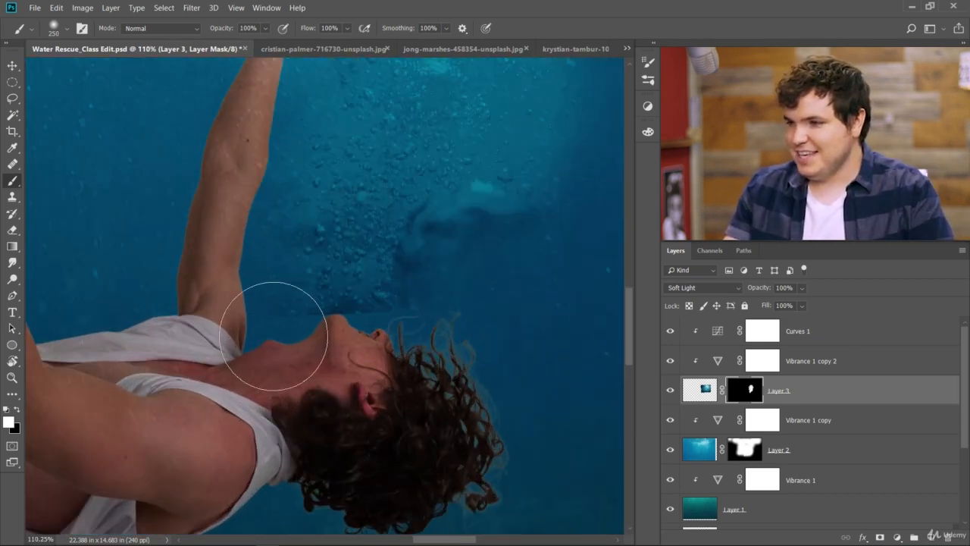
pyautogui.press('[')
pyautogui.press('[')
pyautogui.press('[')
pyautogui.press('[')
pyautogui.press('x')
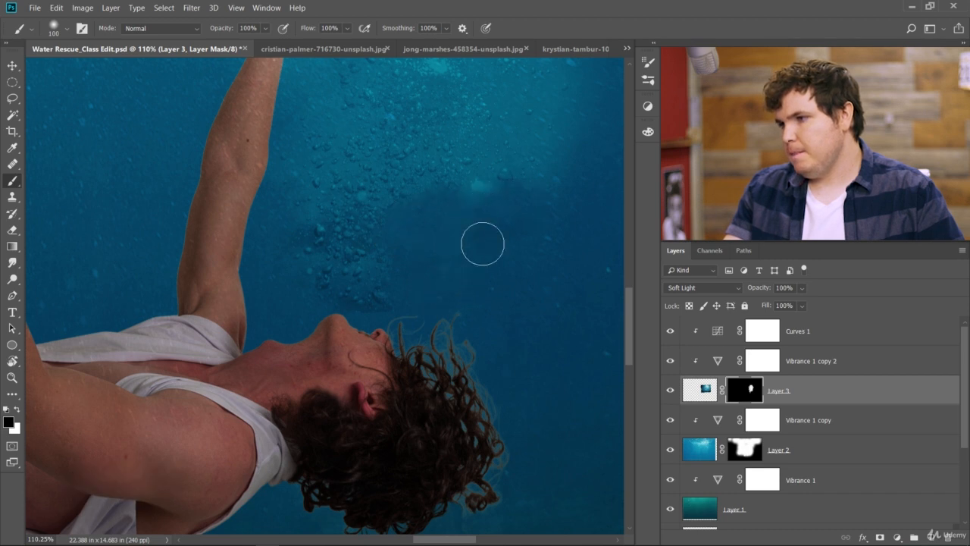
pyautogui.scroll(-5, 469, 255)
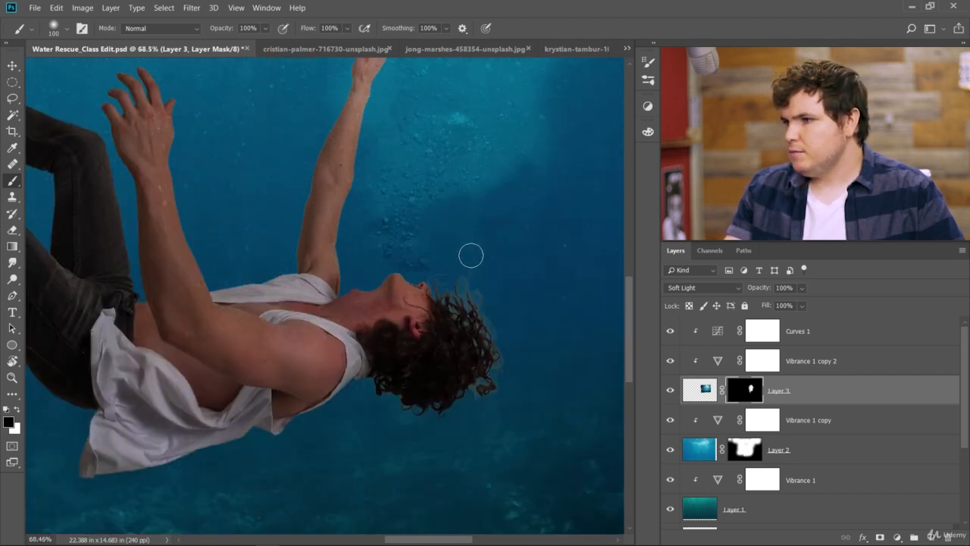
# Step: Enlarge the brush to 400 px and paint black on the mask to soften the outer edge of the bubble column
pyautogui.scroll(-2, 475, 273)
pyautogui.scroll(1, 477, 260)
pyautogui.press(']')
pyautogui.press(']')
pyautogui.press(']')
pyautogui.press(']')
pyautogui.press(']')
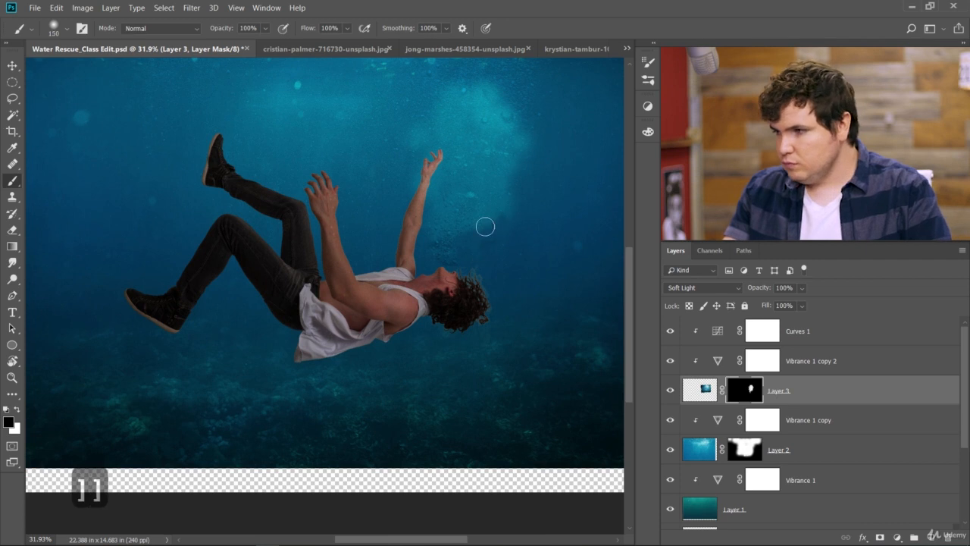
pyautogui.press(']')
pyautogui.press(']')
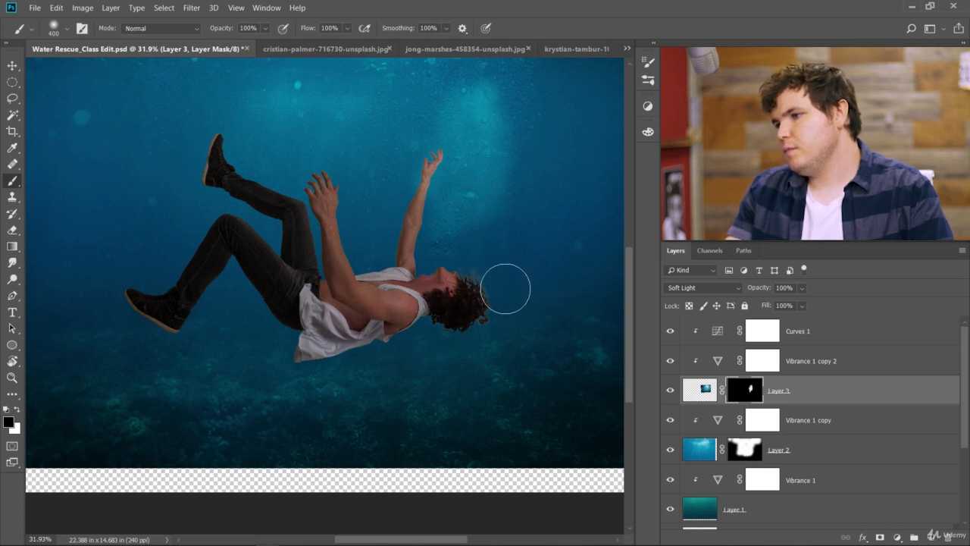
# Step: Reopen the bubble layer's Curves, lower the shadow point slightly, and set the upper point to input 174, output 142
pyautogui.doubleClick(713, 338)
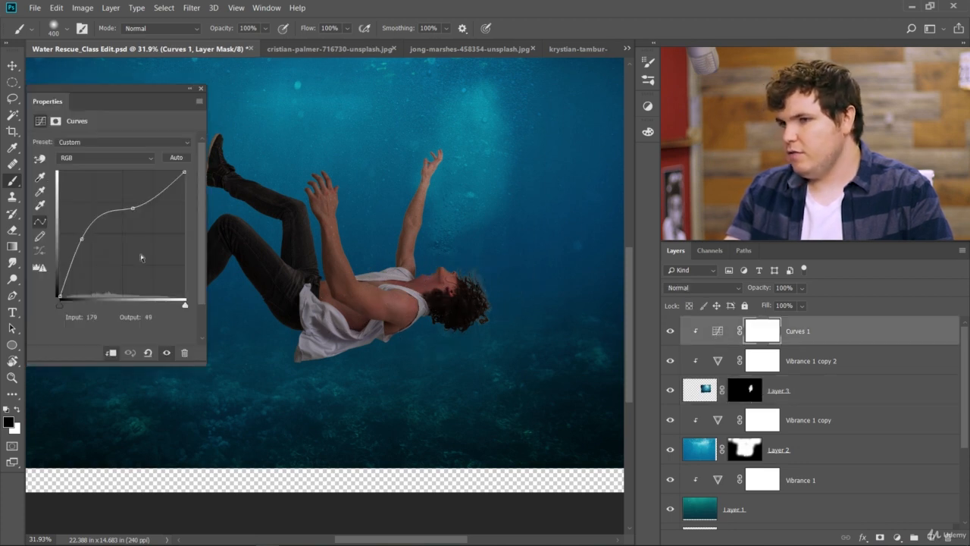
pyautogui.moveTo(81, 241); pyautogui.dragTo(81, 248)
pyautogui.moveTo(144, 201); pyautogui.dragTo(145, 227)
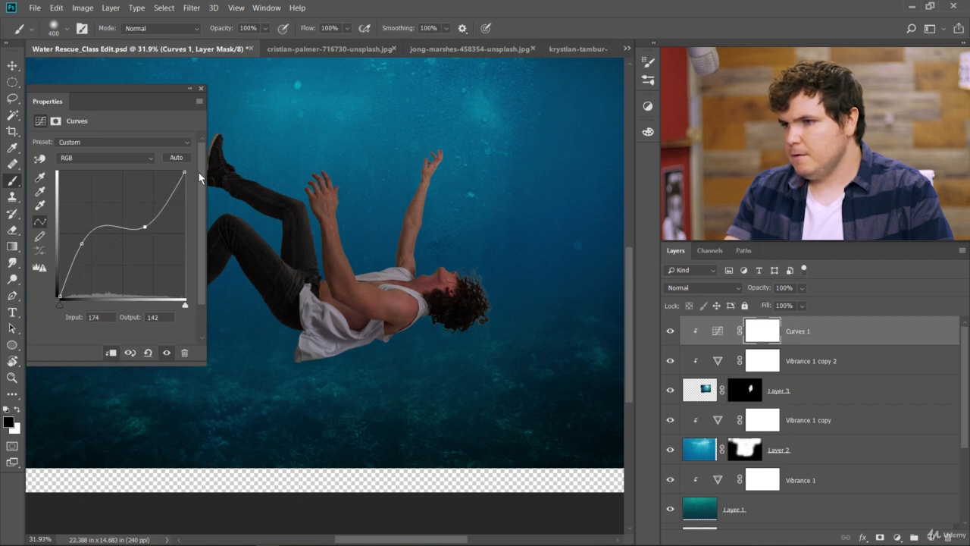
# Step: Try the curve's white point at output 181, comparing the bubbles with Curves off and on, and return it to 255
pyautogui.moveTo(185, 172); pyautogui.dragTo(184, 208)
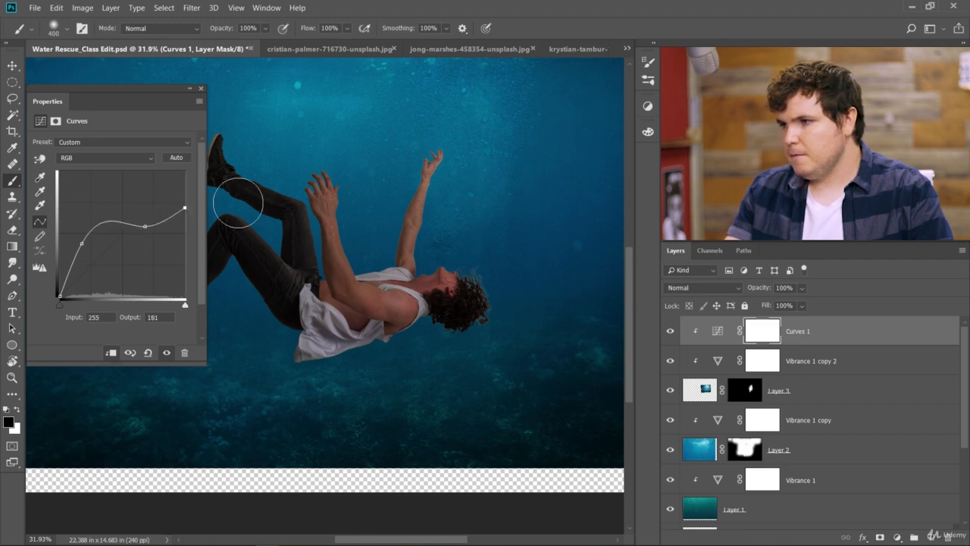
pyautogui.scroll(2, 409, 185)
pyautogui.scroll(2, 455, 189)
pyautogui.scroll(-2, 530, 195)
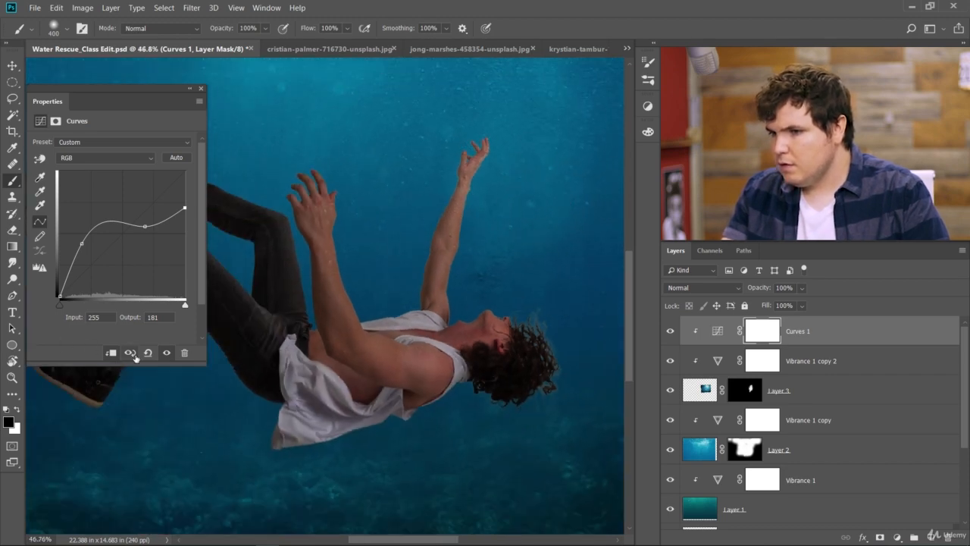
pyautogui.click(166, 353)
pyautogui.click(166, 354)
pyautogui.click(166, 353)
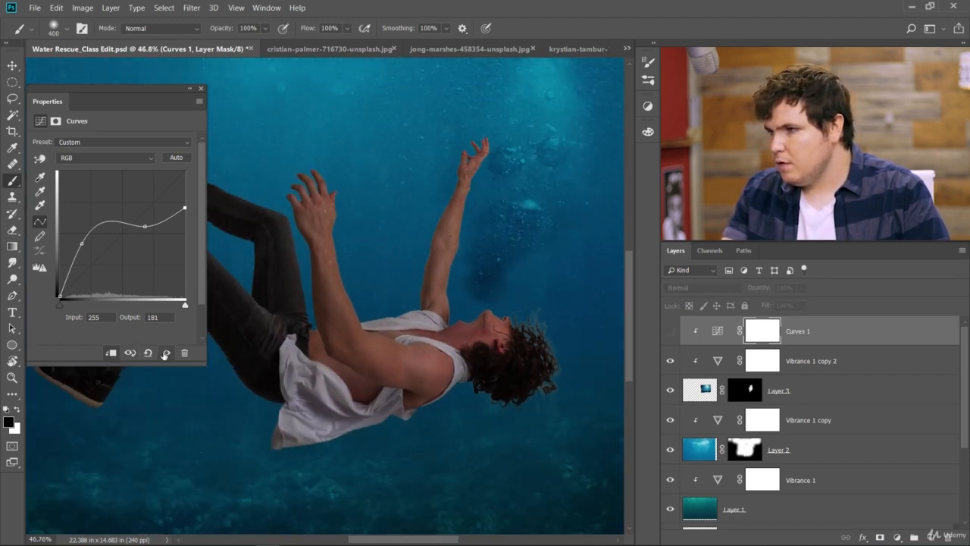
pyautogui.click(166, 353)
pyautogui.moveTo(183, 207); pyautogui.dragTo(199, 160)
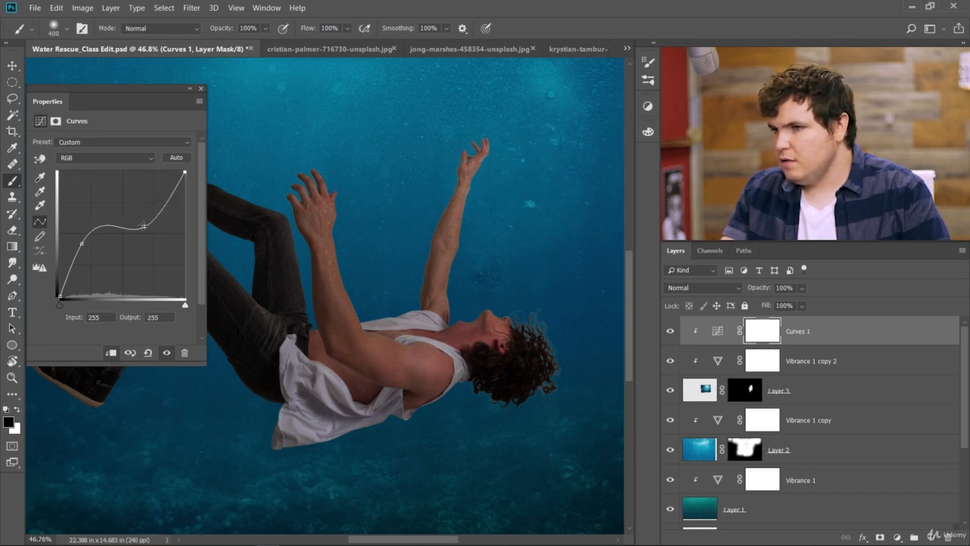
# Step: Try the upper point of the bubble layer's Curves at input 122, output 169, keeping the white point at 255
pyautogui.moveTo(143, 226); pyautogui.dragTo(118, 212)
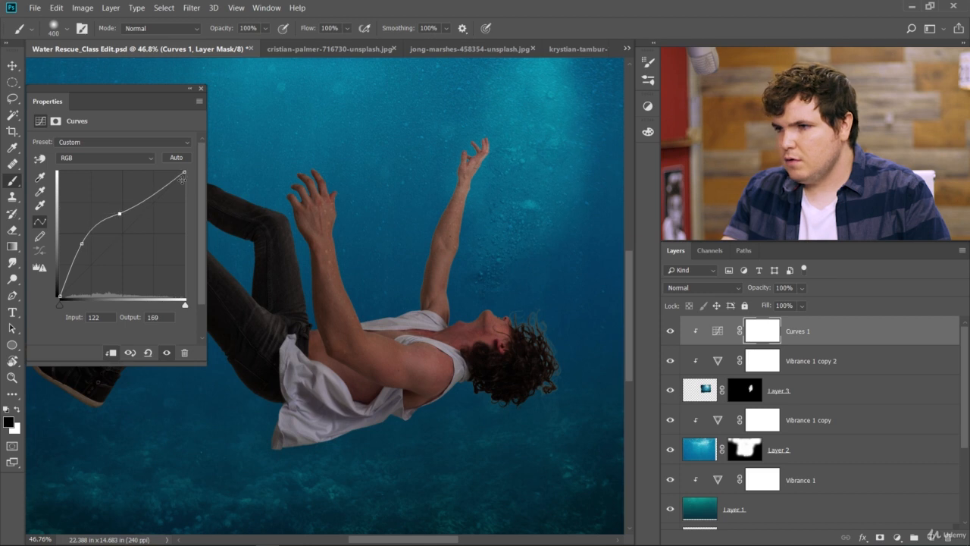
pyautogui.moveTo(184, 171)
pyautogui.mouseDown()
pyautogui.moveTo(186, 191)
pyautogui.moveTo(187, 157)
pyautogui.mouseUp()
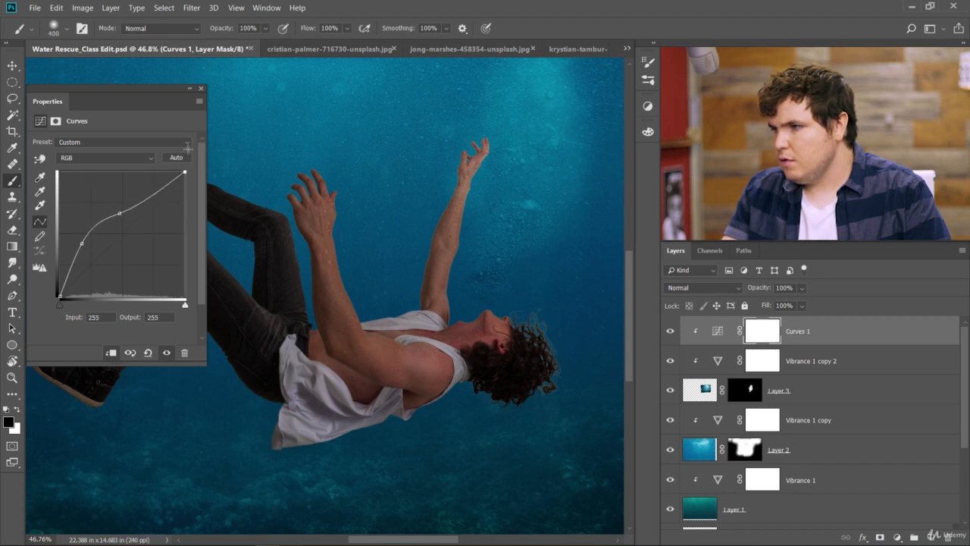
pyautogui.scroll(-2, 165, 246)
pyautogui.scroll(-4, 409, 286)
pyautogui.scroll(1, 411, 288)
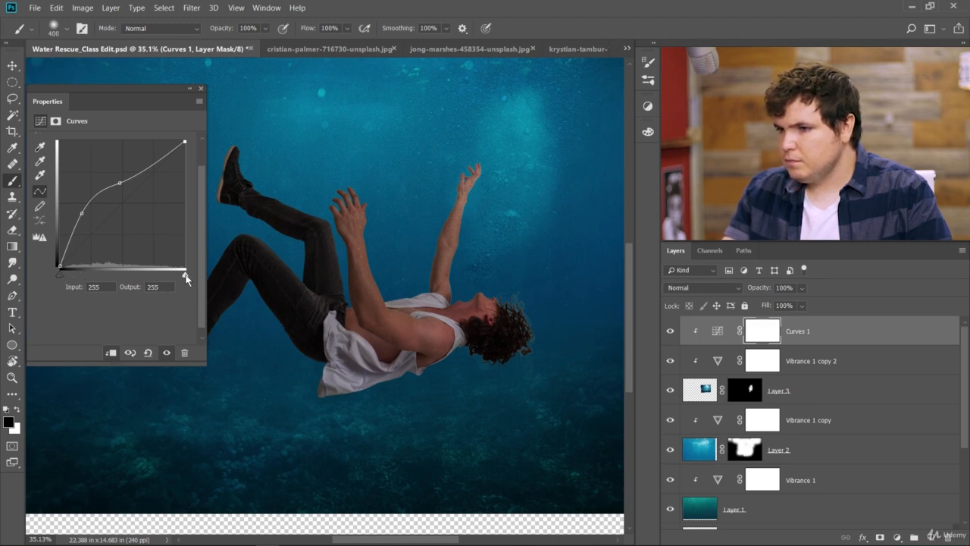
pyautogui.moveTo(183, 279); pyautogui.dragTo(221, 276)
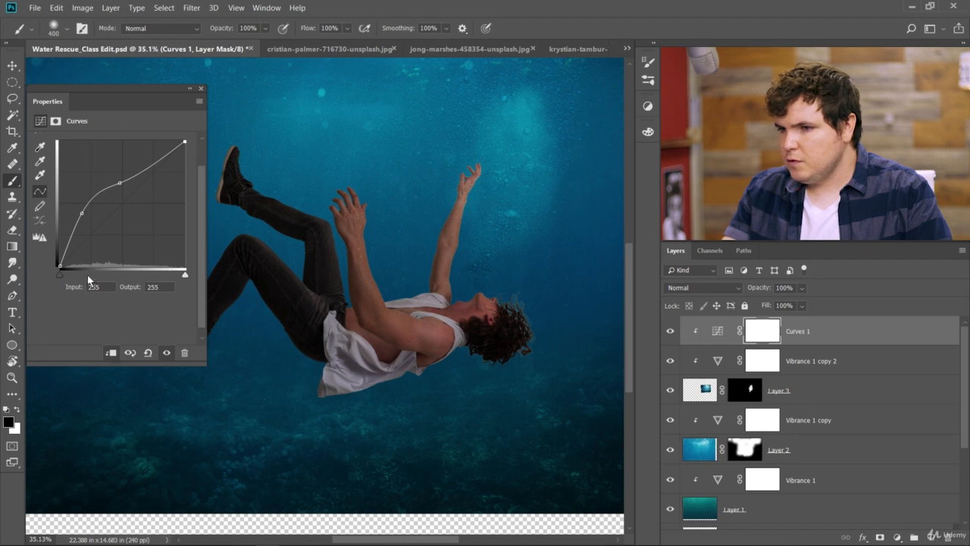
# Step: Nudge the Curves' lower point and set the upper point to input 149, output 155
pyautogui.moveTo(59, 275)
pyautogui.mouseDown()
pyautogui.moveTo(72, 273)
pyautogui.moveTo(50, 278)
pyautogui.mouseUp()
pyautogui.moveTo(82, 212); pyautogui.dragTo(138, 189)
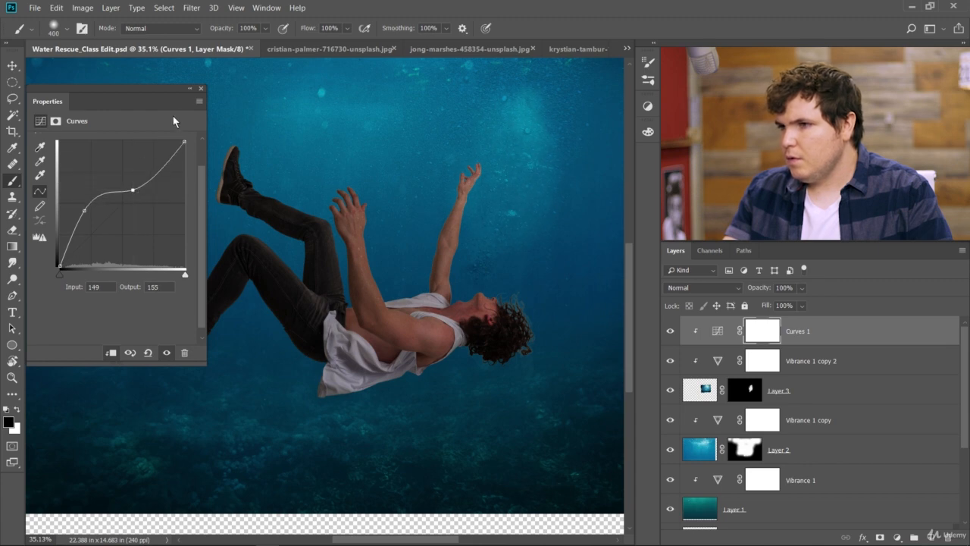
pyautogui.click(201, 90)
# Step: Compare the bubbles above the figure's face with the Curves 1 adjustment hidden and shown
pyautogui.scroll(-8, 482, 205)
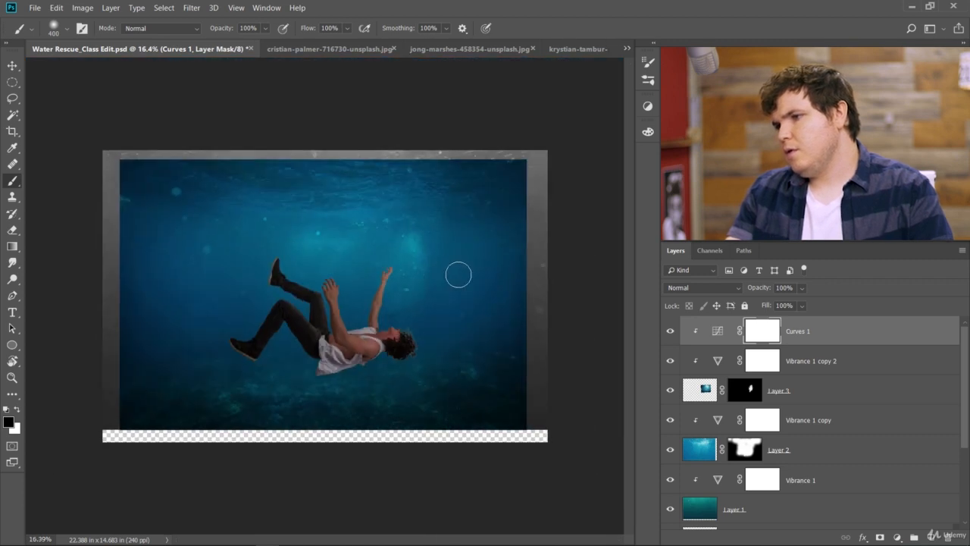
pyautogui.scroll(8, 447, 270)
pyautogui.scroll(5, 465, 254)
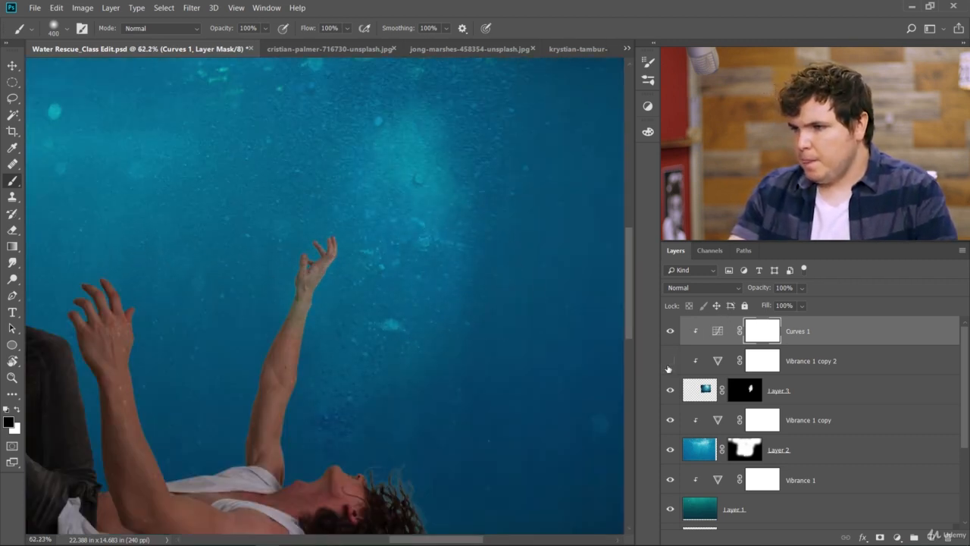
pyautogui.click(670, 333)
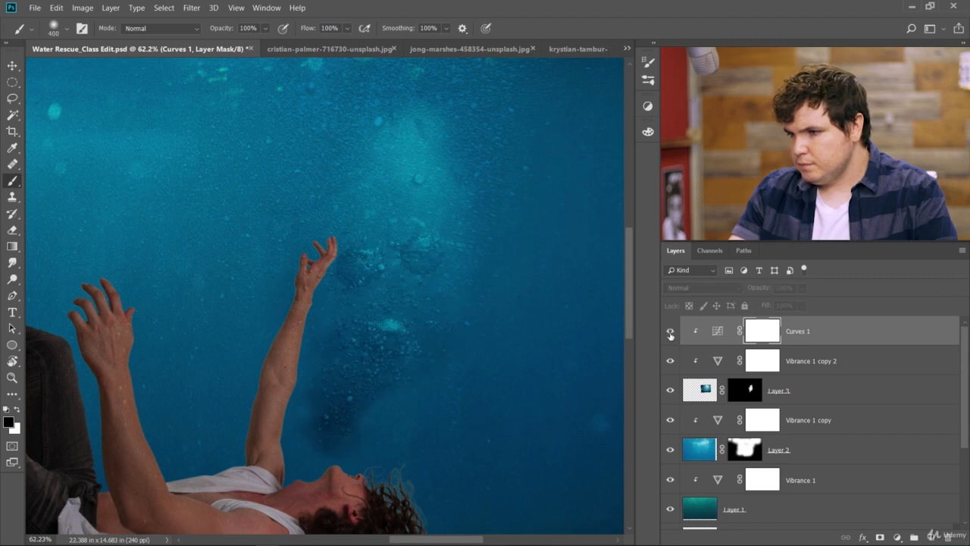
pyautogui.click(670, 333)
pyautogui.click(670, 333)
pyautogui.click(670, 332)
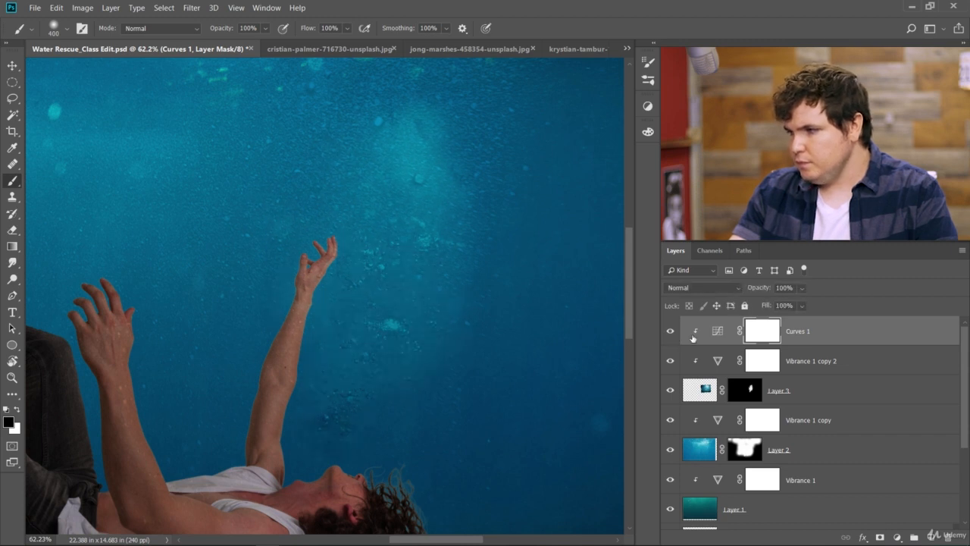
# Step: Reopen Curves 1 and set its lower point to input 54, output 99 and its upper point to input 174, output 158
pyautogui.doubleClick(725, 338)
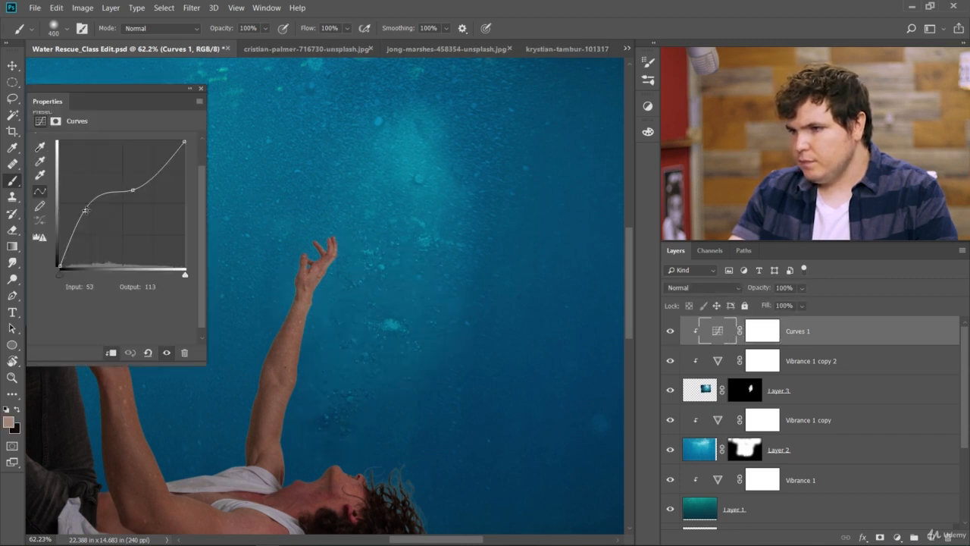
pyautogui.moveTo(85, 210); pyautogui.dragTo(87, 218)
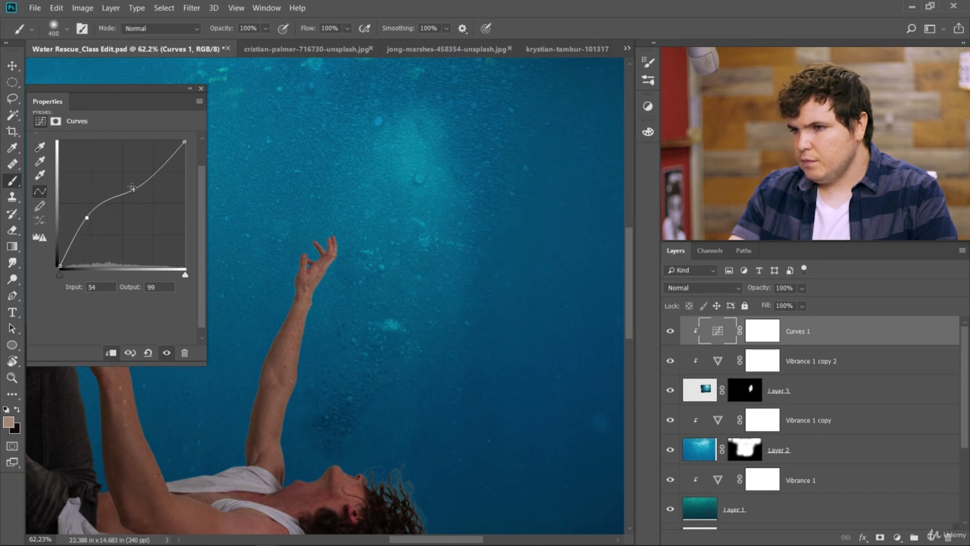
pyautogui.moveTo(132, 188)
pyautogui.mouseDown()
pyautogui.moveTo(129, 174)
pyautogui.moveTo(142, 185)
pyautogui.mouseUp()
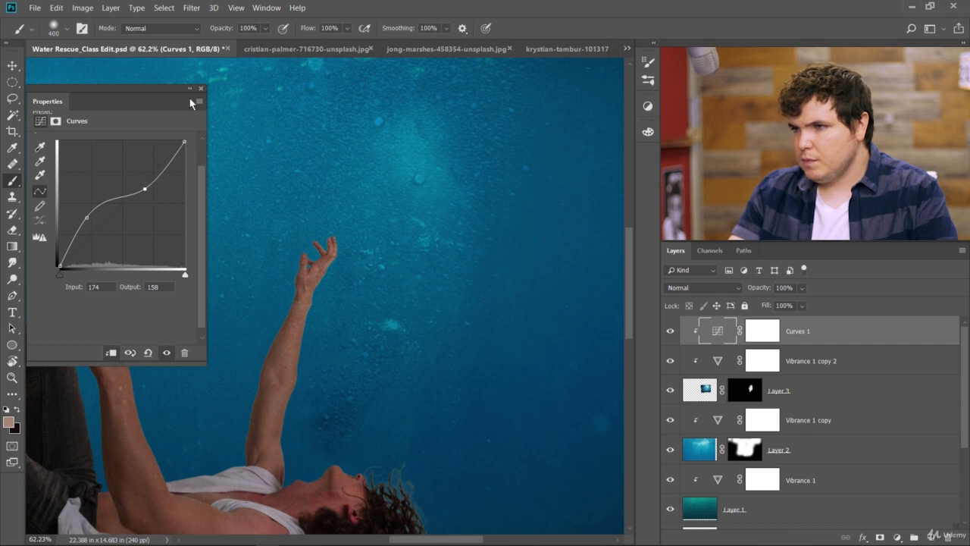
pyautogui.click(200, 90)
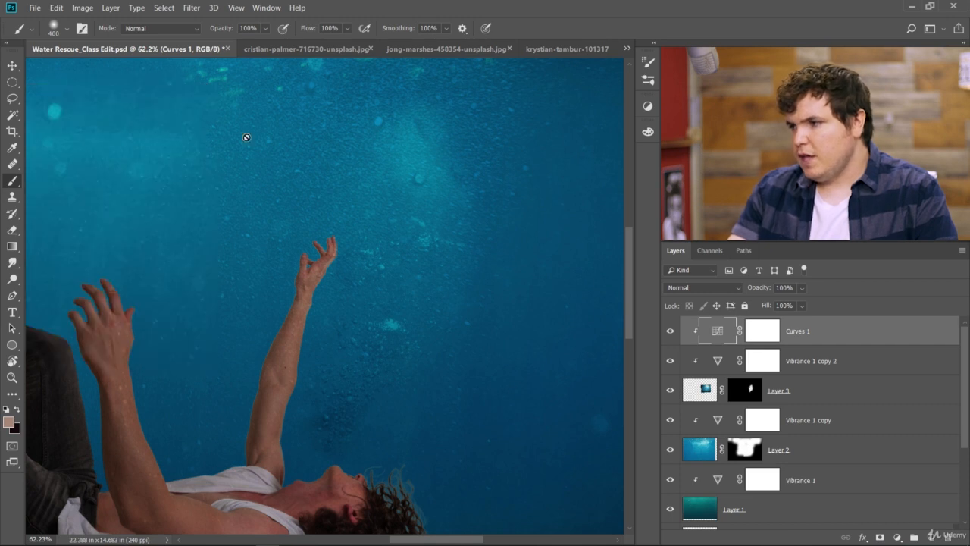
pyautogui.scroll(-3, 416, 354)
pyautogui.scroll(2, 429, 342)
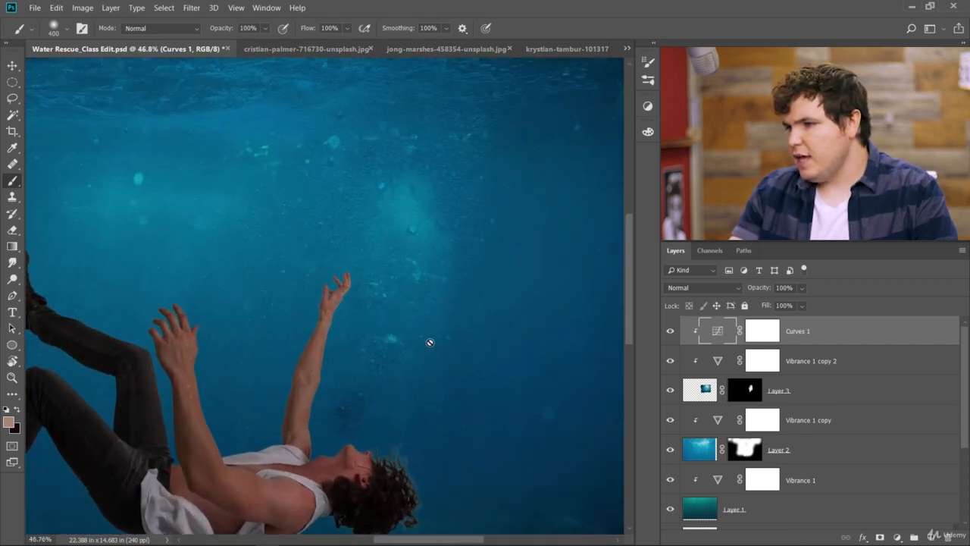
# Step: Dodge the Shadows of the Layer 3 bubble image with a 250 px brush at 51% exposure to lighten the dark bubbles above the face
pyautogui.click(681, 387)
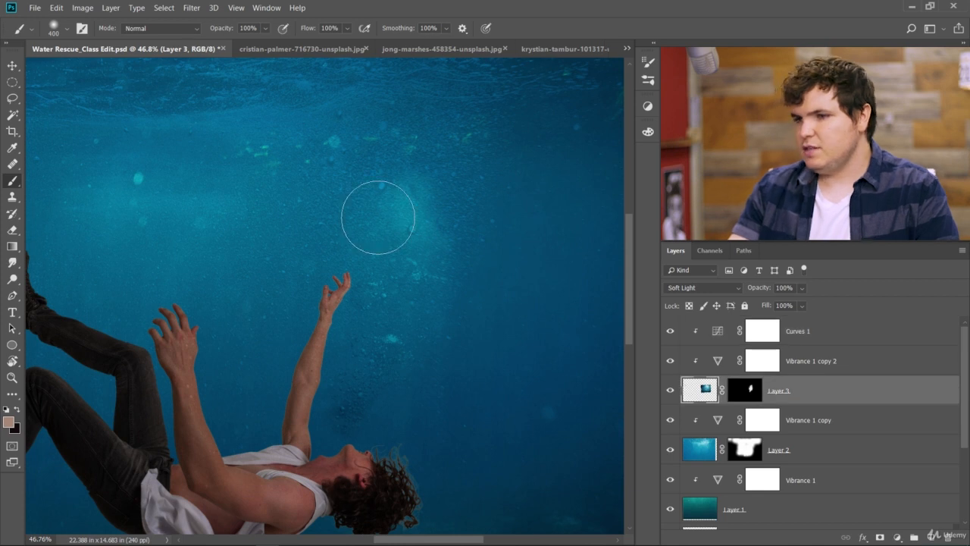
pyautogui.click(13, 280)
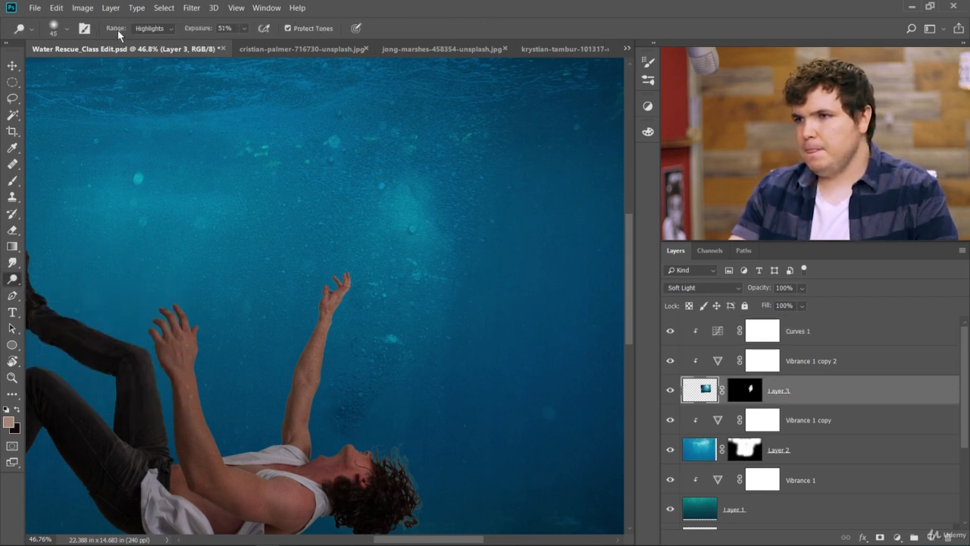
pyautogui.click(150, 28)
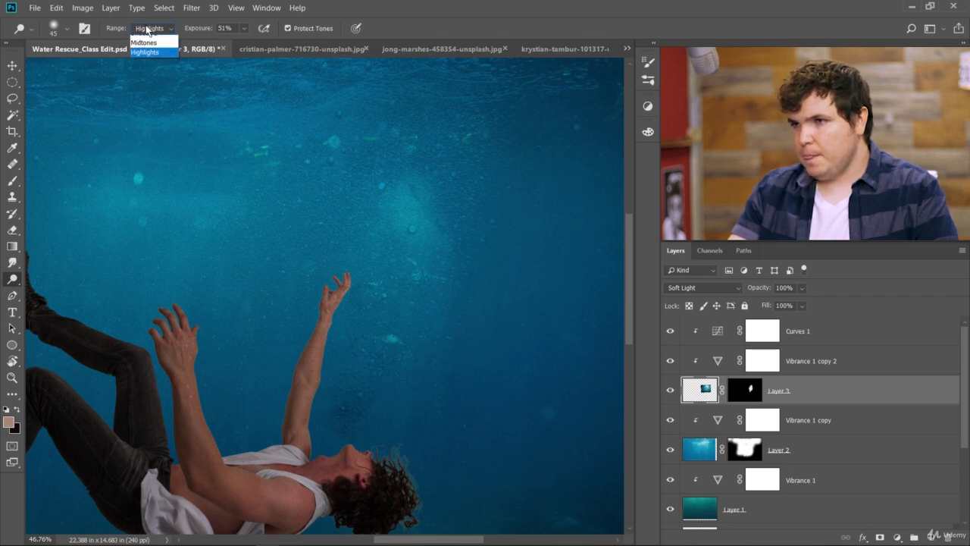
pyautogui.click(152, 39)
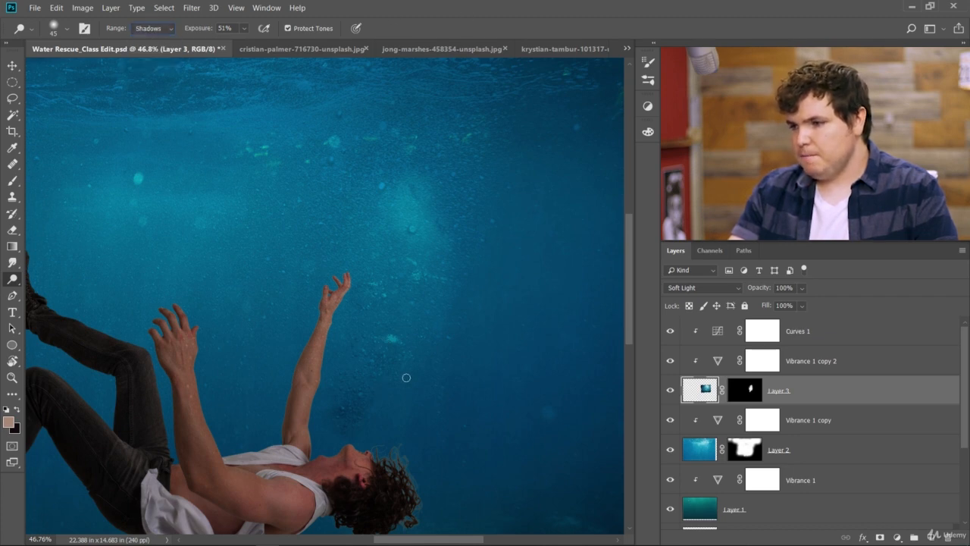
pyautogui.press(']')
pyautogui.press(']')
pyautogui.press(']')
pyautogui.press(']')
pyautogui.press(']')
pyautogui.press(']')
pyautogui.press(']')
pyautogui.press(']')
pyautogui.press(']')
pyautogui.press(']')
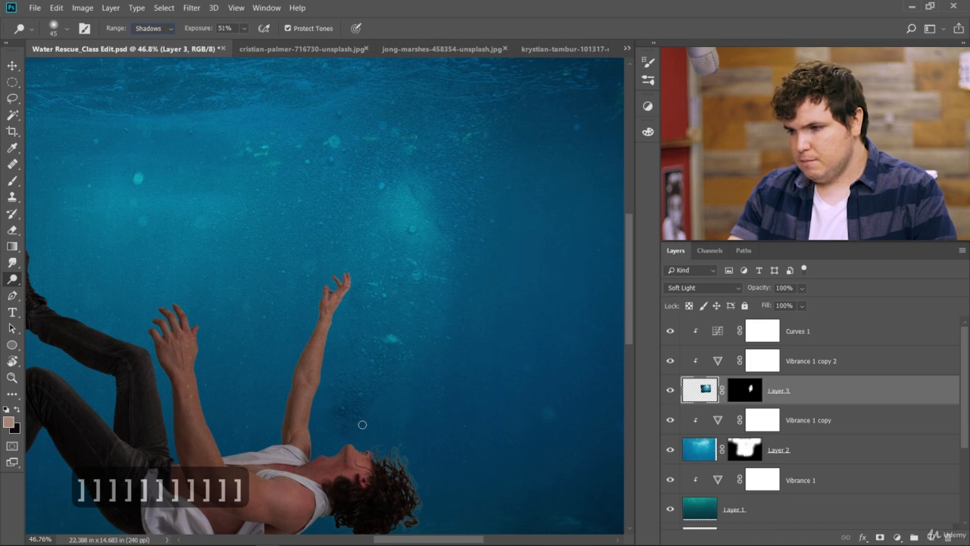
pyautogui.press(']')
pyautogui.press(']')
pyautogui.press(']')
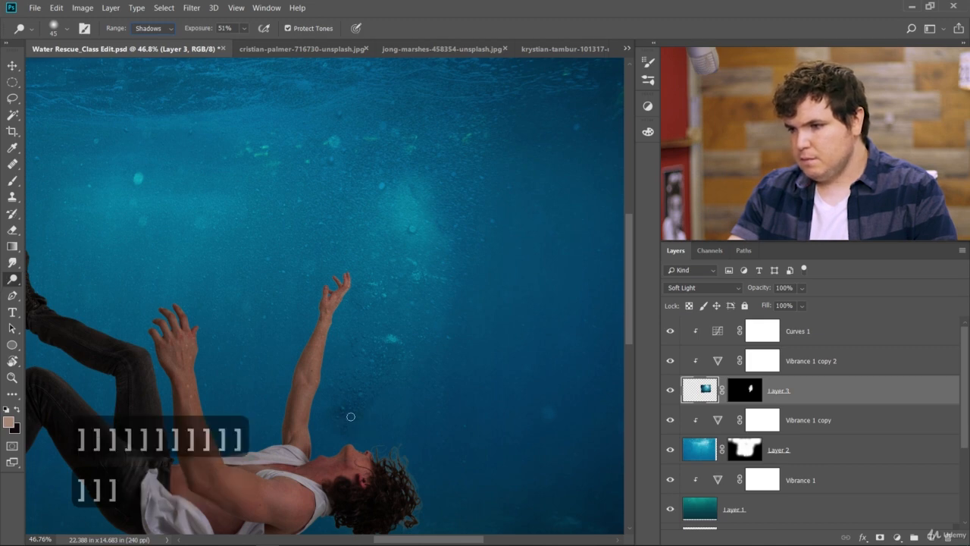
pyautogui.click(66, 30)
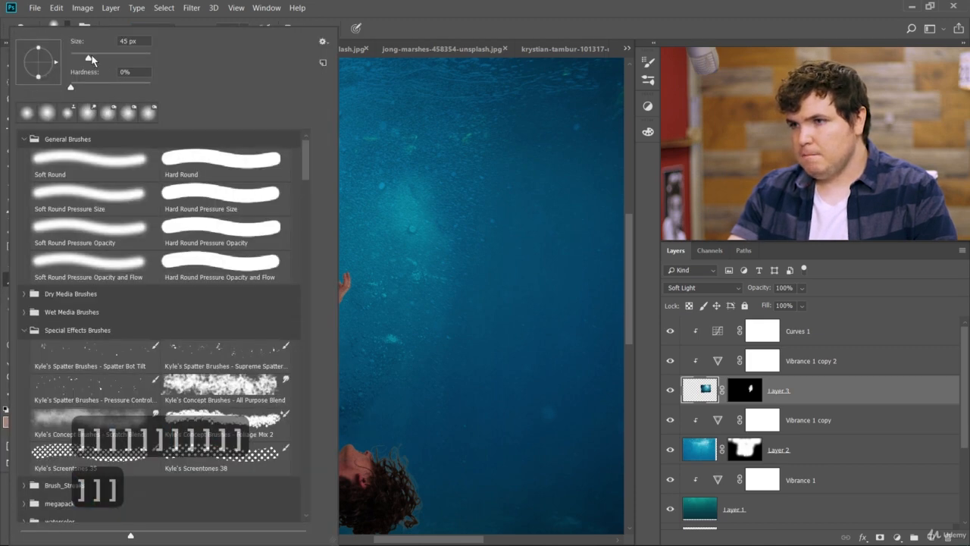
pyautogui.click(370, 353)
pyautogui.press(']')
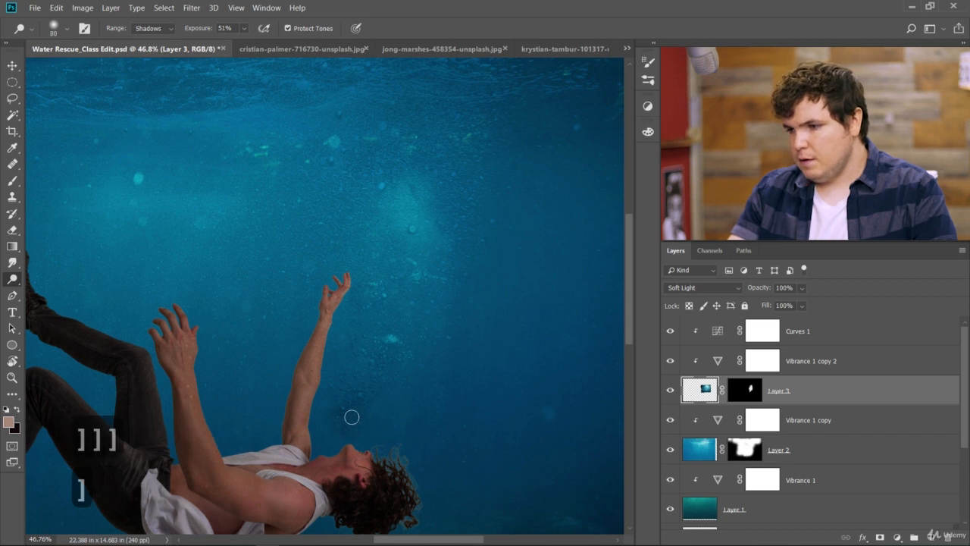
pyautogui.press(']')
pyautogui.press(']')
pyautogui.press(']')
pyautogui.press(']')
pyautogui.press(']')
pyautogui.press(']')
pyautogui.press(']')
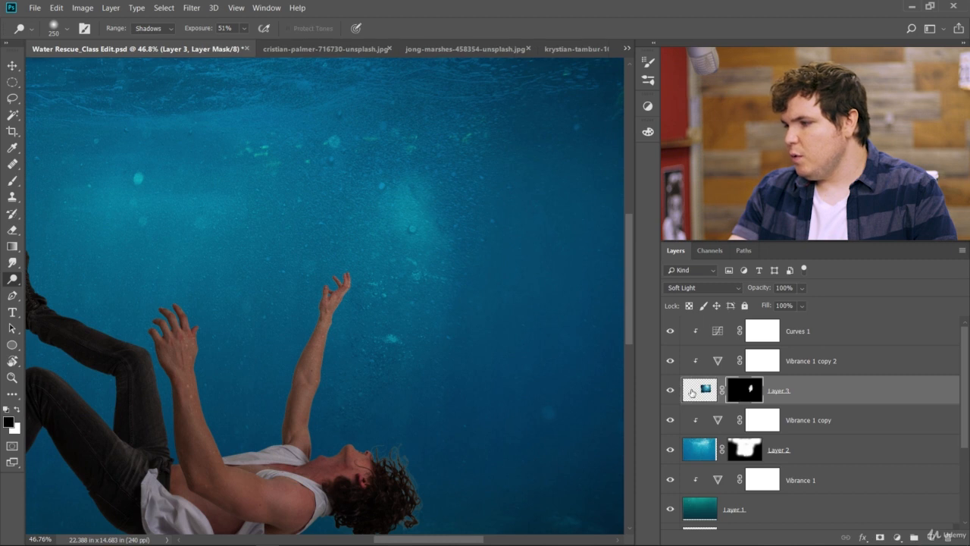
# Step: Burn the Highlights of the Layer 3 image with a 500 px brush at 53% exposure to darken the bright glow above the raised hand
pyautogui.rightClick(19, 282)
pyautogui.click(43, 290)
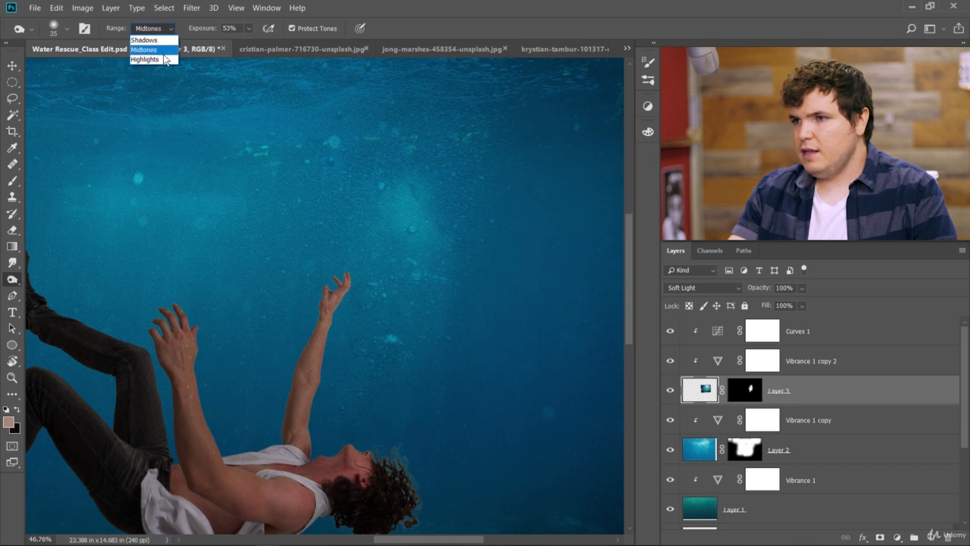
pyautogui.press(']')
pyautogui.press(']')
pyautogui.press(']')
pyautogui.press(']')
pyautogui.press(']')
pyautogui.press(']')
pyautogui.press(']')
pyautogui.press(']')
pyautogui.press(']')
pyautogui.press(']')
pyautogui.press(']')
pyautogui.press(']')
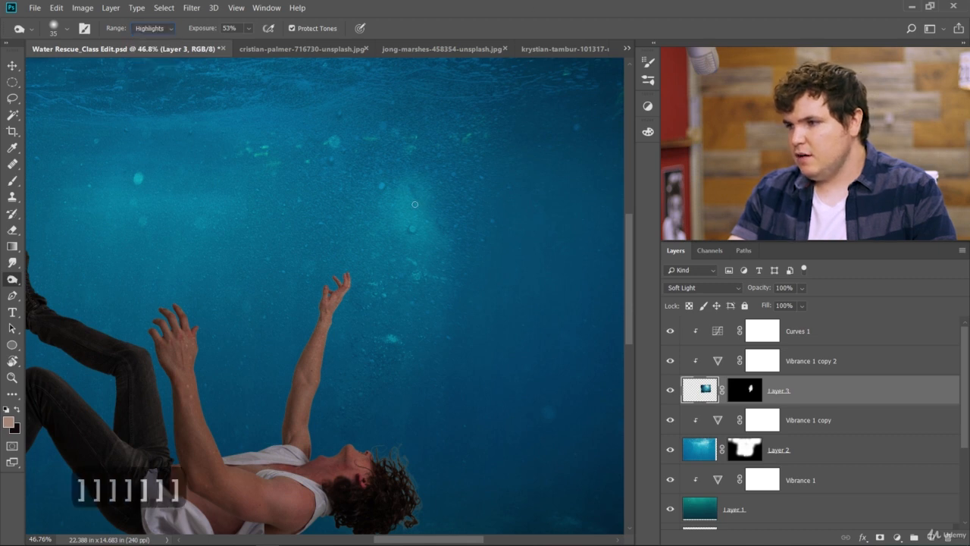
pyautogui.press(']')
pyautogui.press(']')
pyautogui.press(']')
pyautogui.press(']')
pyautogui.press(']')
pyautogui.press(']')
pyautogui.press(']')
pyautogui.press(']')
pyautogui.press(']')
pyautogui.press(']')
pyautogui.press(']')
pyautogui.press(']')
pyautogui.press(']')
pyautogui.press(']')
pyautogui.press(']')
pyautogui.press(']')
pyautogui.press(']')
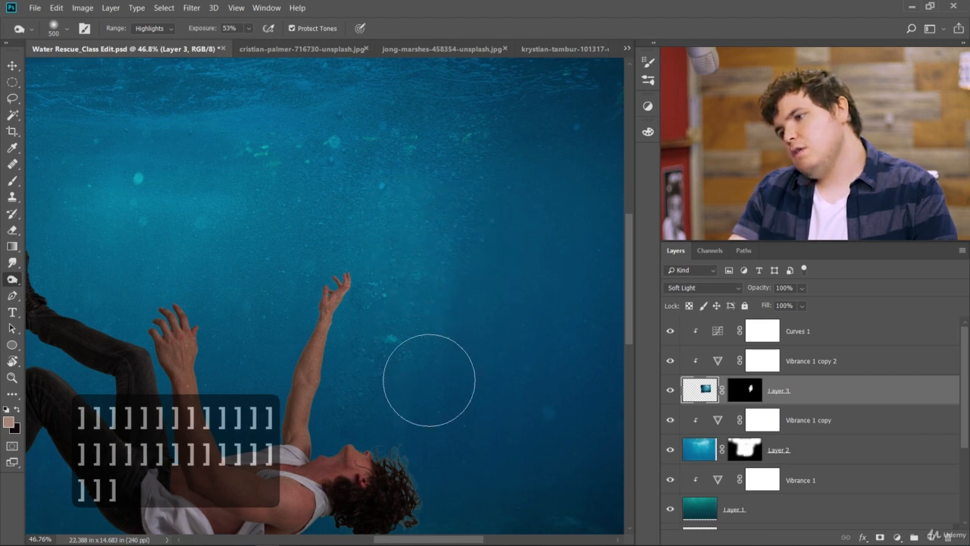
# Step: Inspect the bubbles up close and reduce Layer 3's opacity to 66%
pyautogui.scroll(-5, 492, 368)
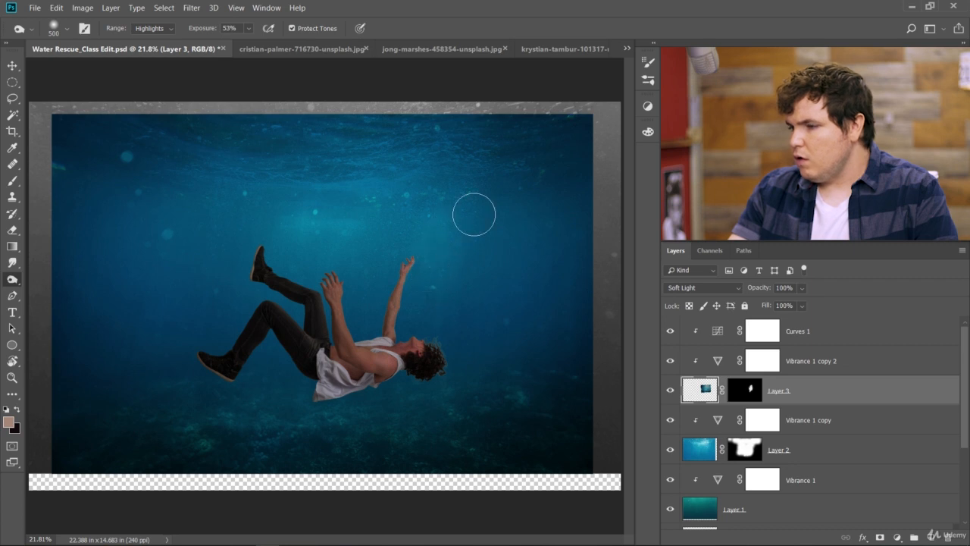
pyautogui.scroll(-1, 501, 286)
pyautogui.scroll(6, 455, 288)
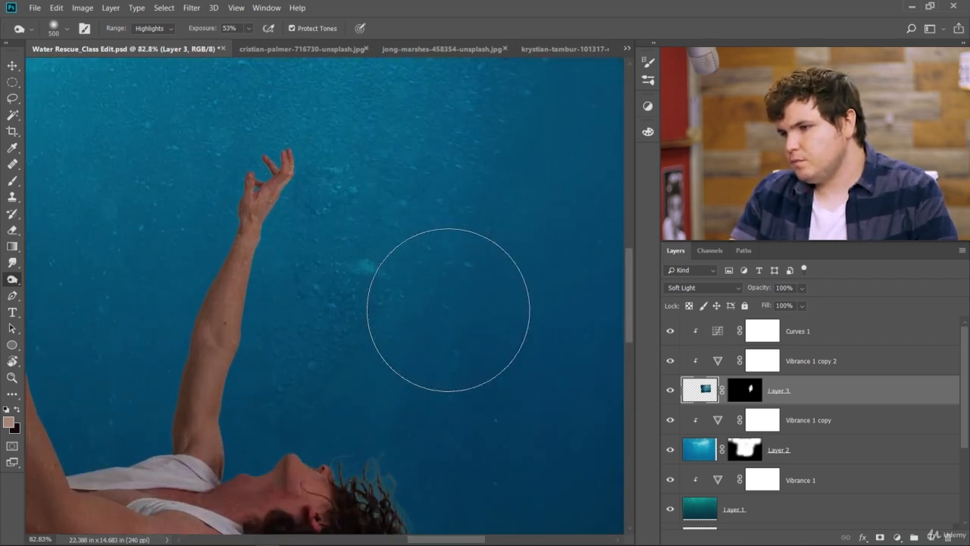
pyautogui.scroll(5, 448, 309)
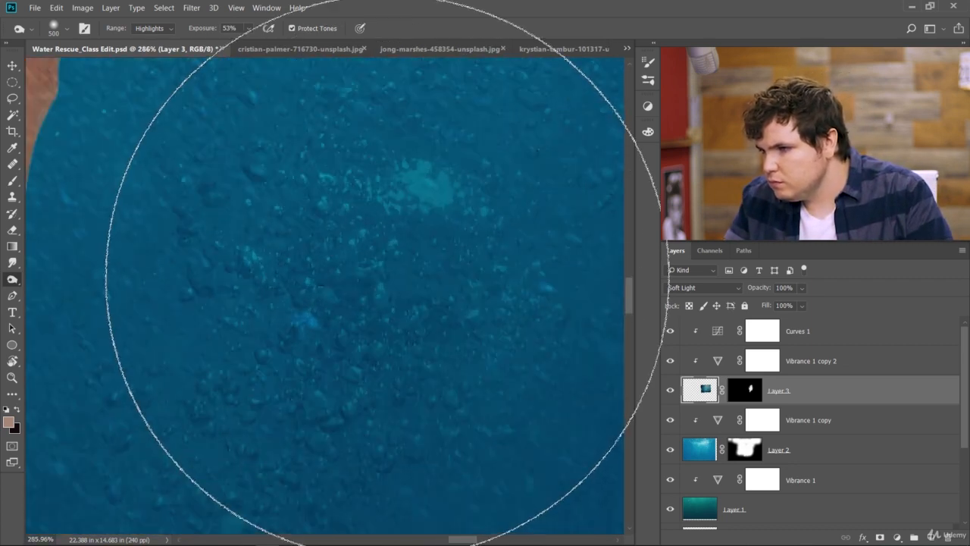
pyautogui.scroll(-3, 379, 281)
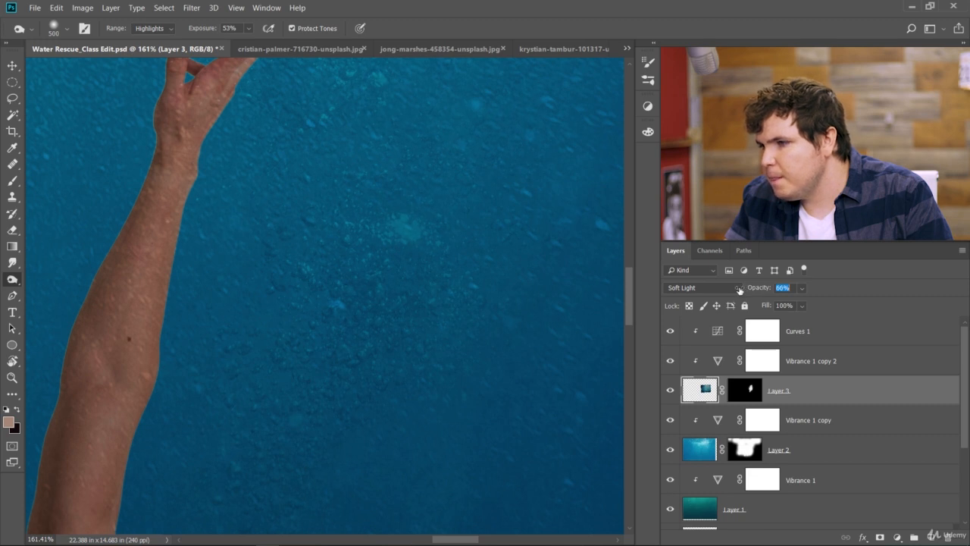
pyautogui.scroll(-5, 250, 303)
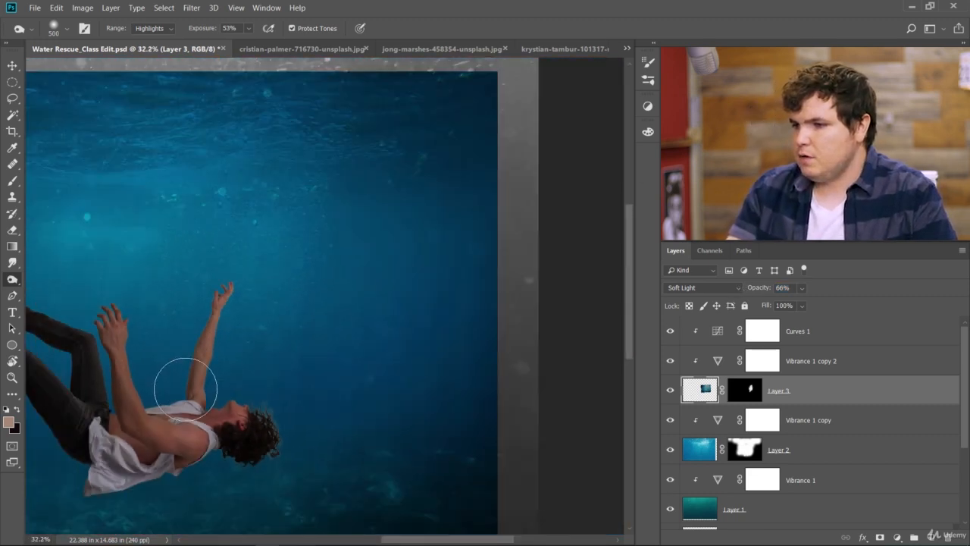
pyautogui.scroll(-2, 185, 388)
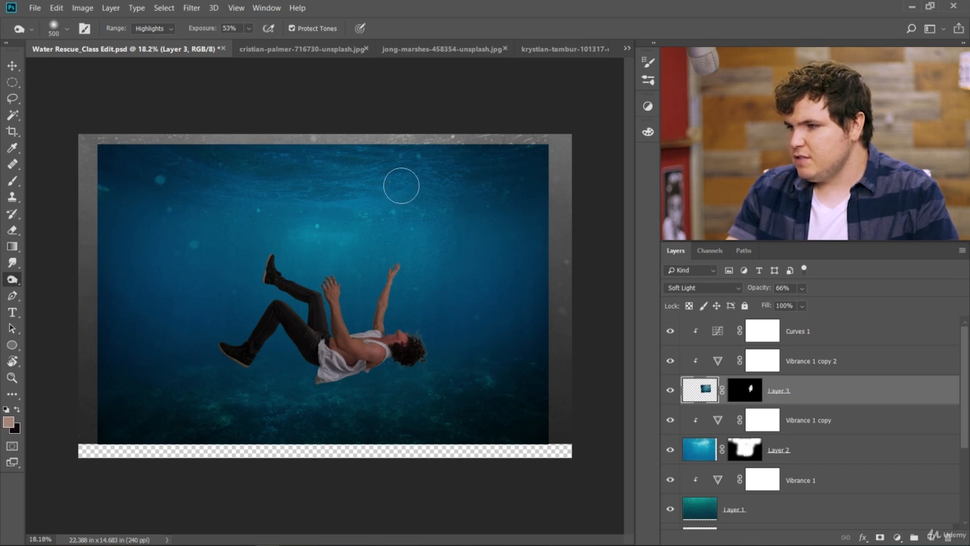
# Step: Try a stroke on Layer 3's mask with the Burn brush enlarged to 1000 px, and undo it
pyautogui.click(749, 394)
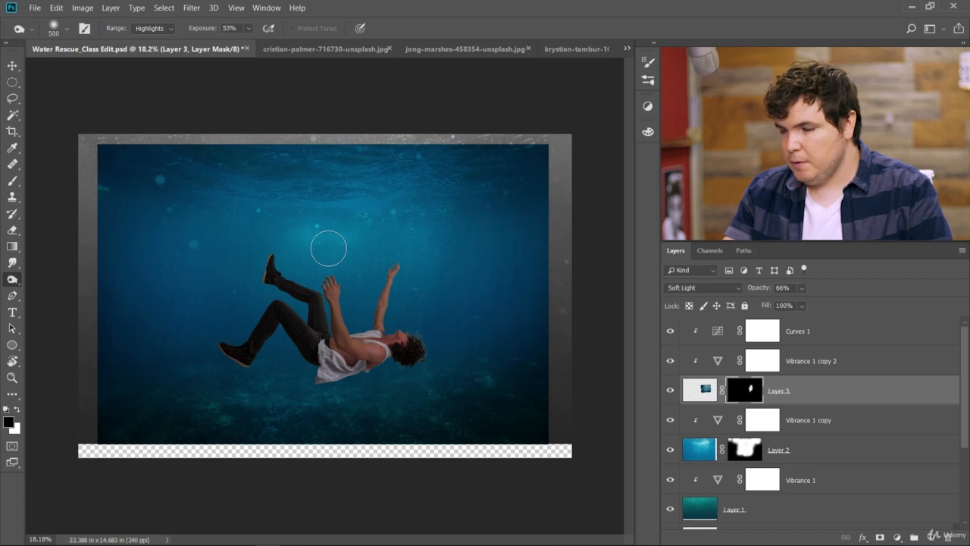
pyautogui.press(']')
pyautogui.press(']')
pyautogui.press(']')
pyautogui.press(']')
pyautogui.press(']')
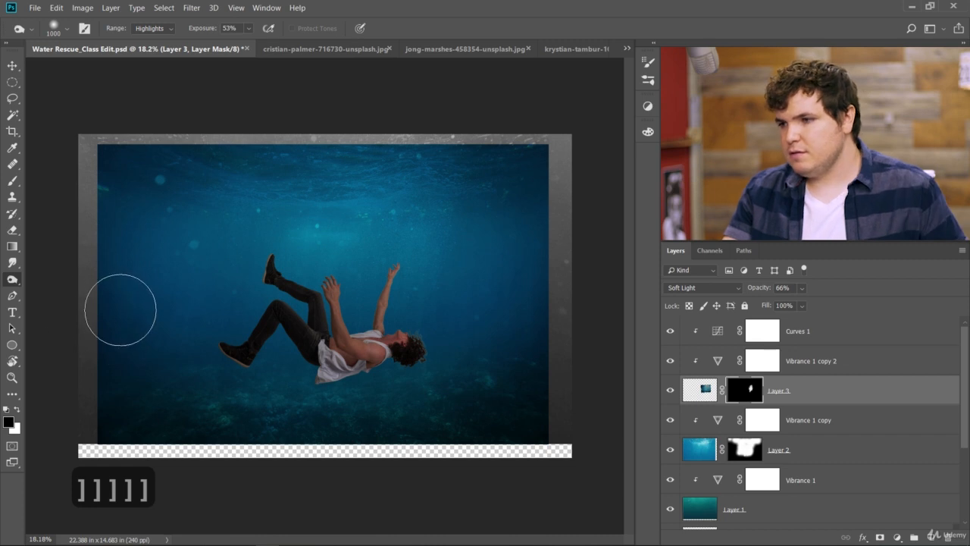
pyautogui.hotkey('ctrl', 'z')
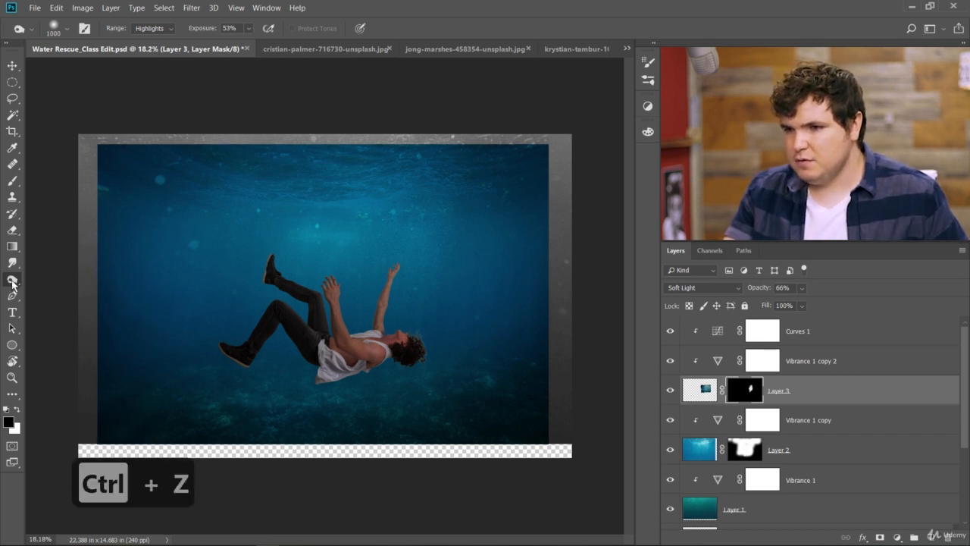
# Step: Paint black on Layer 3's mask with a 1300 px brush to hide the outer edges of the bubbles beside the raised hand
pyautogui.click(13, 186)
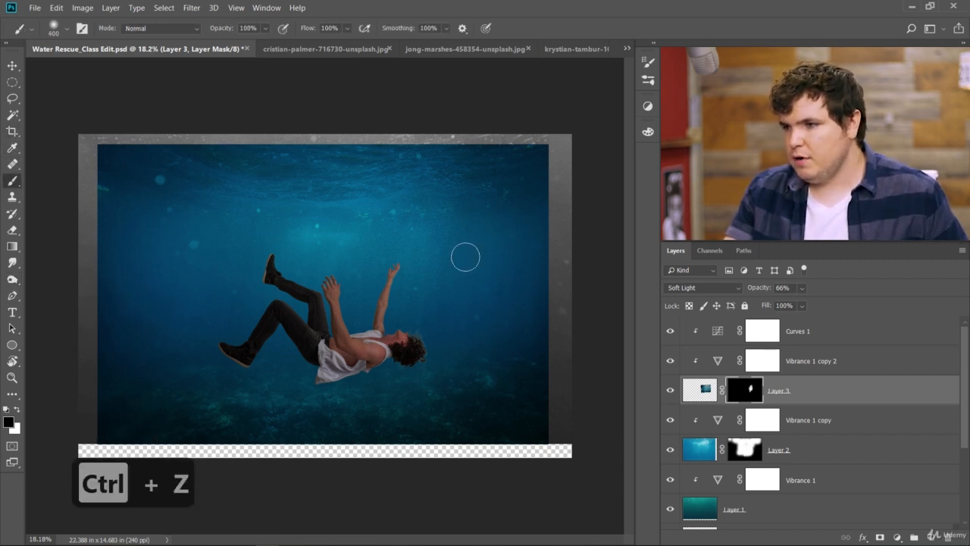
pyautogui.press(']')
pyautogui.press(']')
pyautogui.press(']')
pyautogui.press(']')
pyautogui.press(']')
pyautogui.press(']')
pyautogui.press(']')
pyautogui.press(']')
pyautogui.press(']')
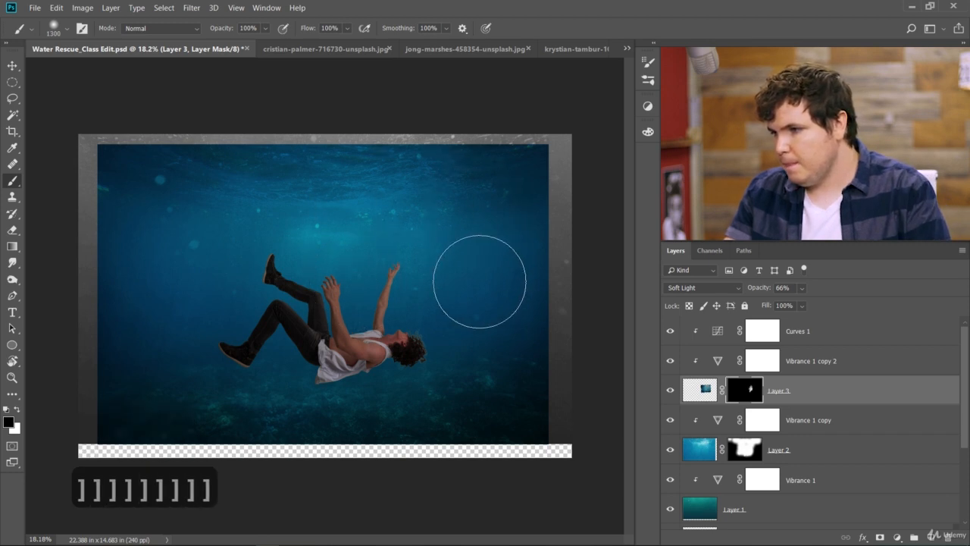
pyautogui.scroll(5, 471, 311)
pyautogui.scroll(7, 470, 307)
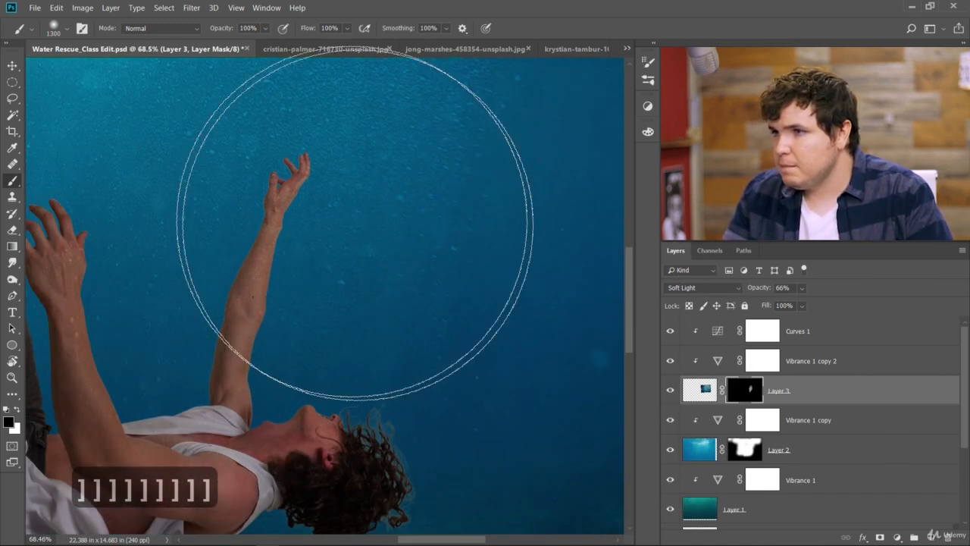
# Step: Compare the image with Layer 3 hidden and shown, and raise Layer 3's opacity to 100%
pyautogui.click(12, 65)
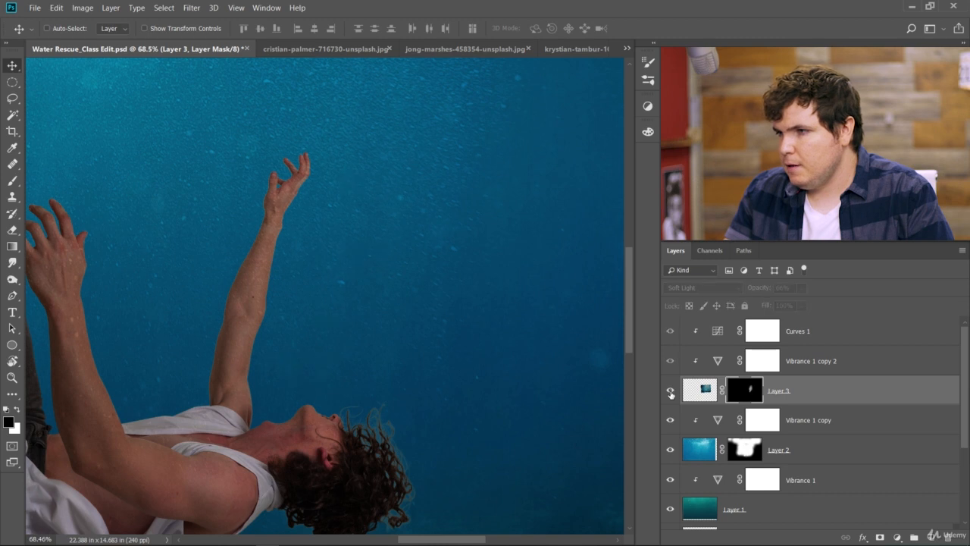
pyautogui.scroll(-2, 467, 385)
pyautogui.scroll(-1, 467, 385)
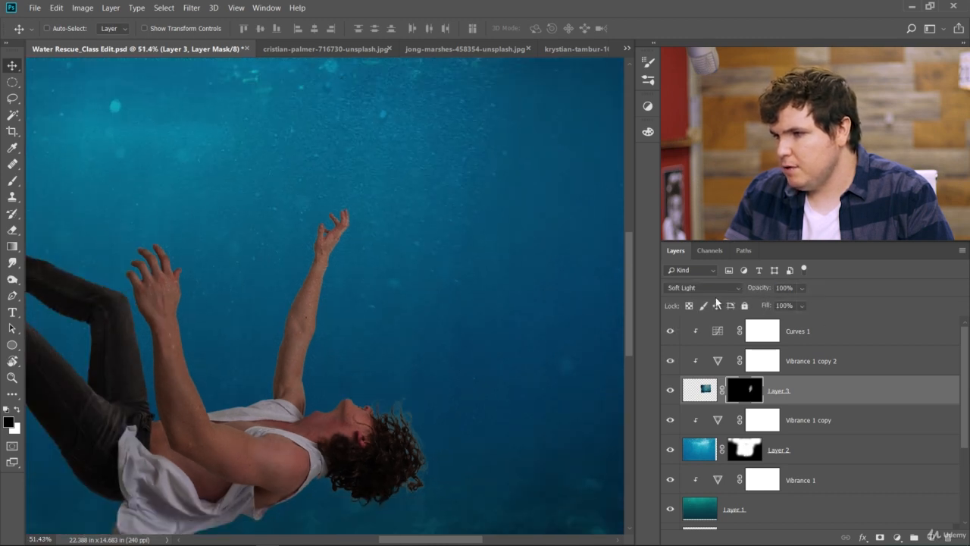
pyautogui.scroll(-4, 502, 365)
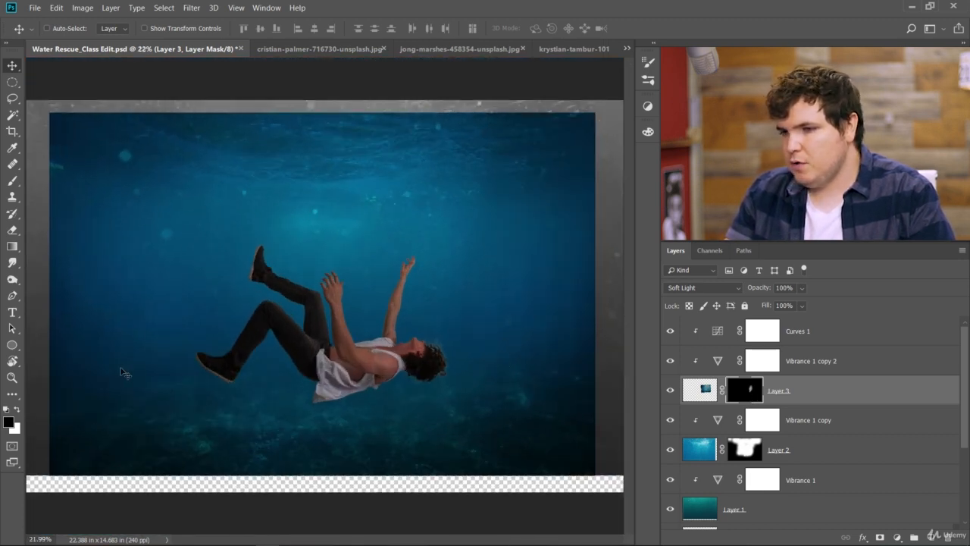
# Step: Paint white on Layer 3's mask with a 250 px brush at 28% opacity to bring back bubbles above the face, and switch to black
pyautogui.click(12, 181)
pyautogui.press(']')
pyautogui.press(']')
pyautogui.press(']')
pyautogui.press(']')
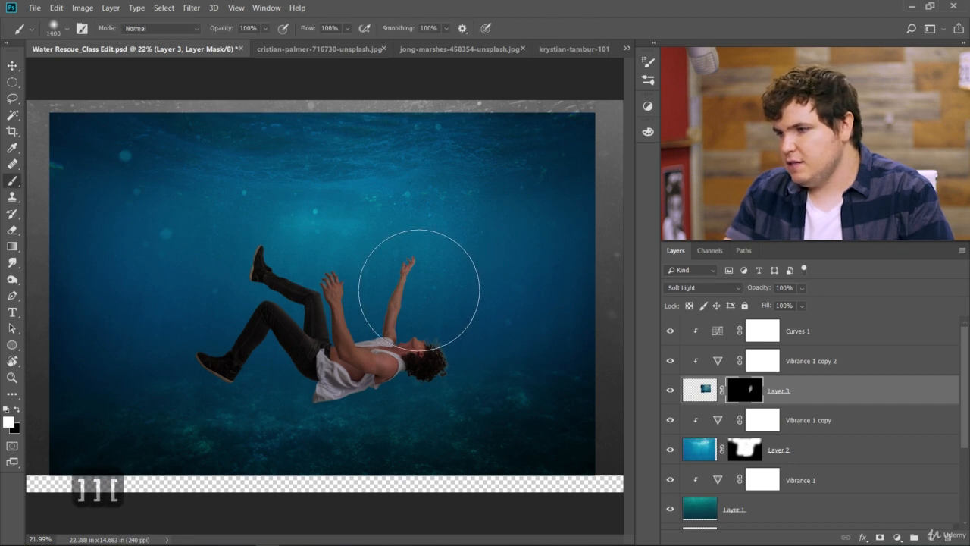
pyautogui.press('[')
pyautogui.press('[')
pyautogui.press('[')
pyautogui.press('[')
pyautogui.press('[')
pyautogui.press('[')
pyautogui.press('[')
pyautogui.press('[')
pyautogui.press('[')
pyautogui.press('[')
pyautogui.press('[')
pyautogui.press('[')
pyautogui.press('[')
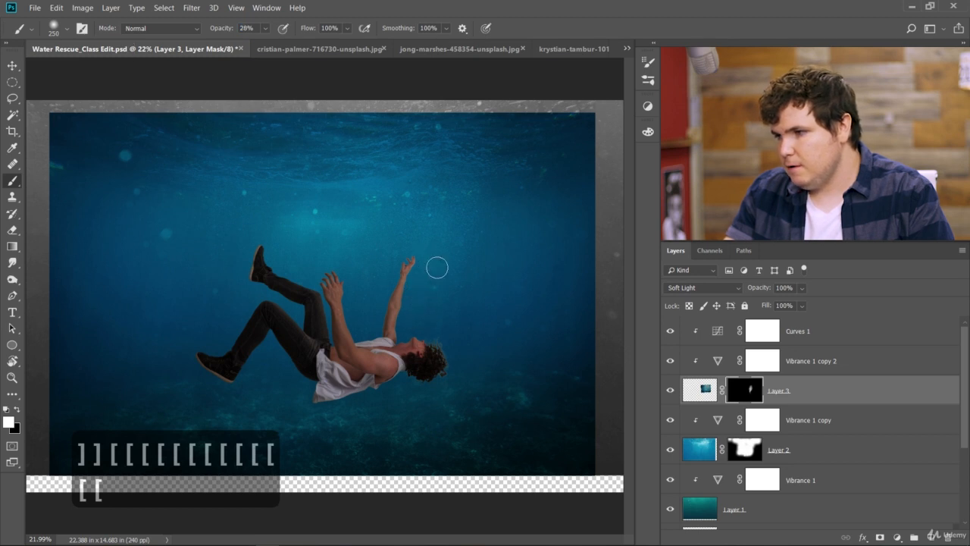
pyautogui.scroll(10, 425, 319)
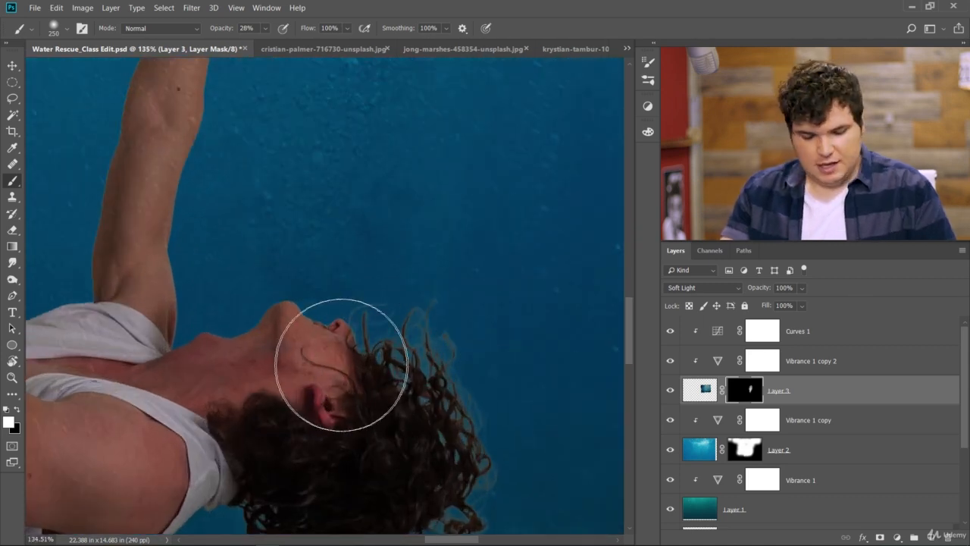
pyautogui.press('x')
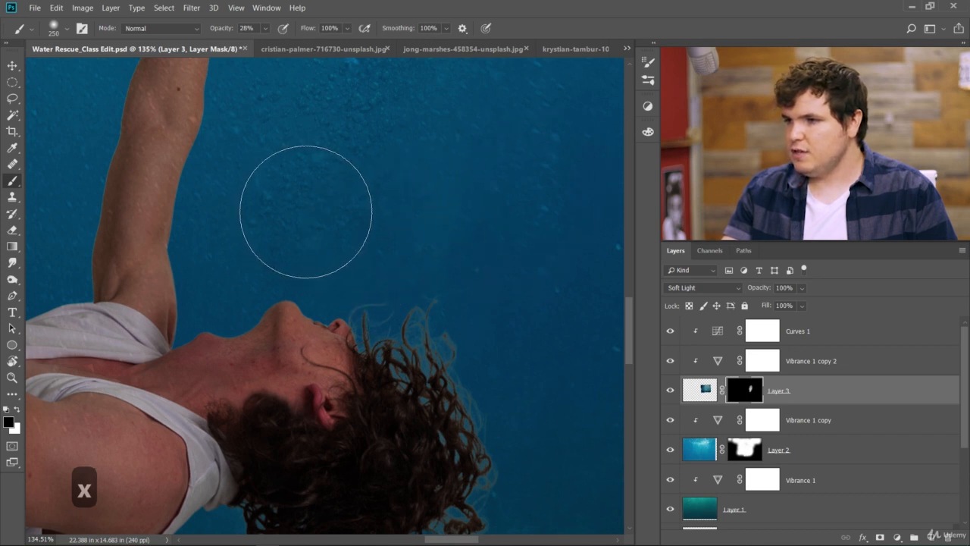
pyautogui.scroll(-5, 422, 310)
pyautogui.scroll(-3, 424, 338)
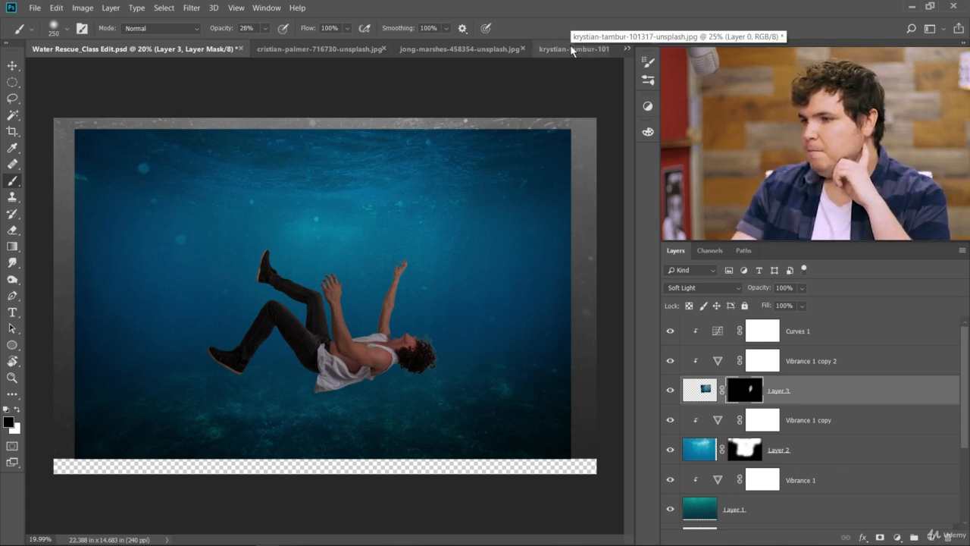
# Step: Show the hidden rescuer layer and move the rescuer slightly down, closer to the falling figure's hands
pyautogui.scroll(-4, 702, 425)
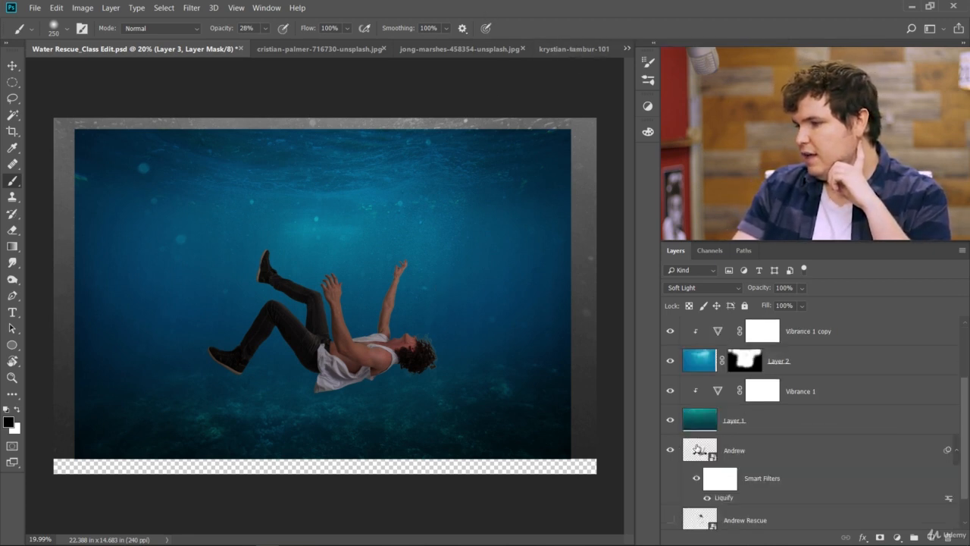
pyautogui.click(670, 486)
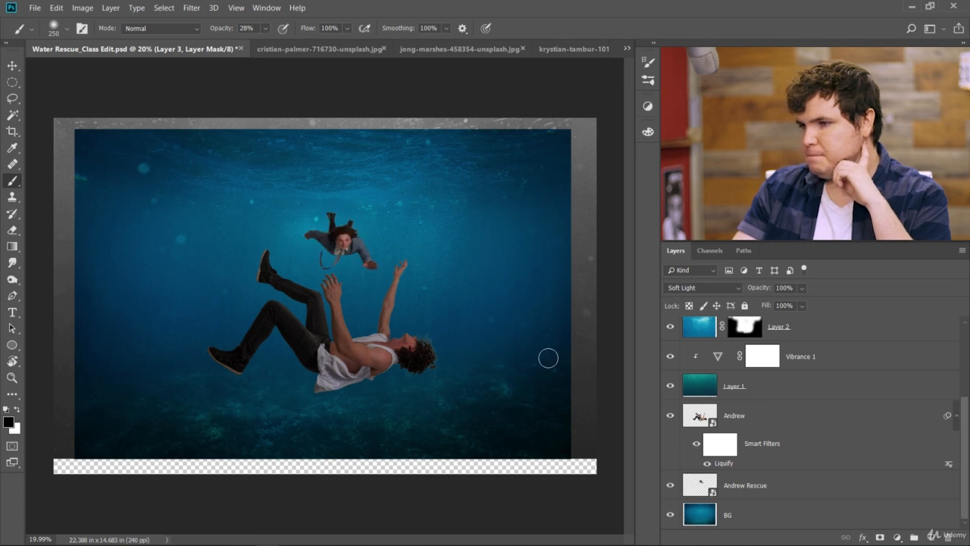
pyautogui.click(811, 491)
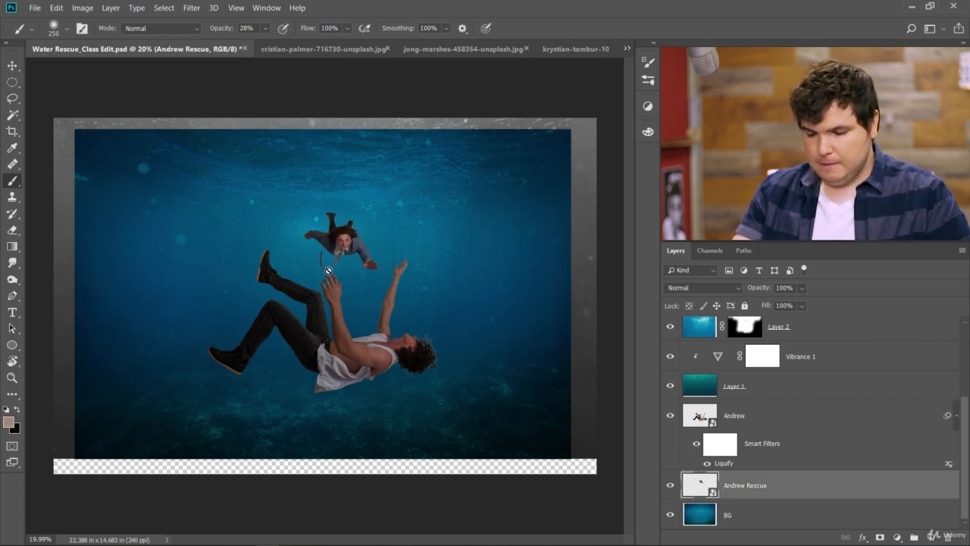
pyautogui.press('v')
pyautogui.moveTo(357, 238); pyautogui.dragTo(357, 256)
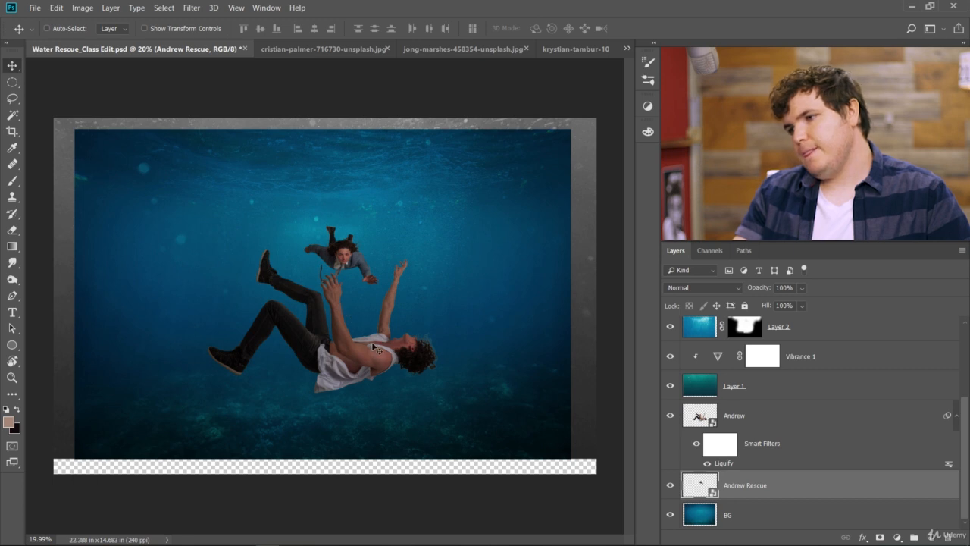
# Step: Close the two used source photos, the sunlit bubbles and the bright blue water surface, without saving their changes
pyautogui.scroll(2, 346, 314)
pyautogui.click(306, 49)
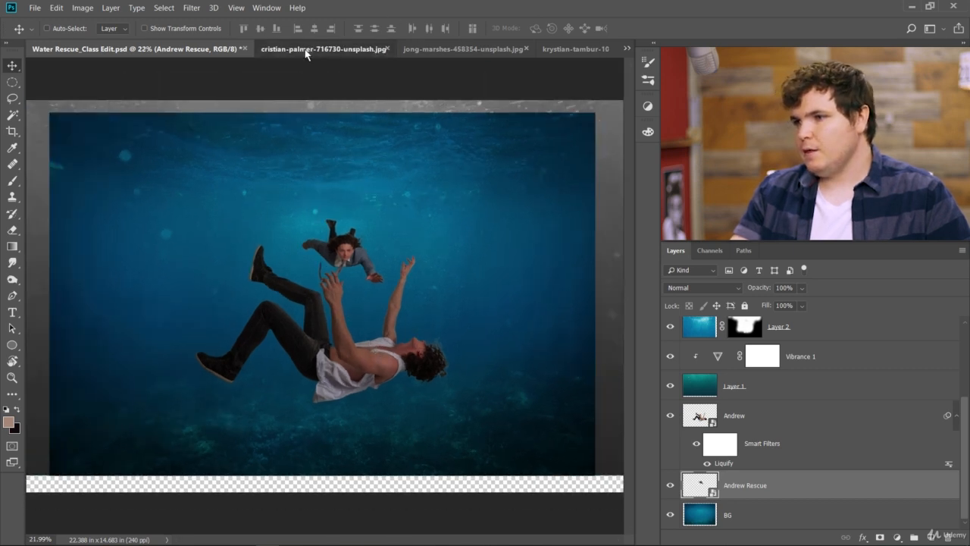
pyautogui.click(395, 50)
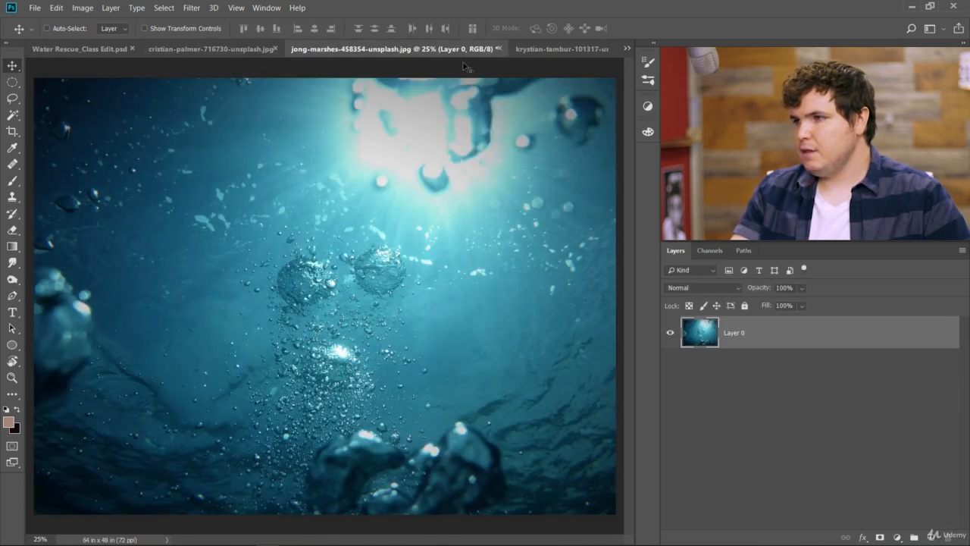
pyautogui.click(498, 48)
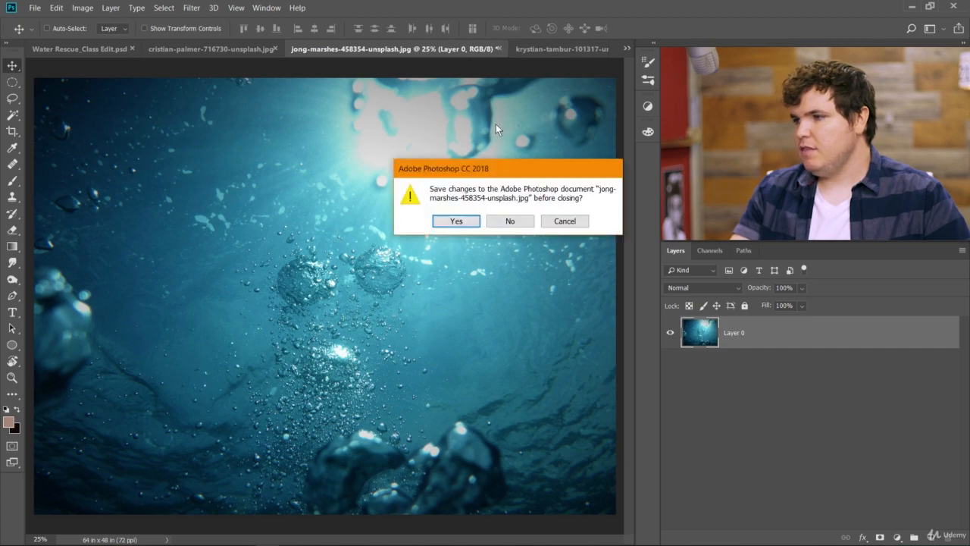
pyautogui.click(504, 222)
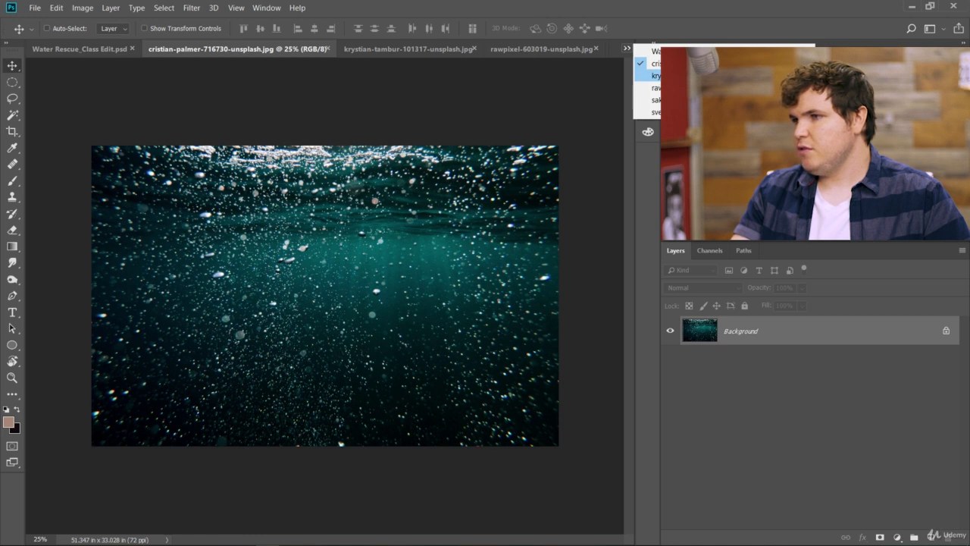
pyautogui.hotkey('ctrl', 'Tab')
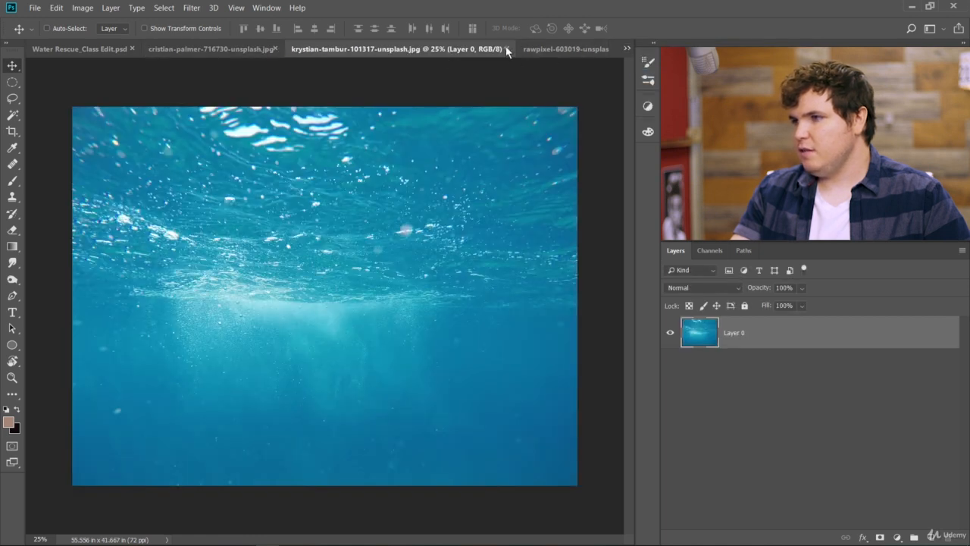
pyautogui.click(506, 48)
pyautogui.click(504, 220)
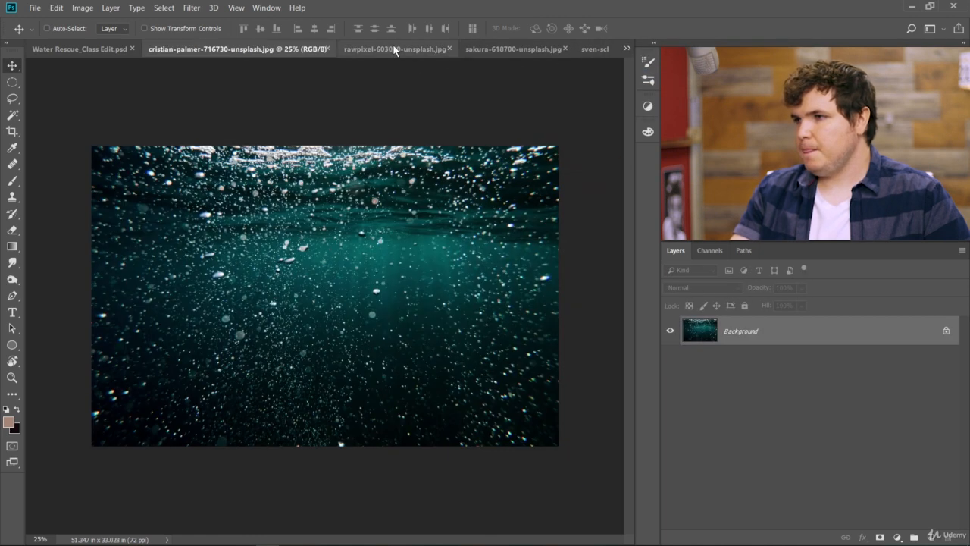
# Step: Look through the remaining open water texture photos and return to Water Rescue_Class Edit.psd
pyautogui.click(393, 49)
pyautogui.click(540, 51)
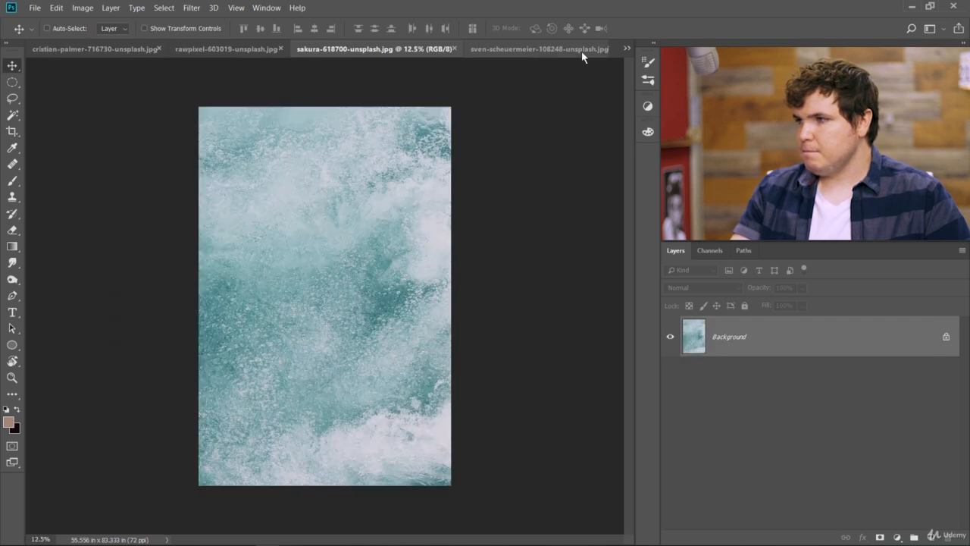
pyautogui.click(578, 49)
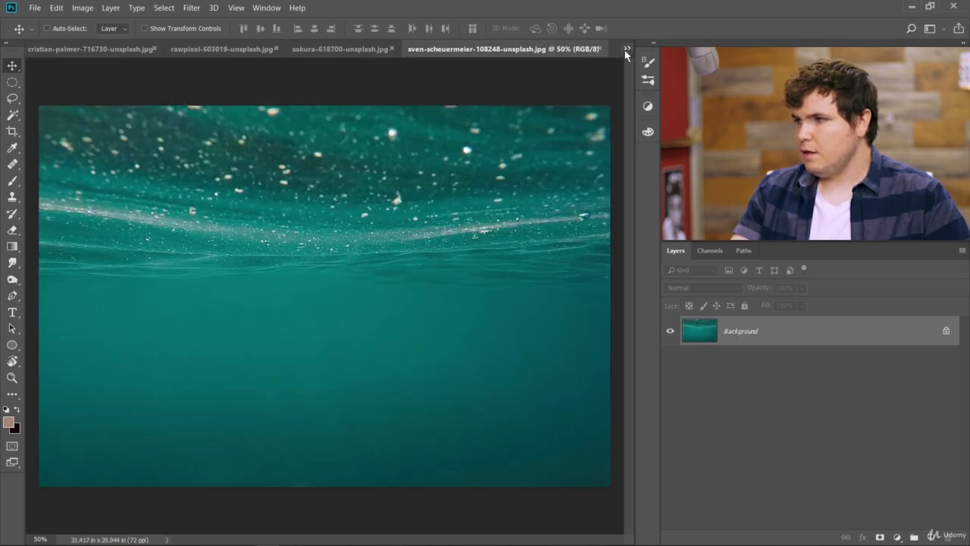
pyautogui.click(87, 48)
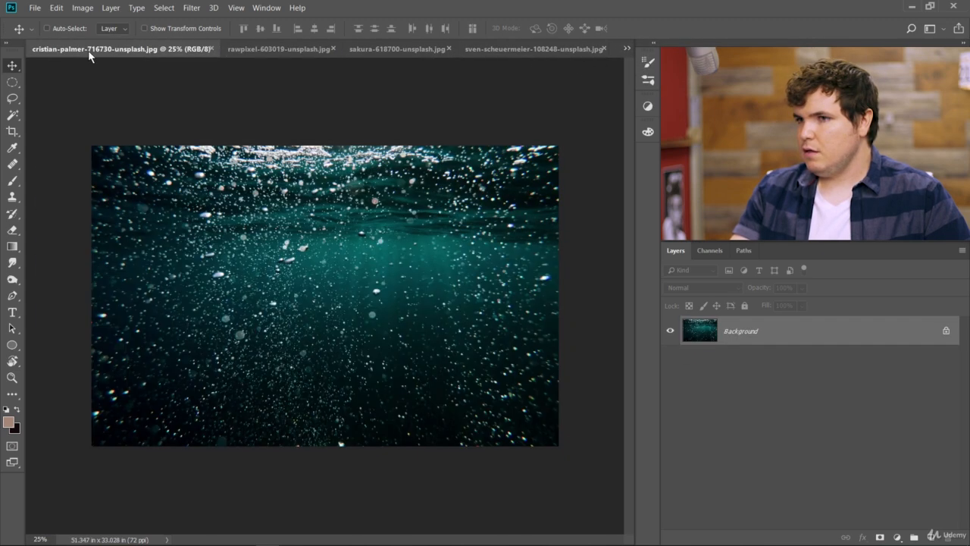
pyautogui.click(627, 48)
pyautogui.click(640, 51)
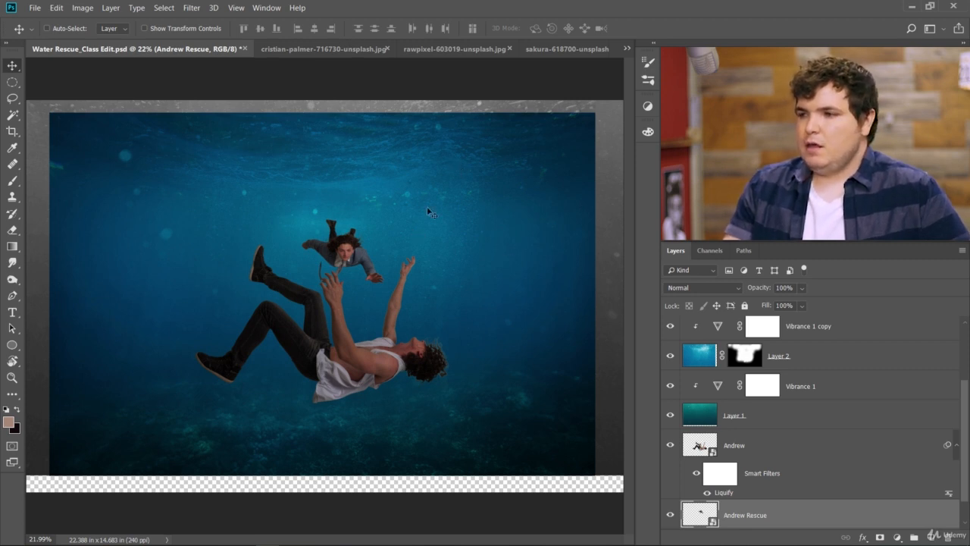
# Step: Group all layers from Layer 1 up to Curves 1 and name the group Water
pyautogui.scroll(-5, 283, 360)
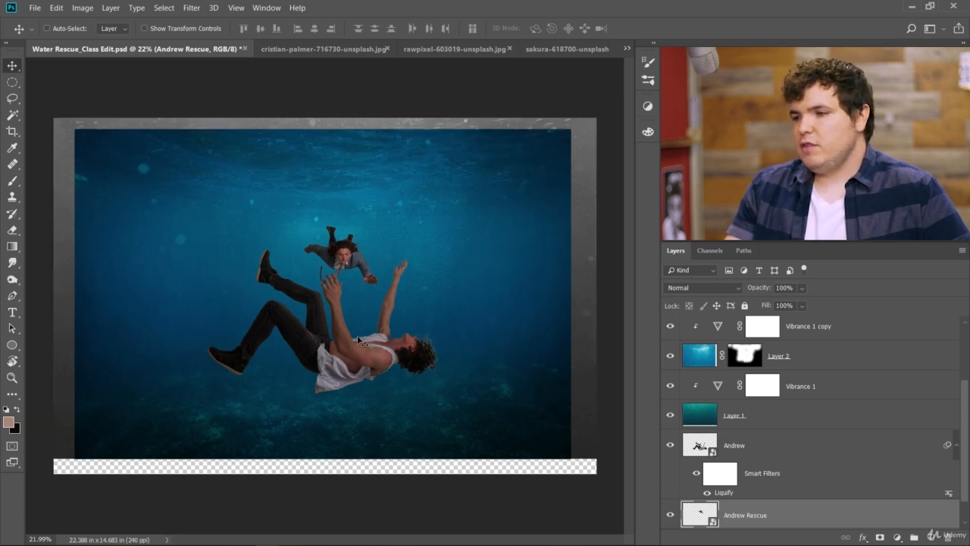
pyautogui.scroll(2, 350, 347)
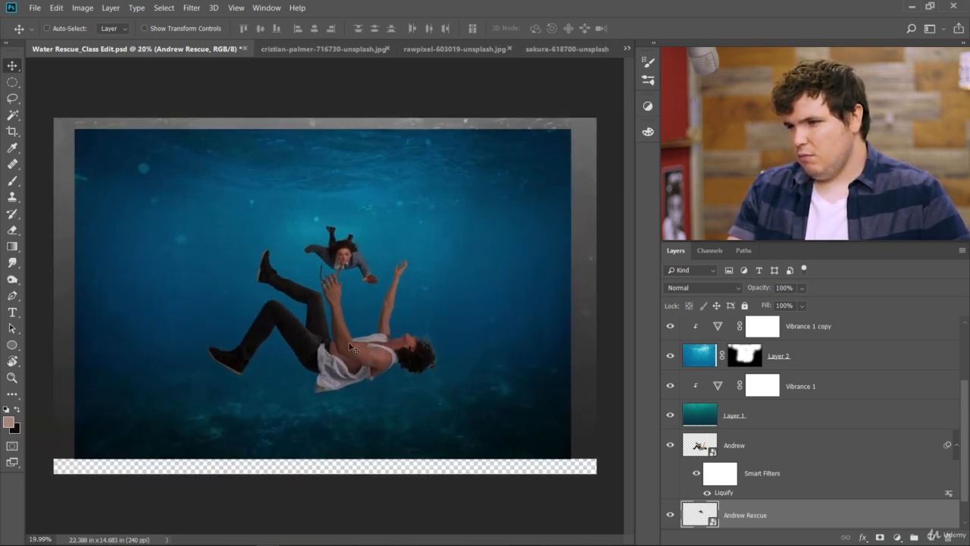
pyautogui.scroll(-1, 861, 486)
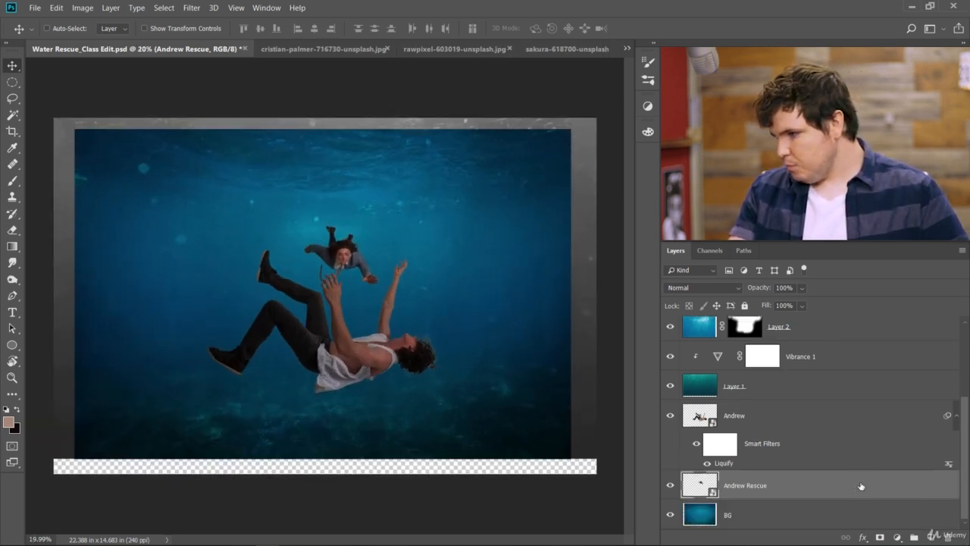
pyautogui.click(843, 398)
pyautogui.scroll(4, 849, 406)
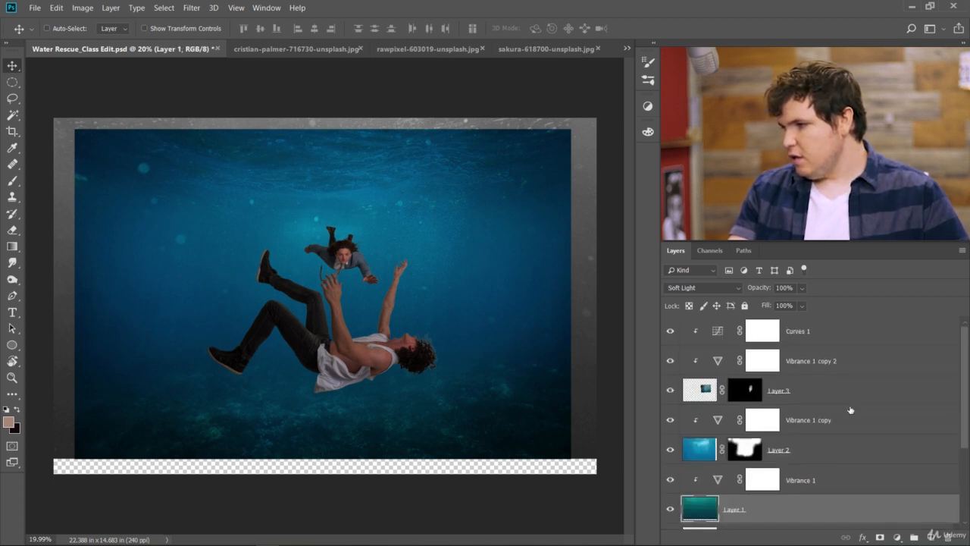
pyautogui.keyDown('shift'); pyautogui.click(849, 344); pyautogui.keyUp('shift')
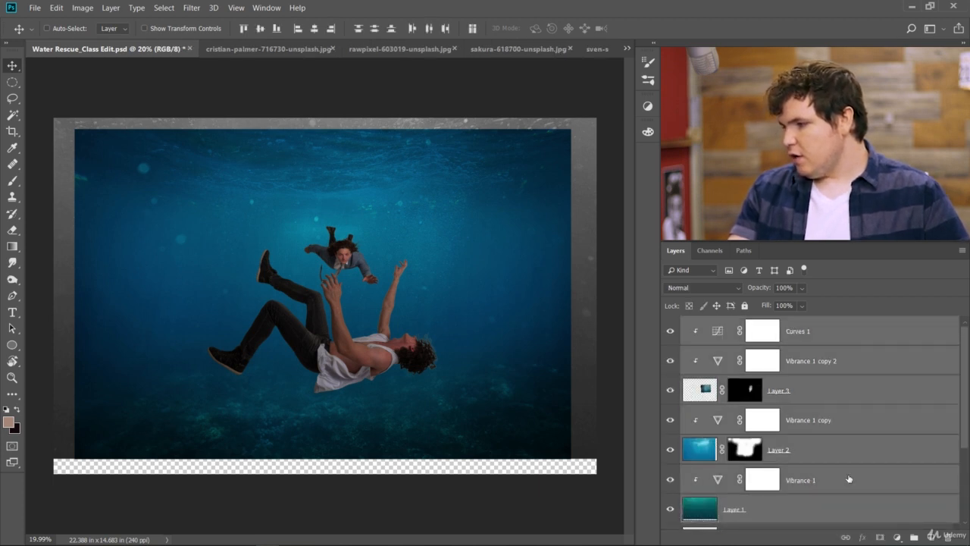
pyautogui.click(913, 536)
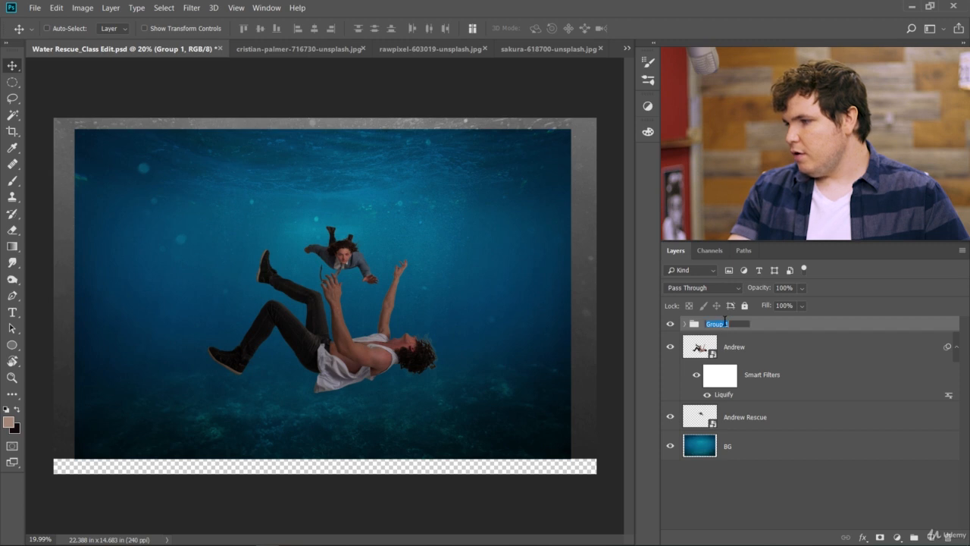
pyautogui.write('Waer')
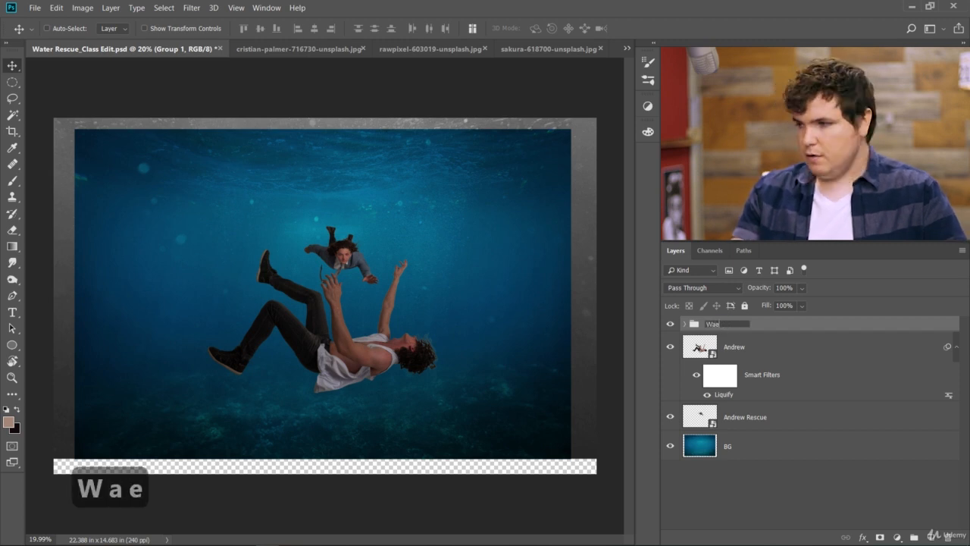
pyautogui.press('BackSpace')
pyautogui.press('BackSpace')
pyautogui.write('ter')
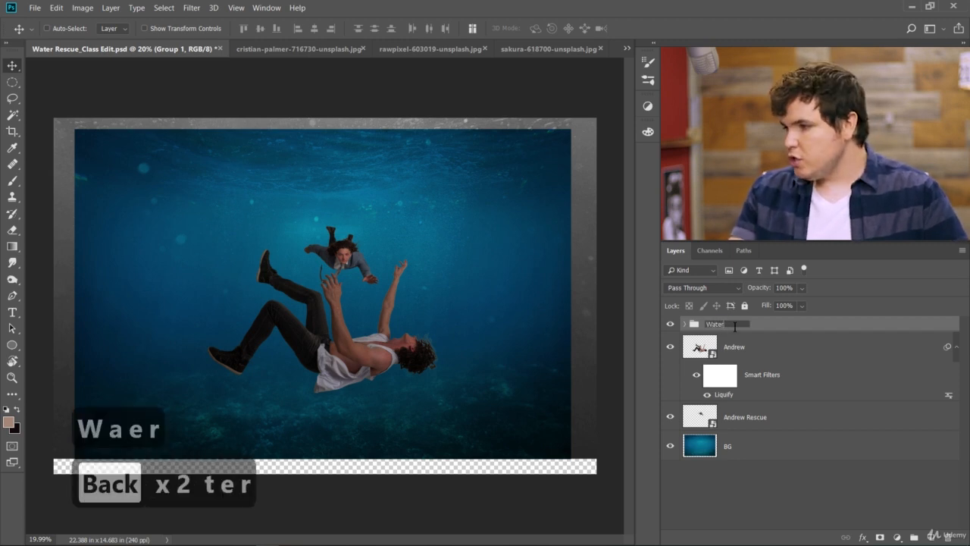
pyautogui.click(786, 524)
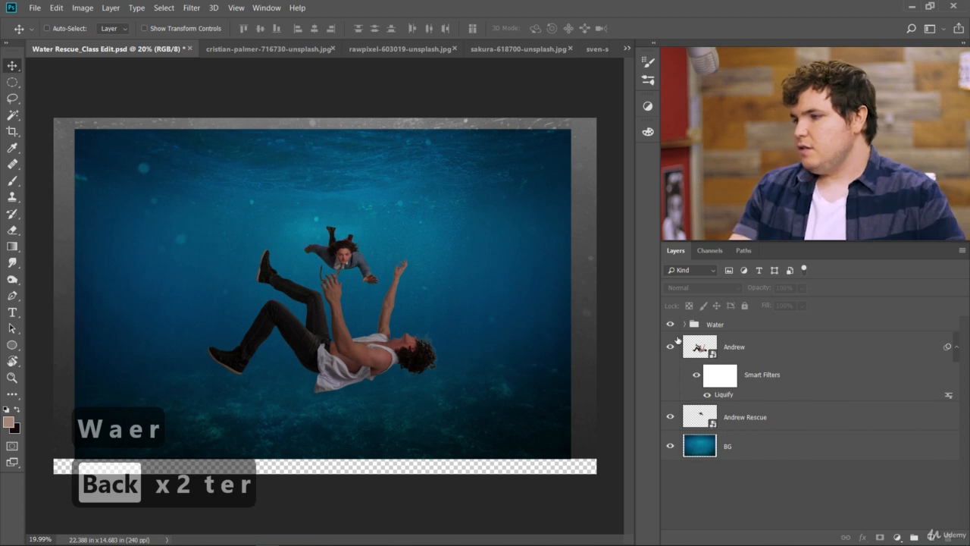
# Step: Toggle the visibility of the Water group, both figure layers and the BG layer to check each one's contribution
pyautogui.click(670, 326)
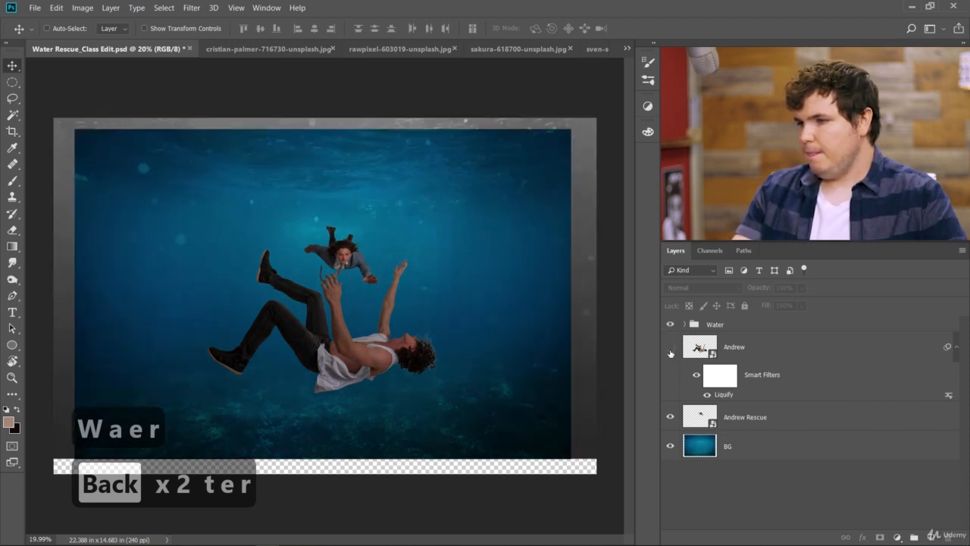
pyautogui.click(670, 347)
pyautogui.click(670, 347)
pyautogui.click(670, 417)
pyautogui.click(670, 417)
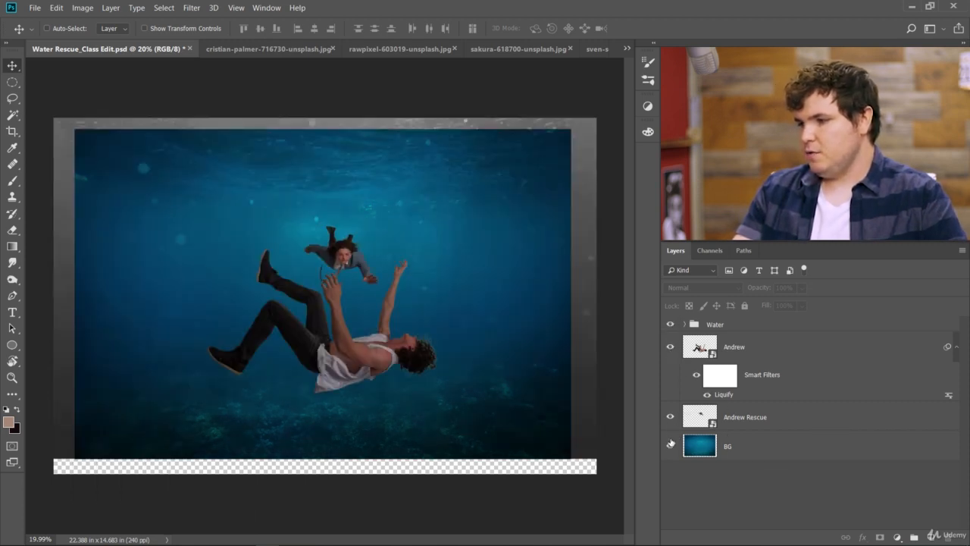
pyautogui.click(670, 445)
pyautogui.click(671, 446)
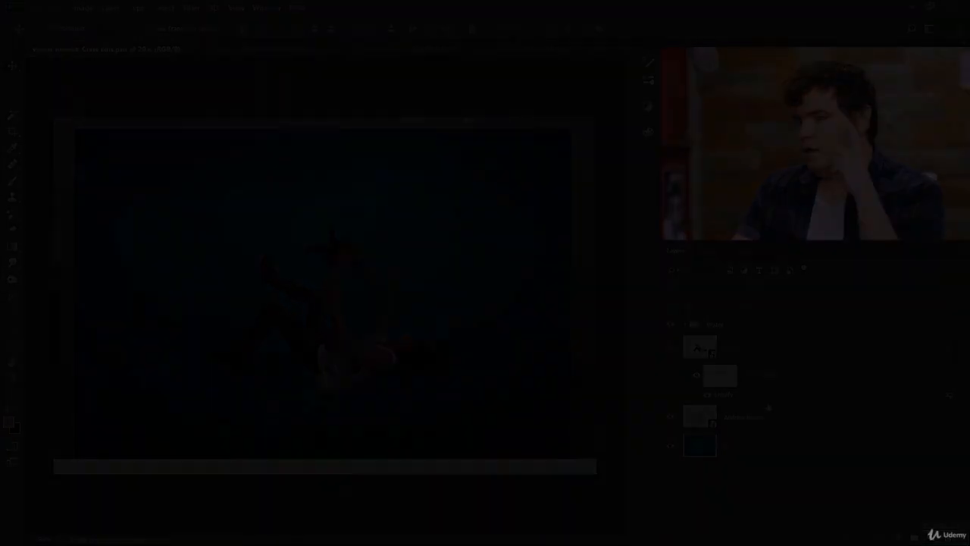